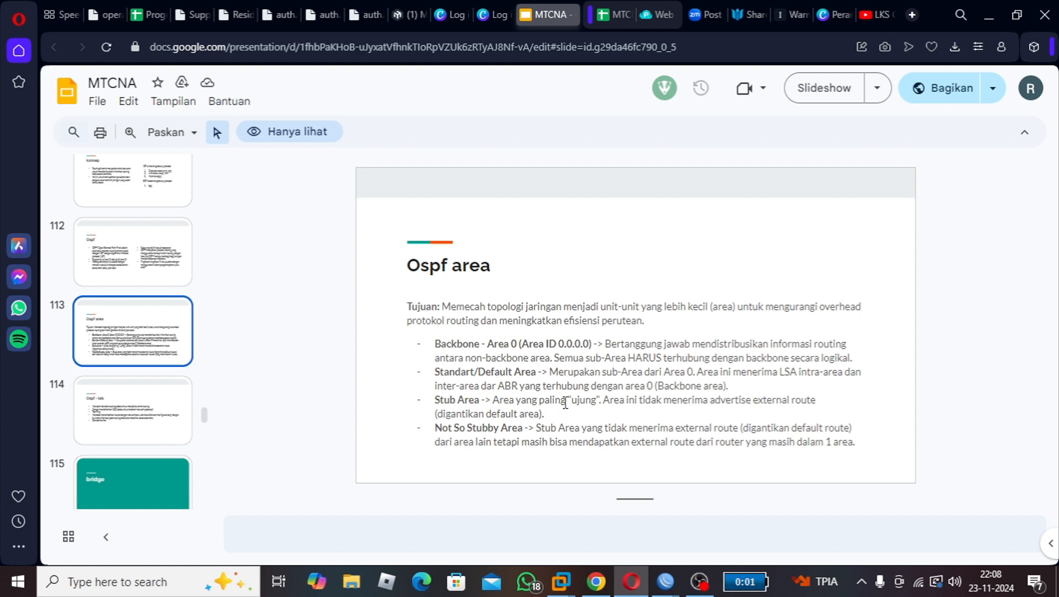
- Review the Ospf - lab slide (slide 114) and return to the Routing title slide (slide 100)
{"action": "scroll", "coordinate": [158, 384], "scroll_direction": "down", "scroll_amount": 3}
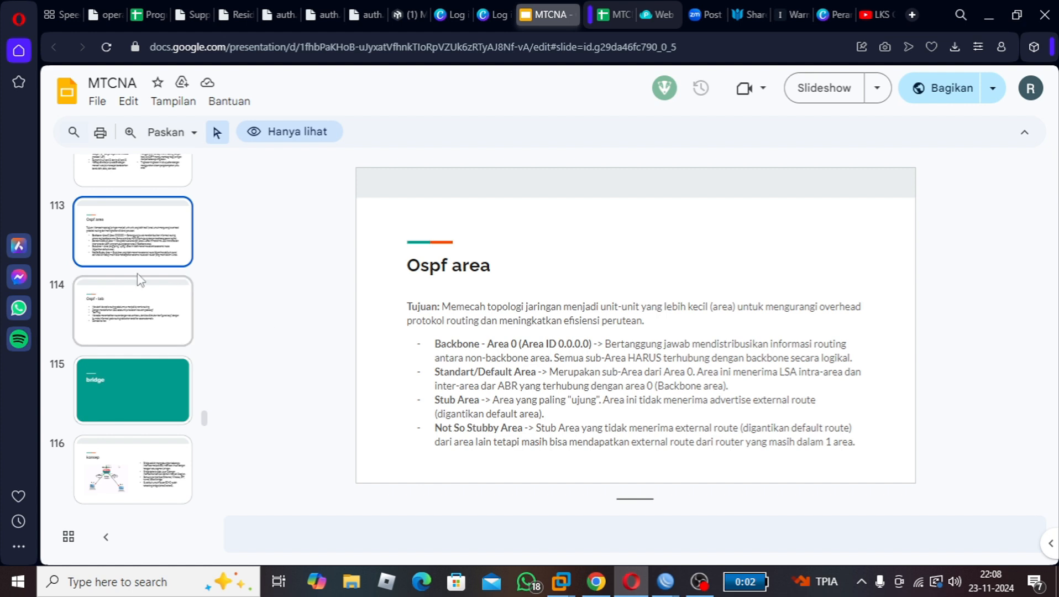
{"action": "left_click", "coordinate": [140, 297]}
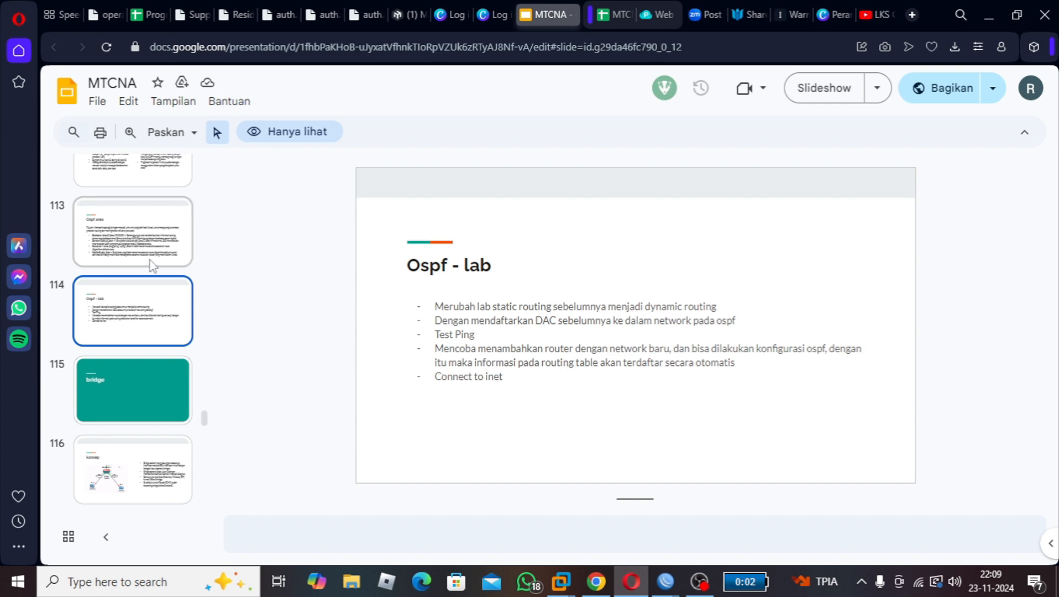
{"action": "scroll", "coordinate": [152, 266], "scroll_direction": "up", "scroll_amount": 8}
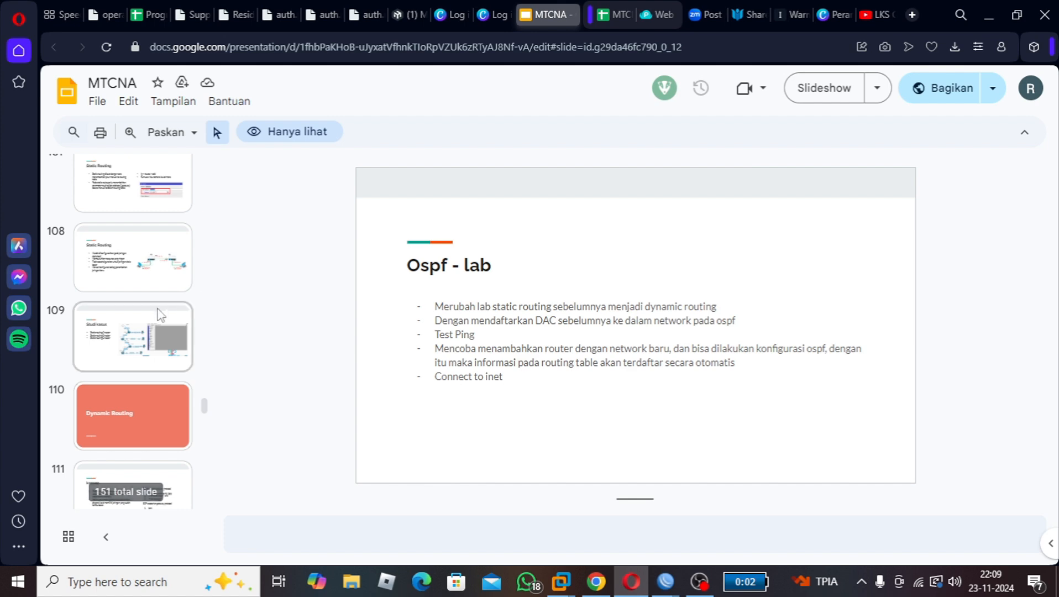
{"action": "scroll", "coordinate": [158, 308], "scroll_direction": "up", "scroll_amount": 12}
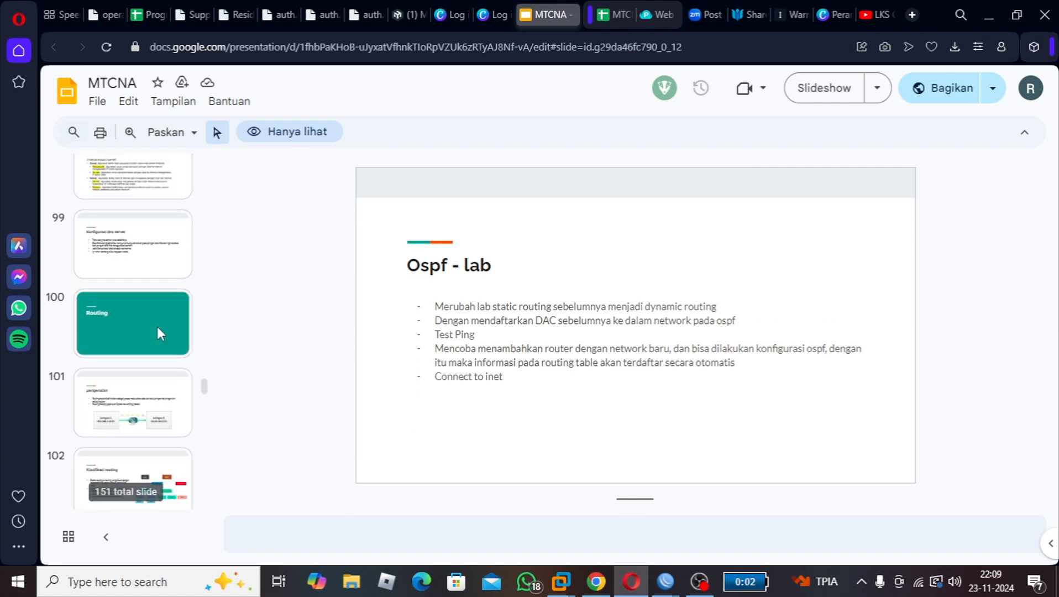
{"action": "left_click", "coordinate": [156, 324]}
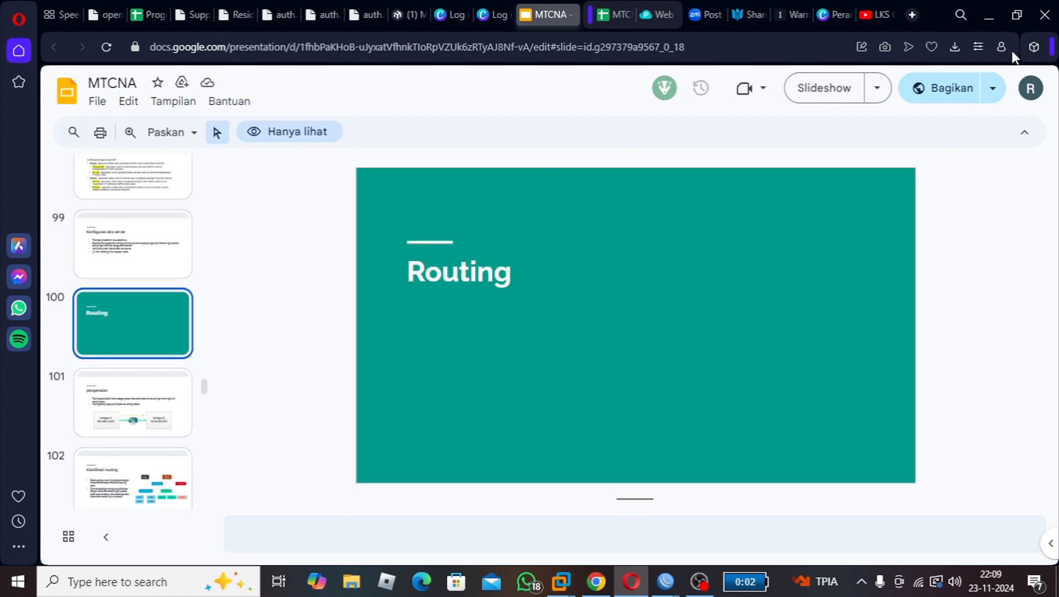
- Switch to the PNETLab topology in Chrome and look over the four-router network diagram
{"action": "left_click", "coordinate": [989, 17]}
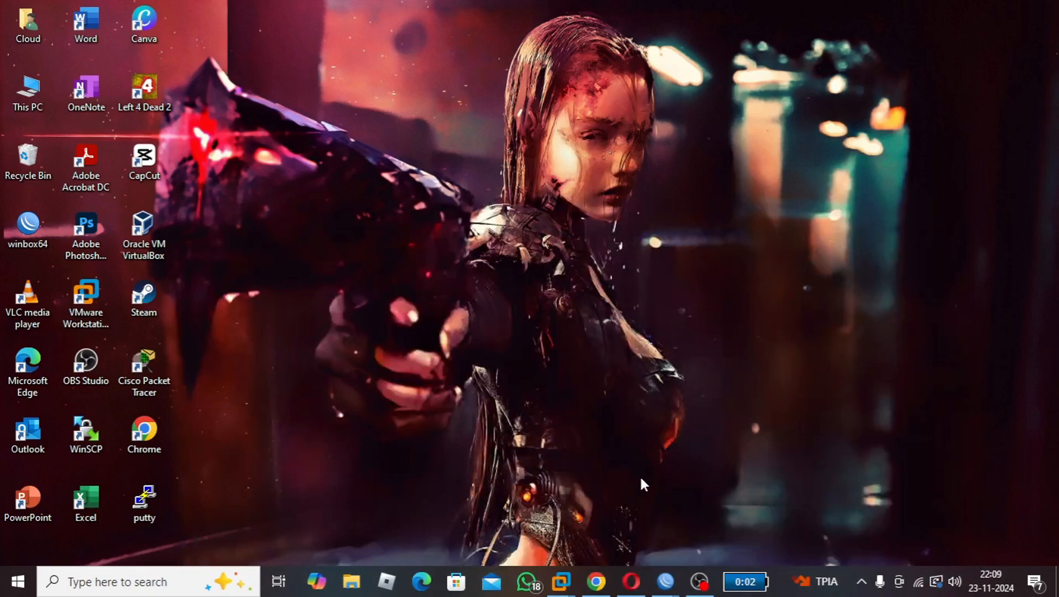
{"action": "left_click", "coordinate": [596, 580]}
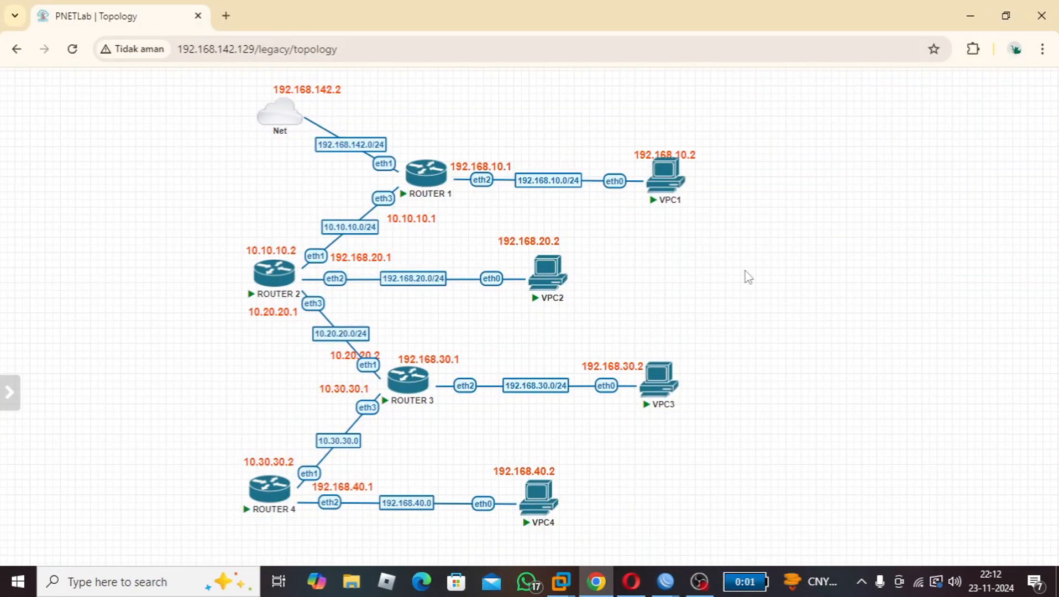
{"action": "key", "text": "F12"}
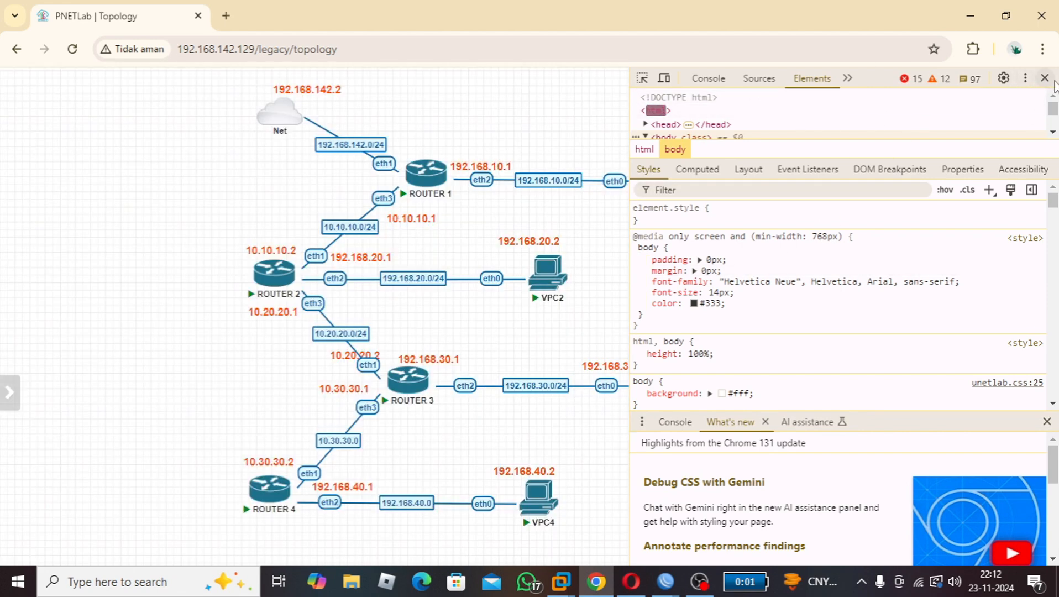
{"action": "key", "text": "F12"}
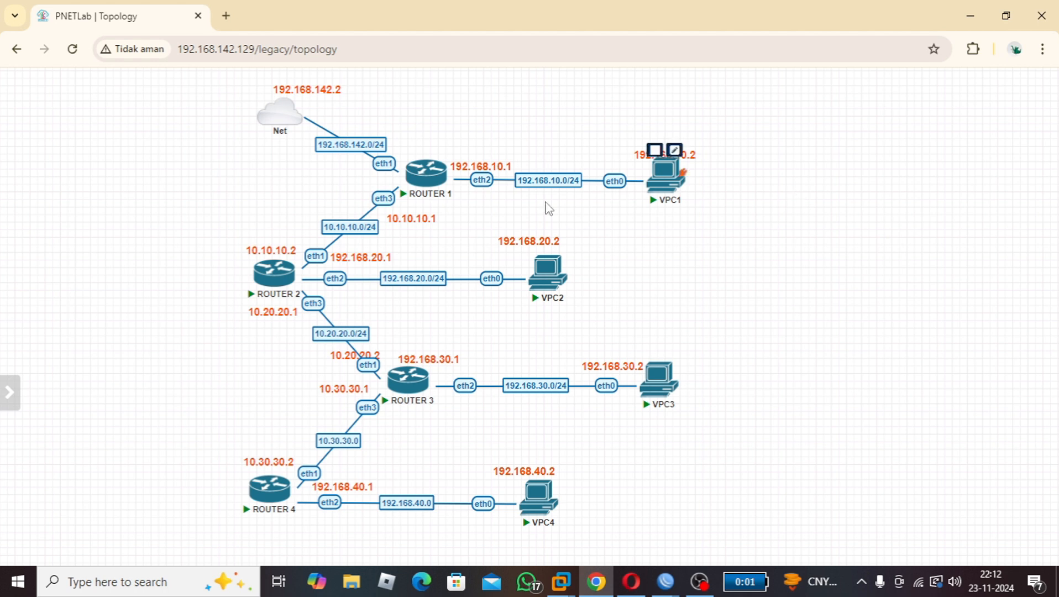
{"action": "mouse_move", "coordinate": [415, 190]}
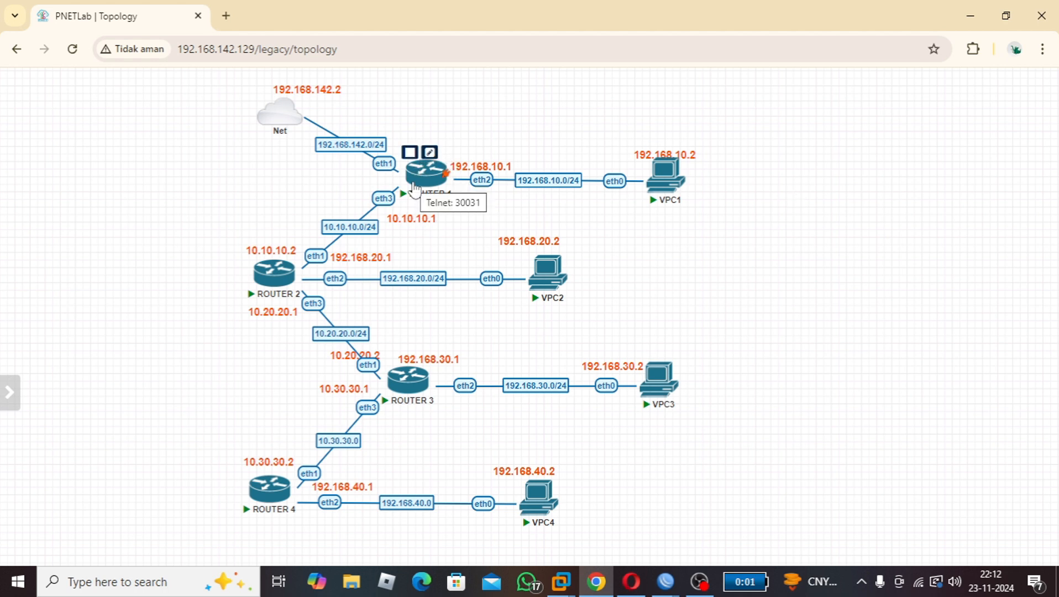
- Switch to the MTCNA presentation in Opera and open slide 114, Ospf - lab, to read the lab tasks
{"action": "left_click", "coordinate": [630, 581]}
{"action": "scroll", "coordinate": [127, 331], "scroll_direction": "down", "scroll_amount": 8}
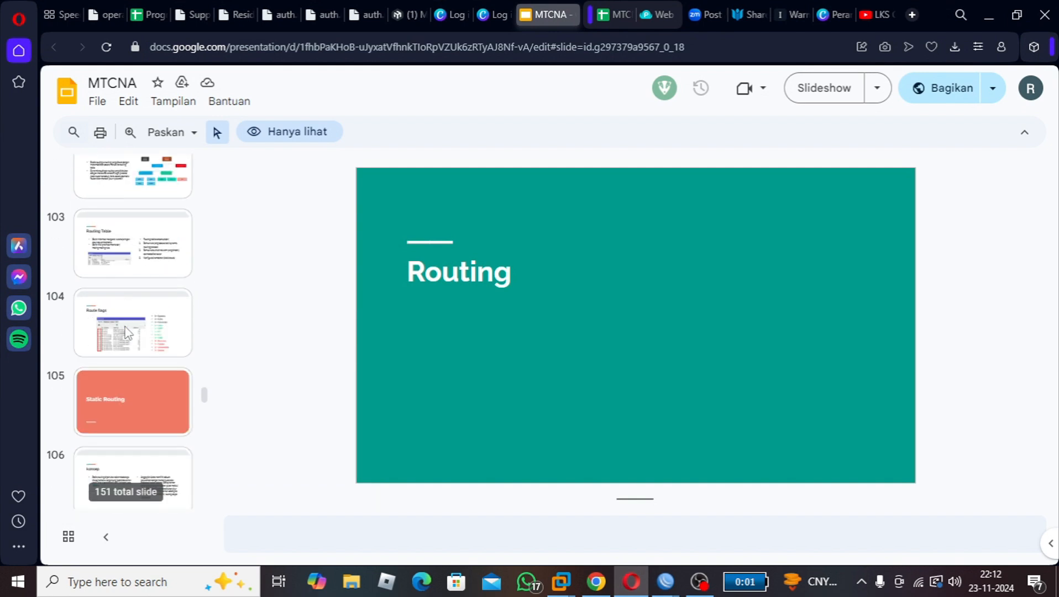
{"action": "scroll", "coordinate": [127, 332], "scroll_direction": "down", "scroll_amount": 6}
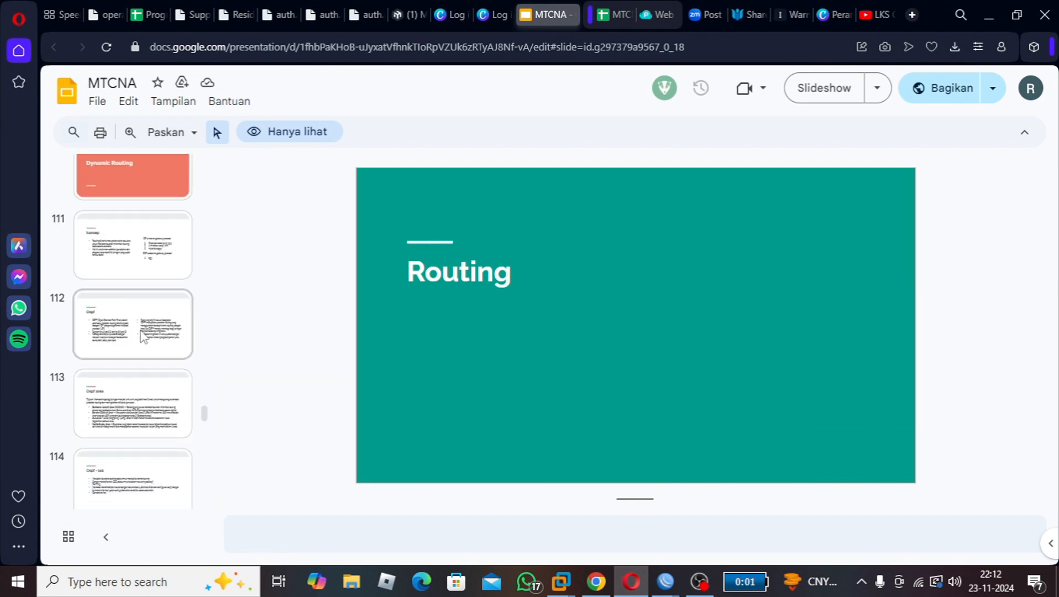
{"action": "left_click", "coordinate": [128, 436]}
{"action": "scroll", "coordinate": [127, 310], "scroll_direction": "down", "scroll_amount": 5}
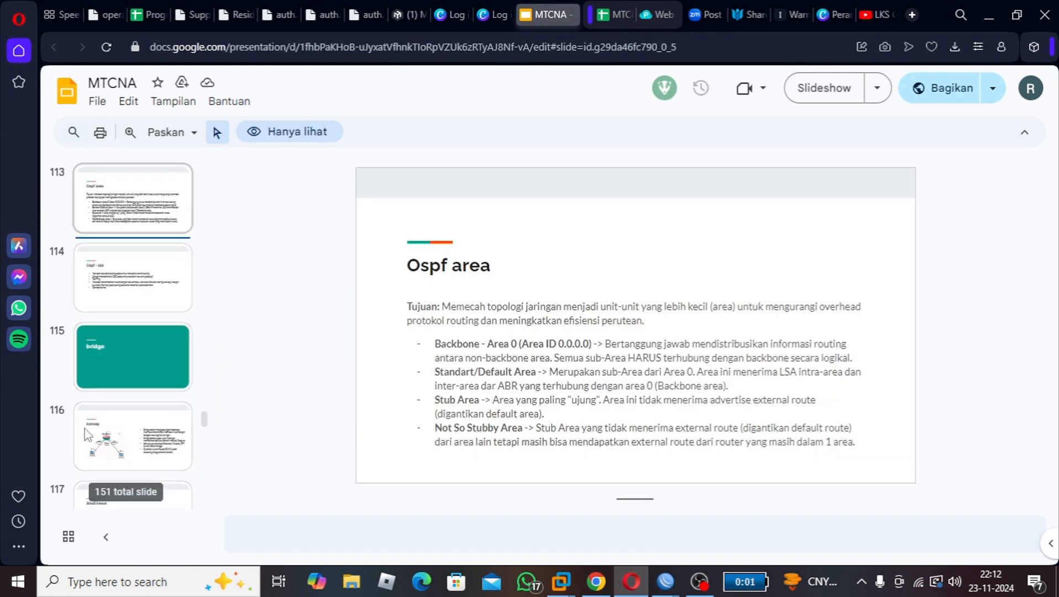
{"action": "left_click", "coordinate": [126, 244]}
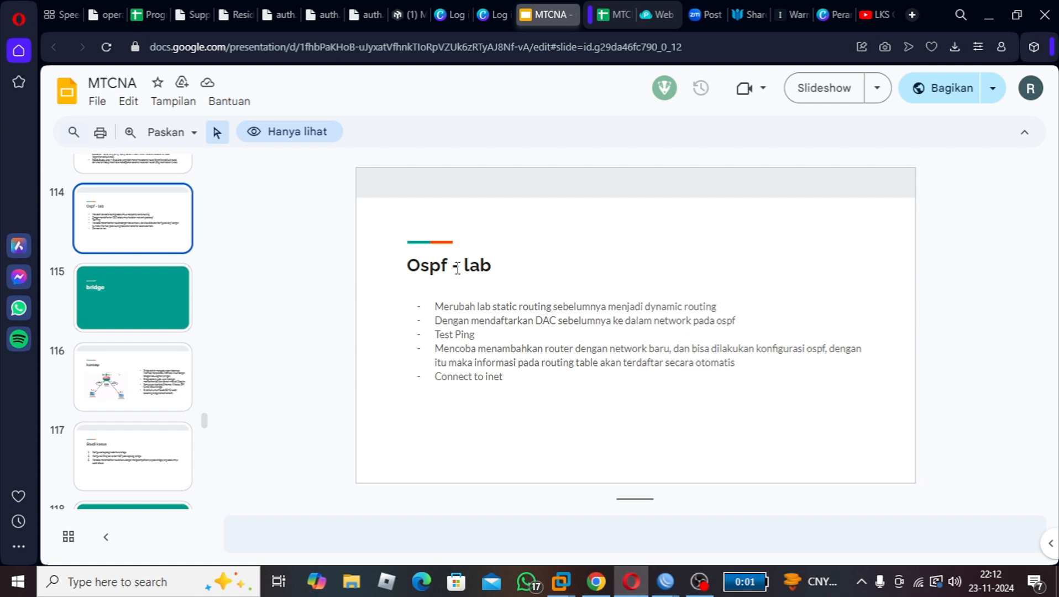
- Return to the PNETLab topology and shift the 10.20.20.2 label slightly above Router 3's eth1 interface
{"action": "left_click", "coordinate": [988, 15]}
{"action": "mouse_move", "coordinate": [385, 360]}
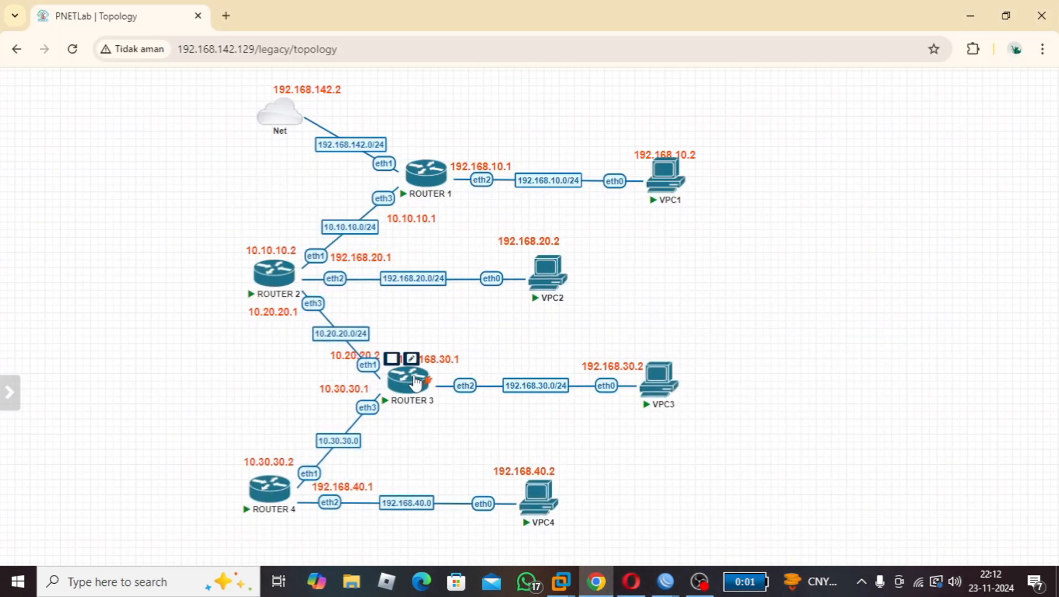
{"action": "left_click_drag", "start_coordinate": [364, 347], "coordinate": [373, 343]}
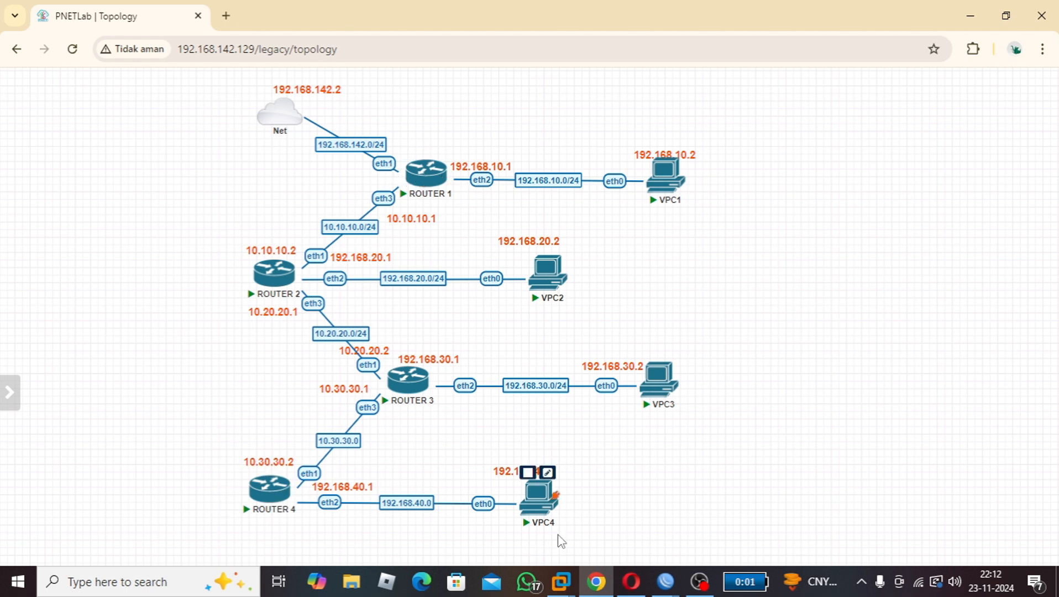
- Switch to the WinBox session of router TIKDO1 and dismiss the change-password dialog
{"action": "mouse_move", "coordinate": [666, 583]}
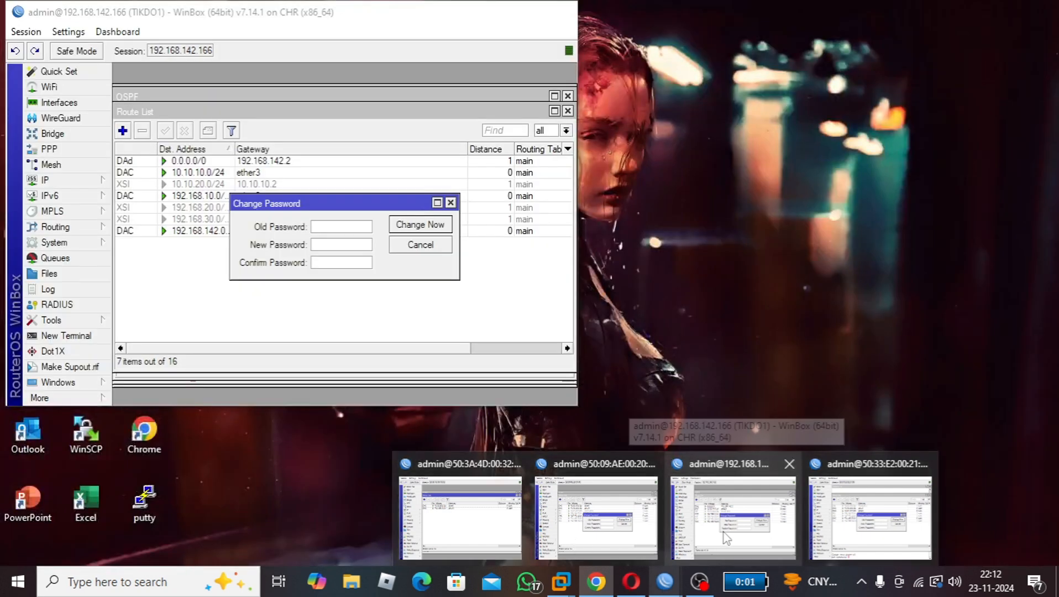
{"action": "left_click", "coordinate": [726, 539]}
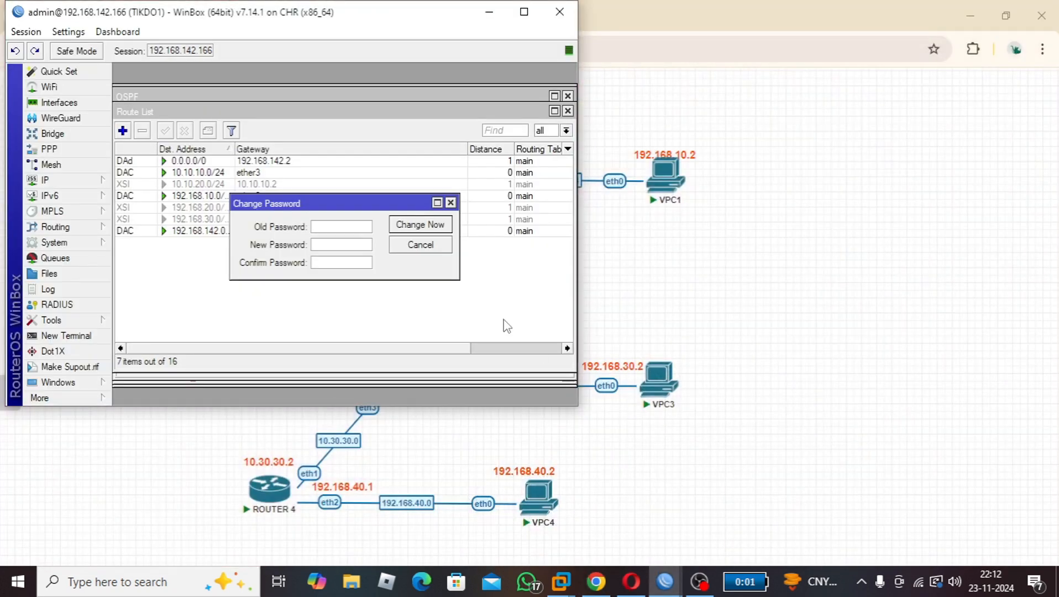
{"action": "left_click", "coordinate": [437, 247]}
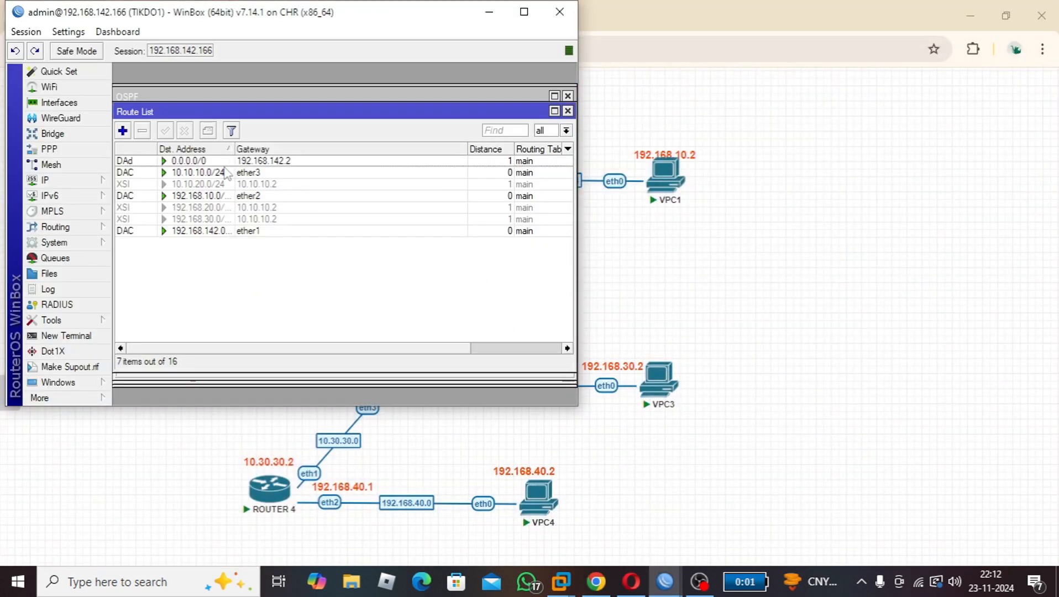
- Examine the disabled static routes via 10.10.10.2 in TIKDO1's route list and minimise the session window
{"action": "left_click", "coordinate": [138, 184]}
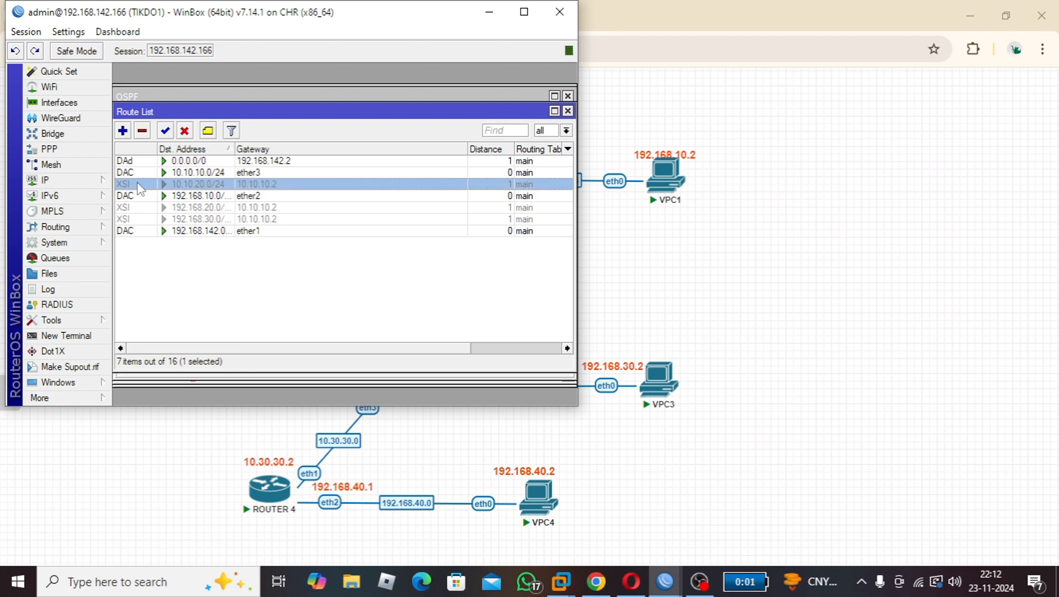
{"action": "left_click", "coordinate": [132, 208]}
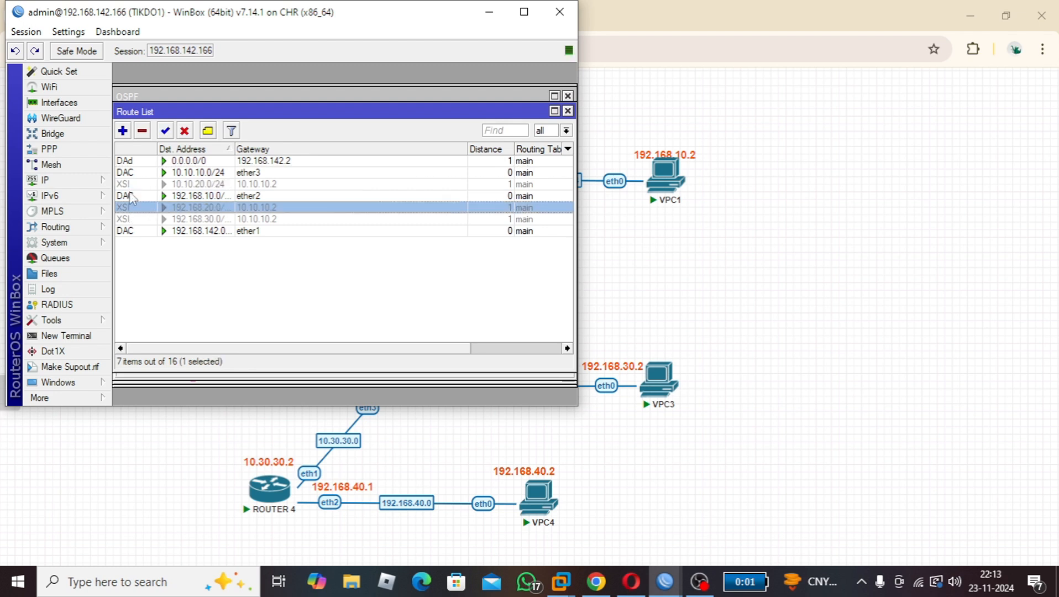
{"action": "left_click", "coordinate": [132, 185]}
{"action": "left_click", "coordinate": [132, 208]}
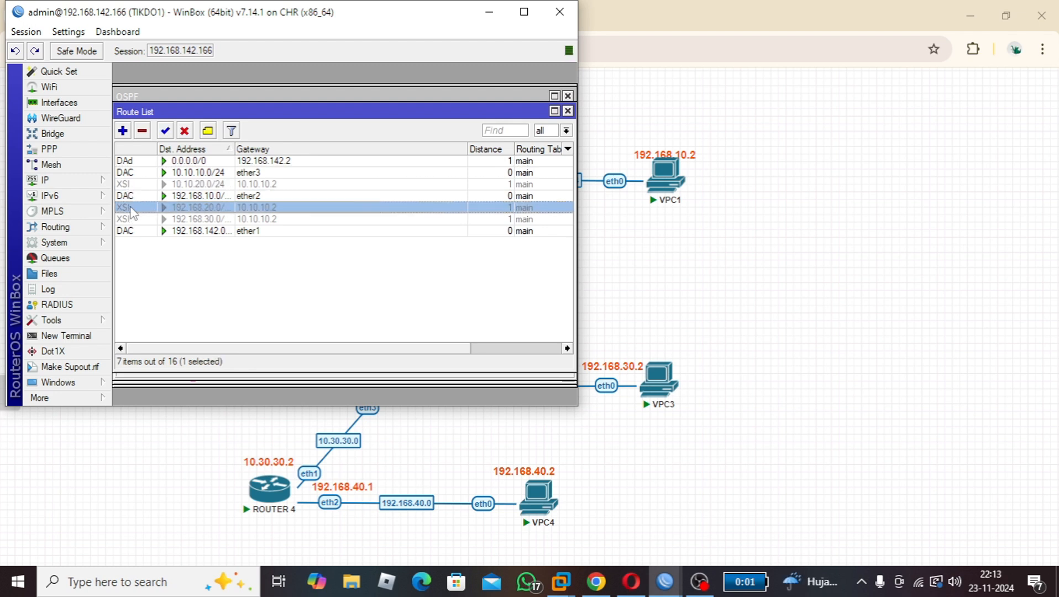
{"action": "left_click", "coordinate": [123, 186]}
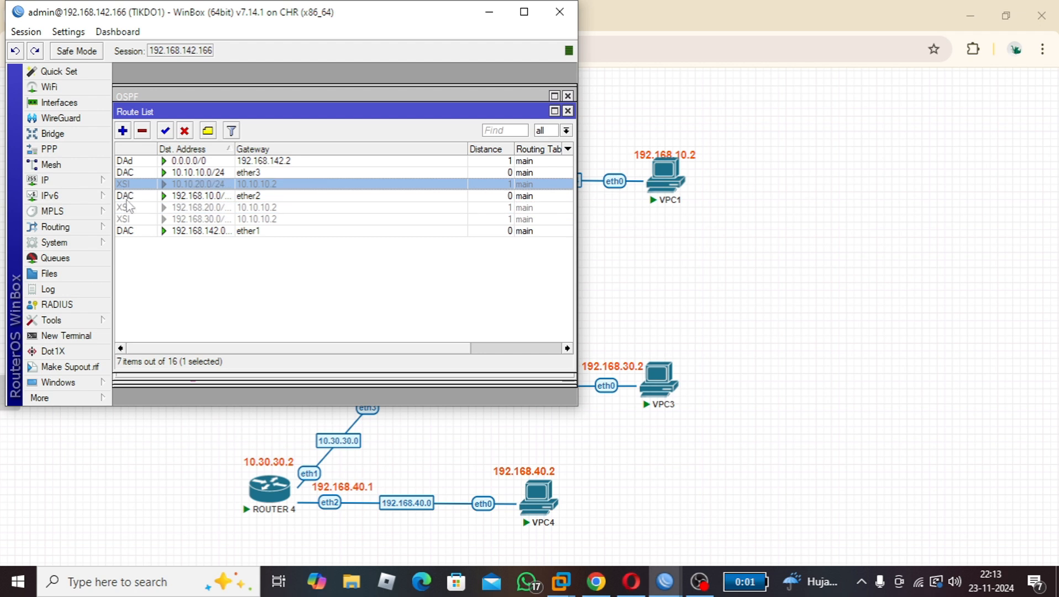
{"action": "left_click", "coordinate": [128, 209]}
{"action": "left_click", "coordinate": [127, 221]}
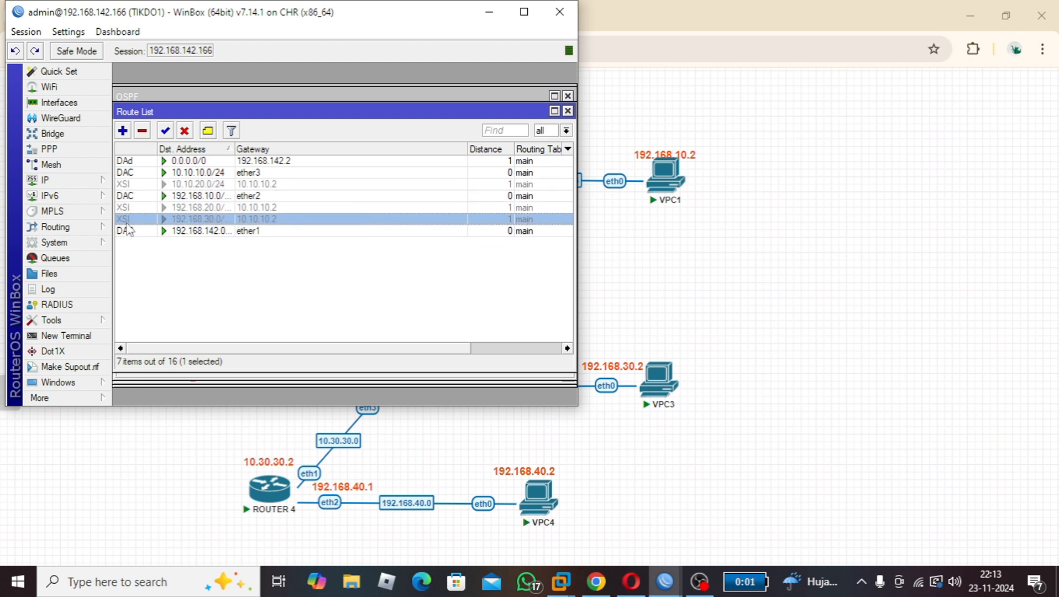
{"action": "left_click", "coordinate": [136, 184]}
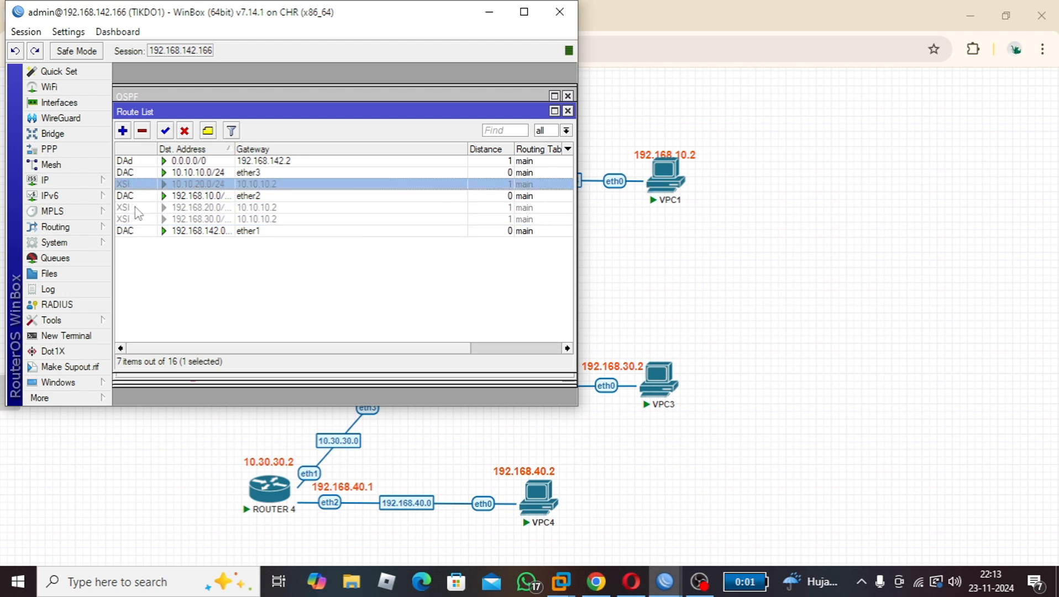
{"action": "left_click", "coordinate": [138, 208]}
{"action": "left_click", "coordinate": [136, 220]}
{"action": "left_click", "coordinate": [129, 185]}
{"action": "left_click", "coordinate": [131, 210]}
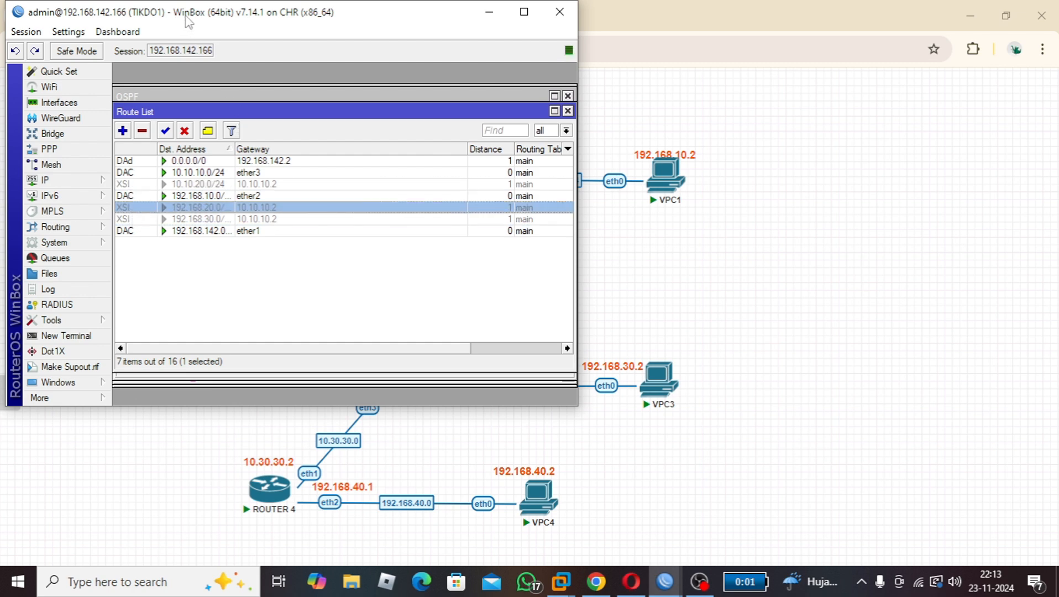
{"action": "left_click", "coordinate": [489, 13]}
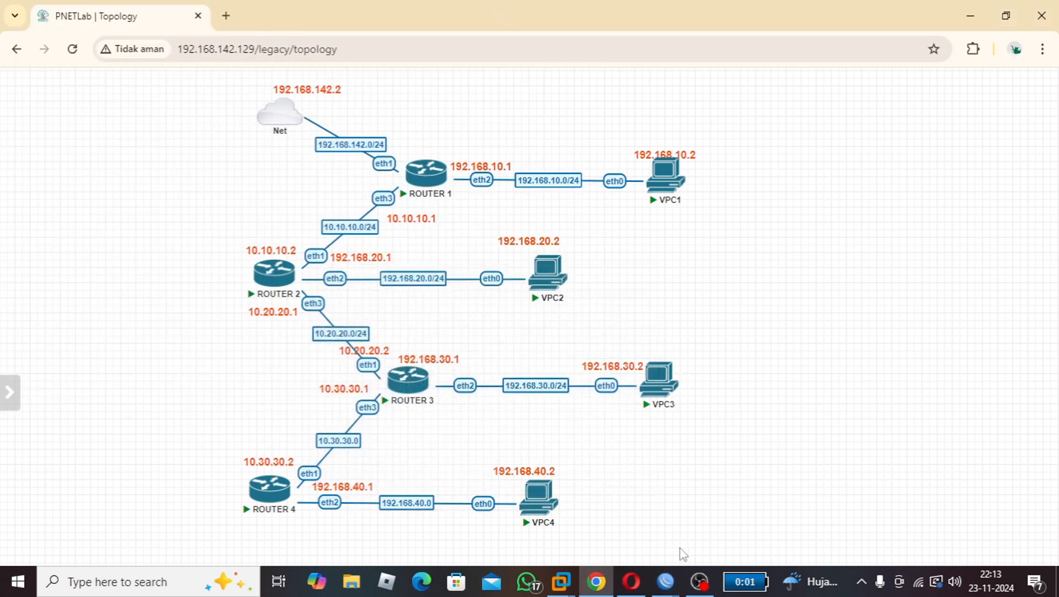
- Inspect the route list in the WinBox session of router TIKDO2 and minimise its window
{"action": "mouse_move", "coordinate": [665, 581]}
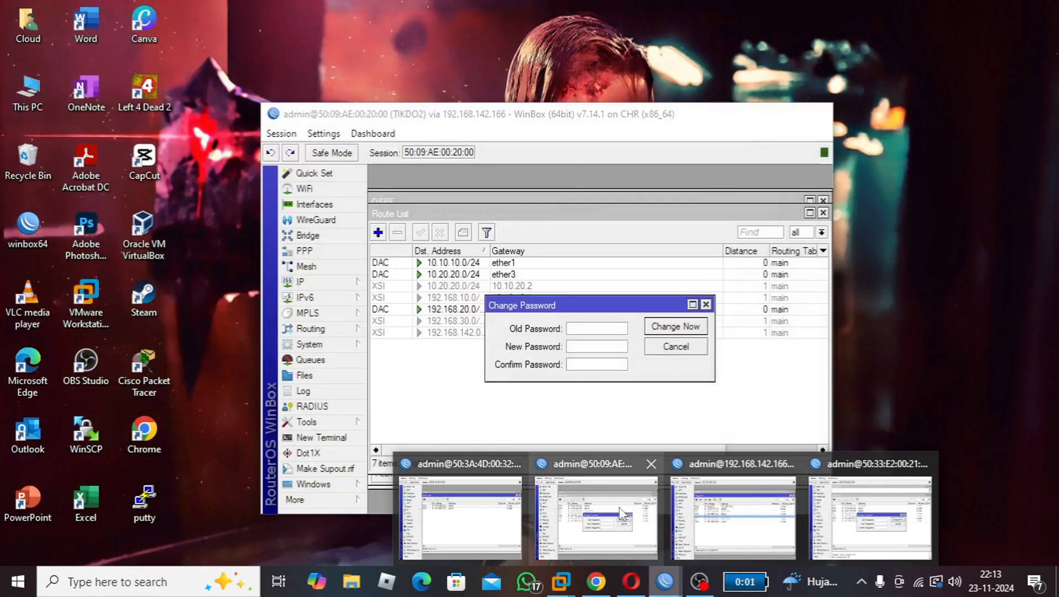
{"action": "left_click", "coordinate": [619, 507]}
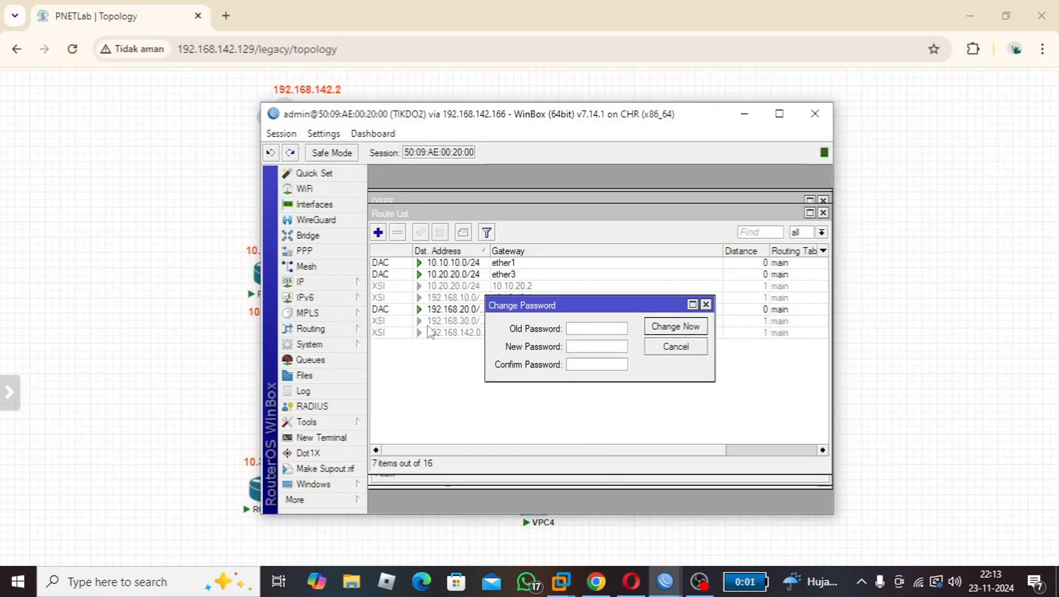
{"action": "left_click", "coordinate": [746, 110]}
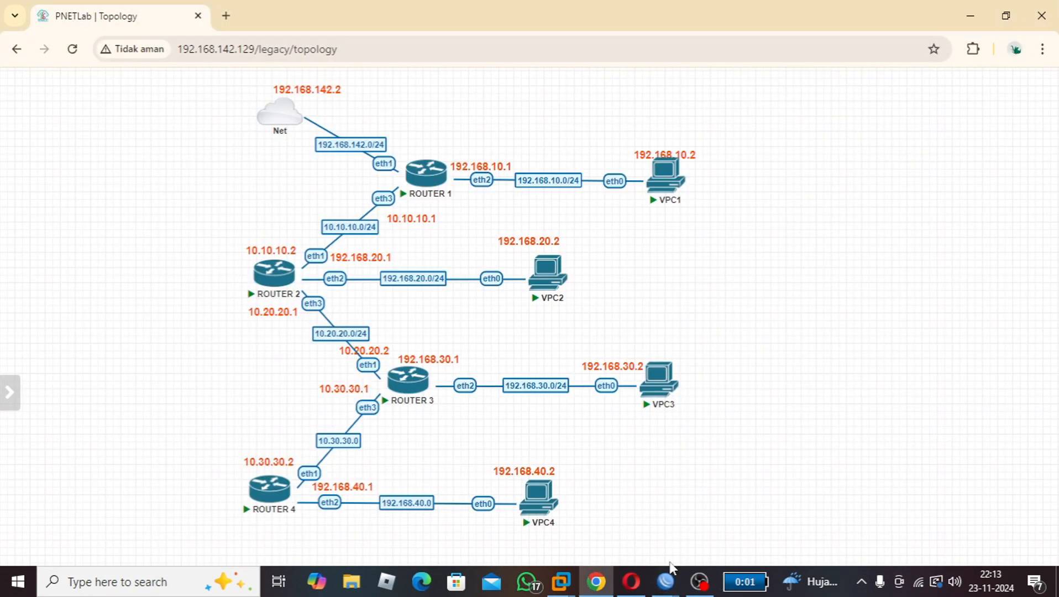
- Open the WinBox session of router TIKDO3, dismiss the change-password dialog, and inspect its route list before minimising the window
{"action": "mouse_move", "coordinate": [665, 581]}
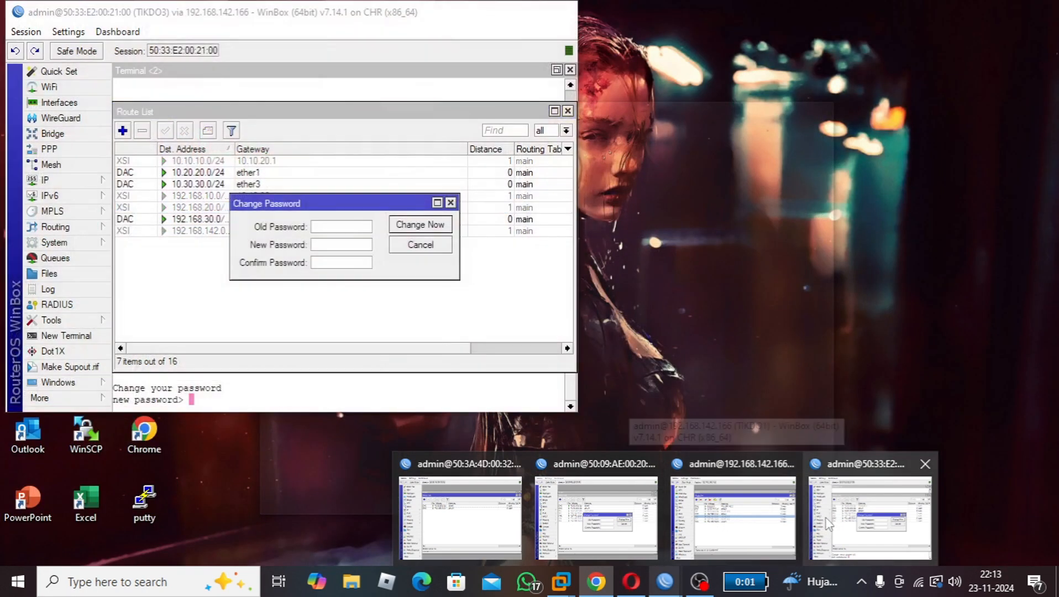
{"action": "left_click", "coordinate": [820, 515]}
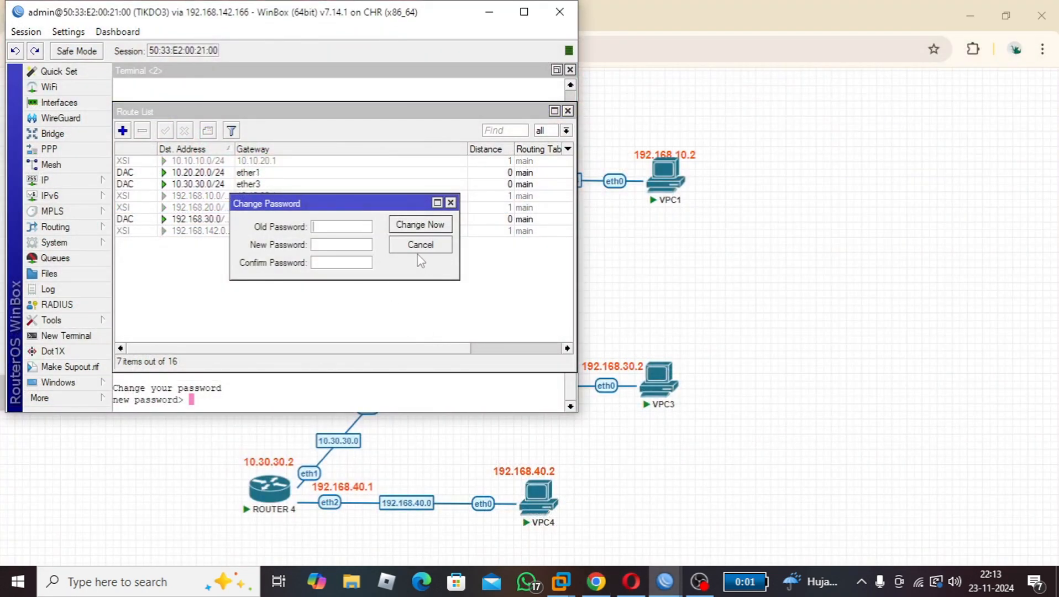
{"action": "left_click", "coordinate": [419, 249]}
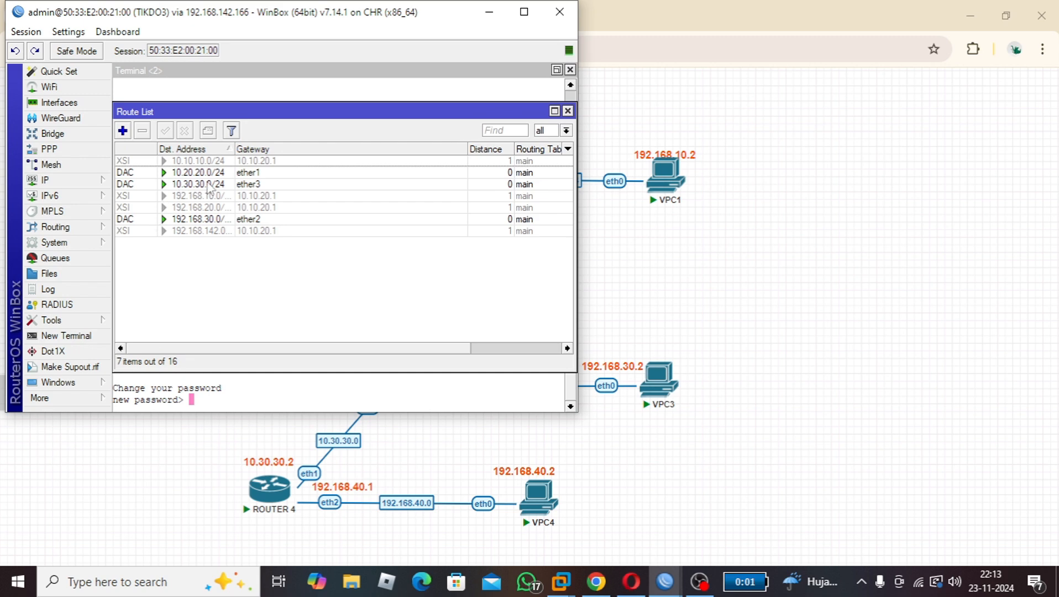
{"action": "left_click", "coordinate": [489, 12]}
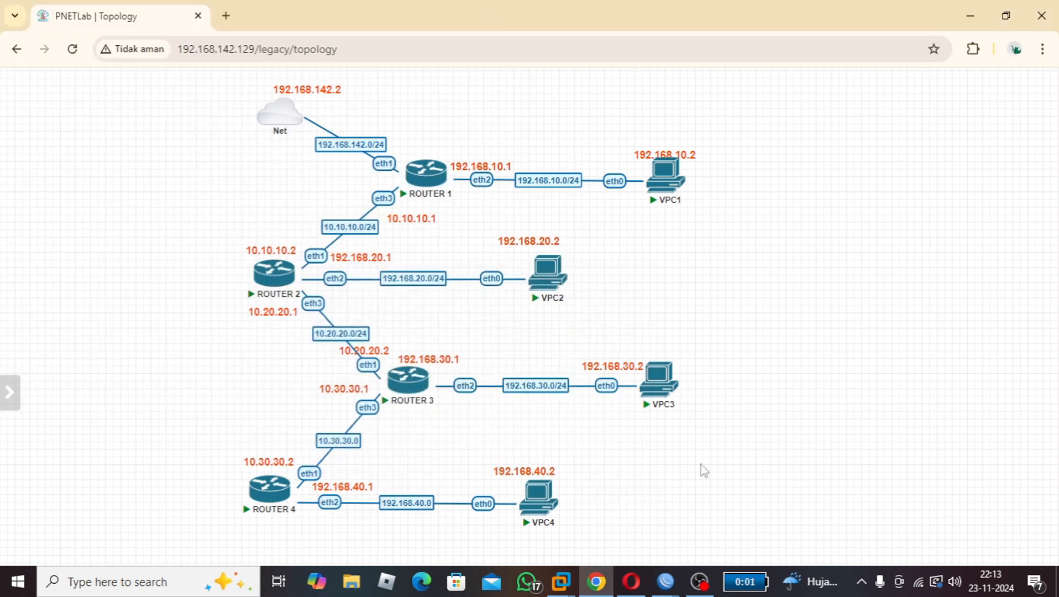
- Inspect the route list in the WinBox session of router TIKDOO4 and minimise its window
{"action": "mouse_move", "coordinate": [674, 581]}
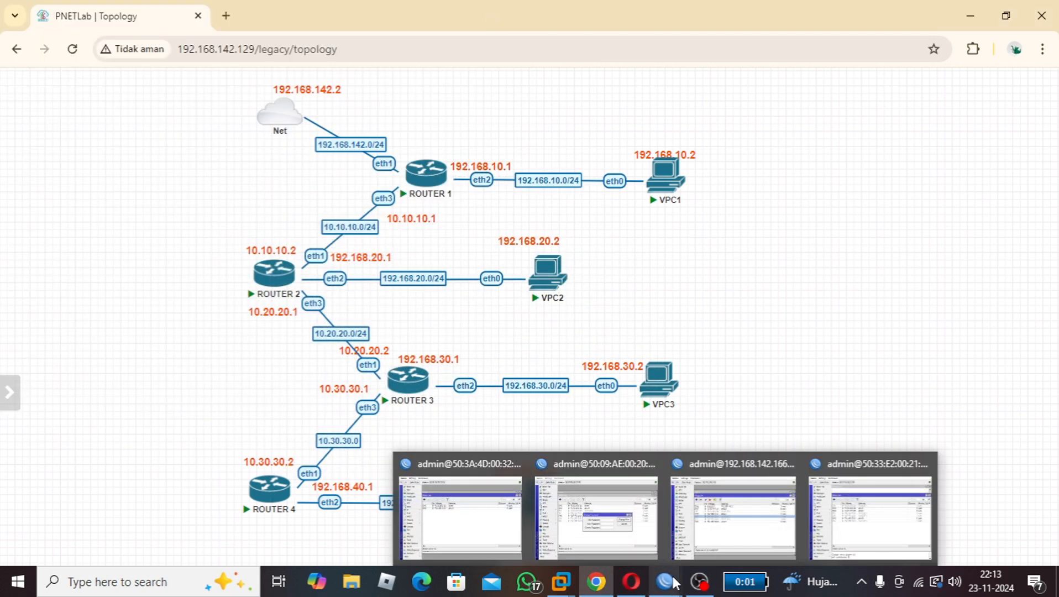
{"action": "left_click", "coordinate": [415, 538]}
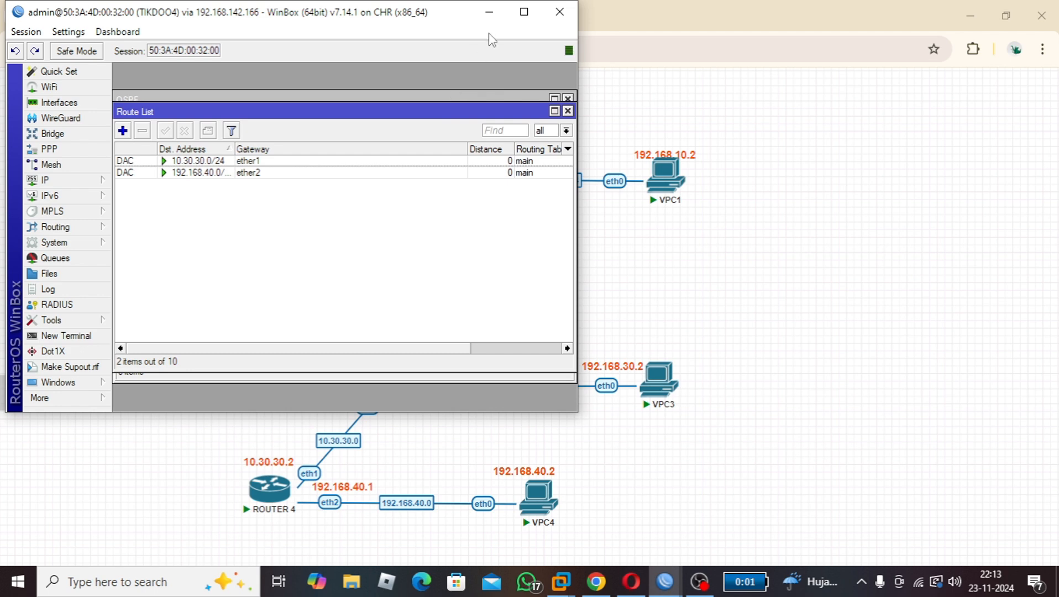
{"action": "left_click", "coordinate": [490, 13]}
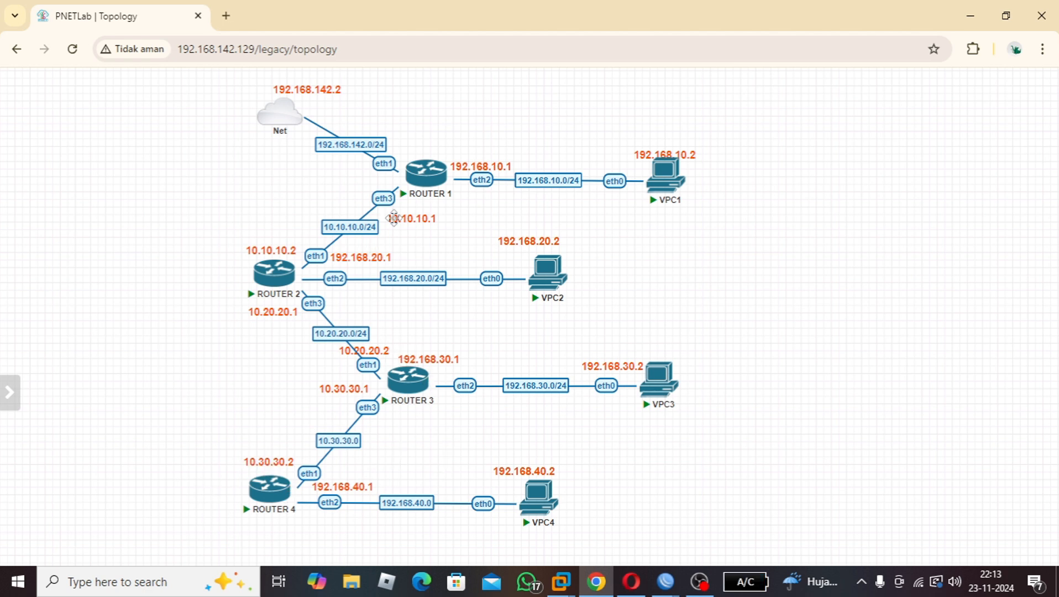
- Review the Ospf - lab slide of the MTCNA presentation in Opera and return to the PNETLab topology
{"action": "mouse_move", "coordinate": [439, 188]}
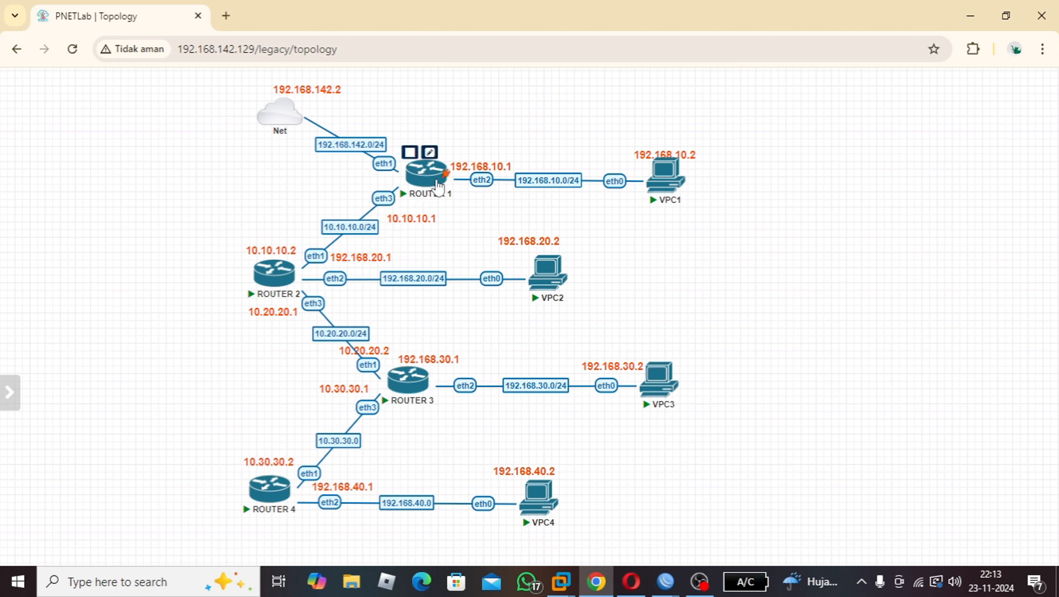
{"action": "left_click", "coordinate": [631, 583]}
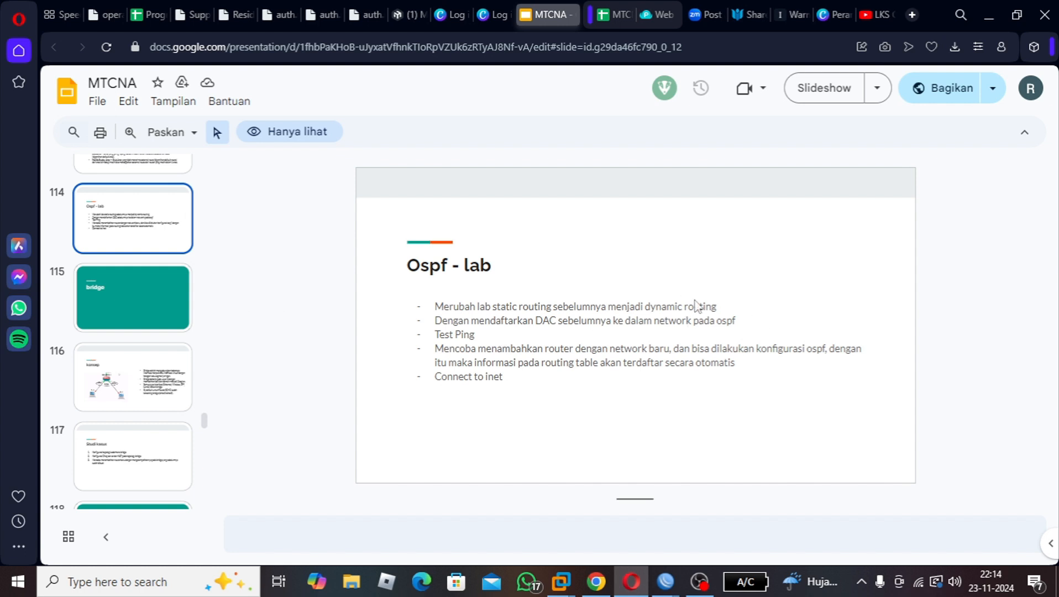
{"action": "left_click", "coordinate": [990, 15]}
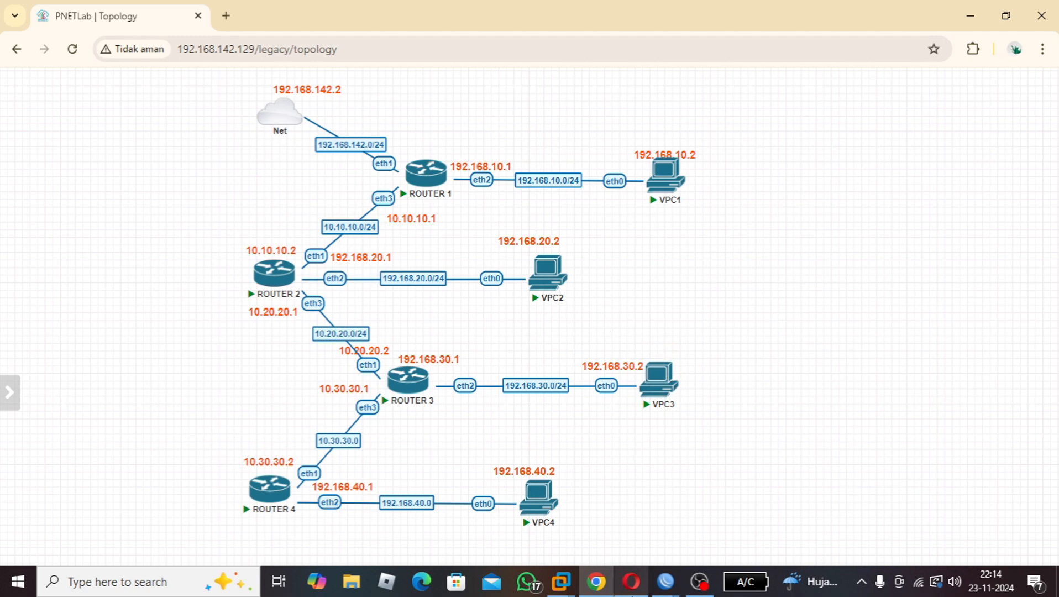
- Bring up the WinBox session of router TIKDO1, close its route list, and open the OSPF settings
{"action": "mouse_move", "coordinate": [660, 587]}
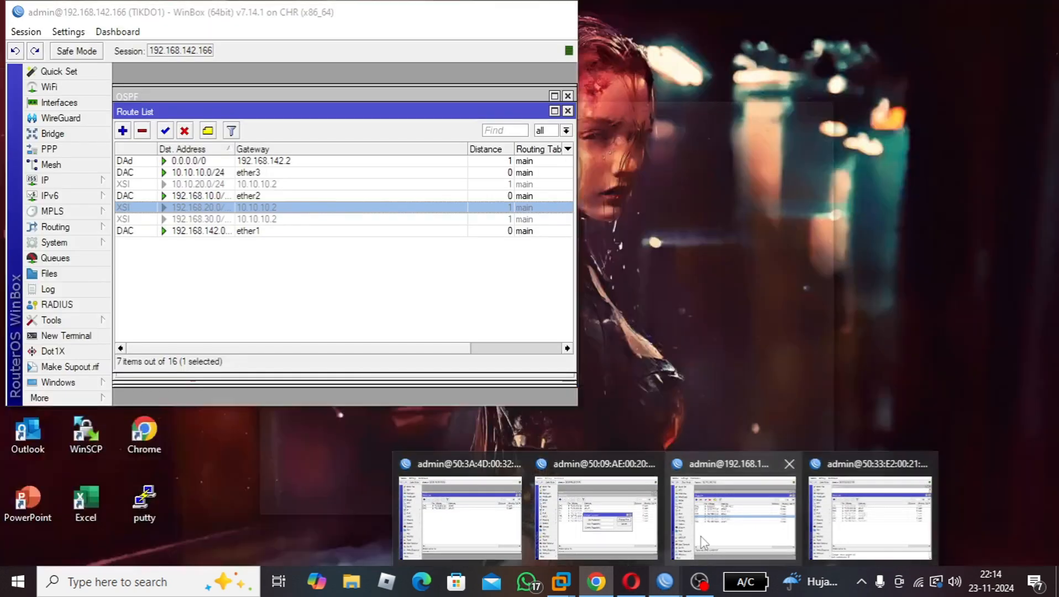
{"action": "left_click", "coordinate": [703, 543]}
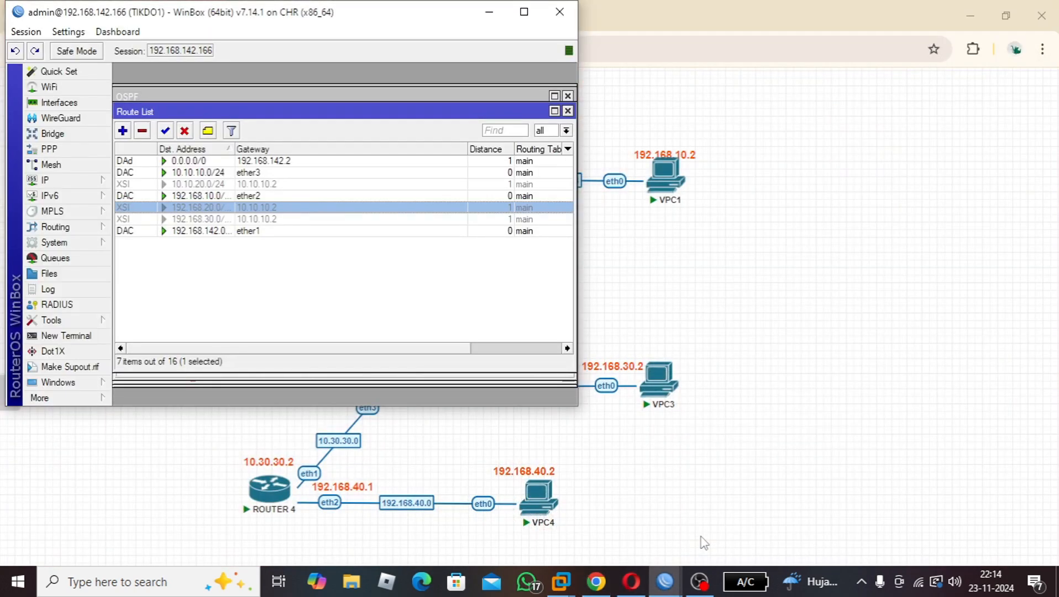
{"action": "left_click_drag", "start_coordinate": [426, 22], "coordinate": [670, 94]}
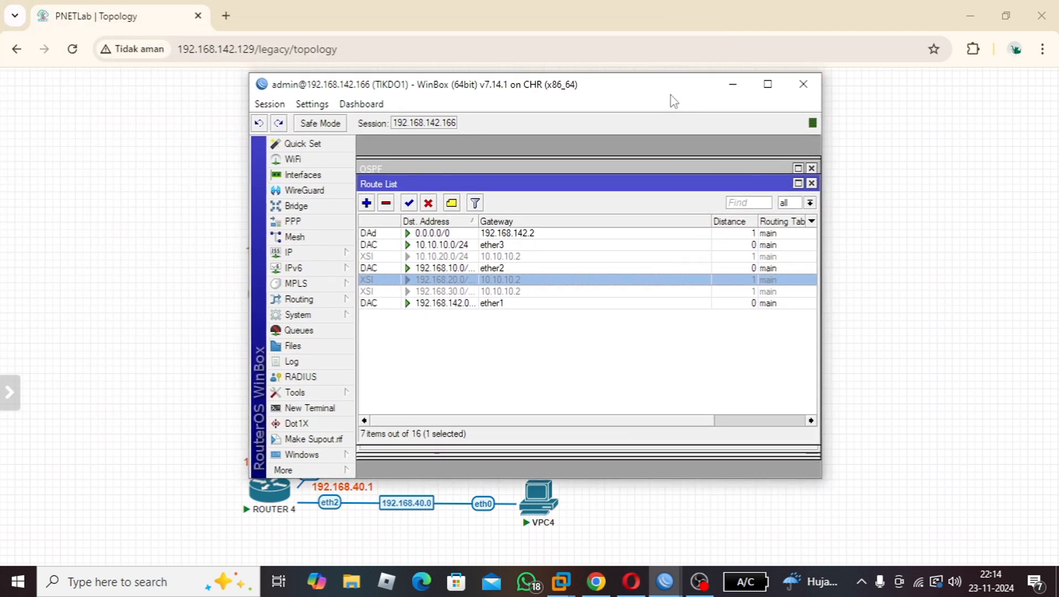
{"action": "left_click", "coordinate": [812, 183]}
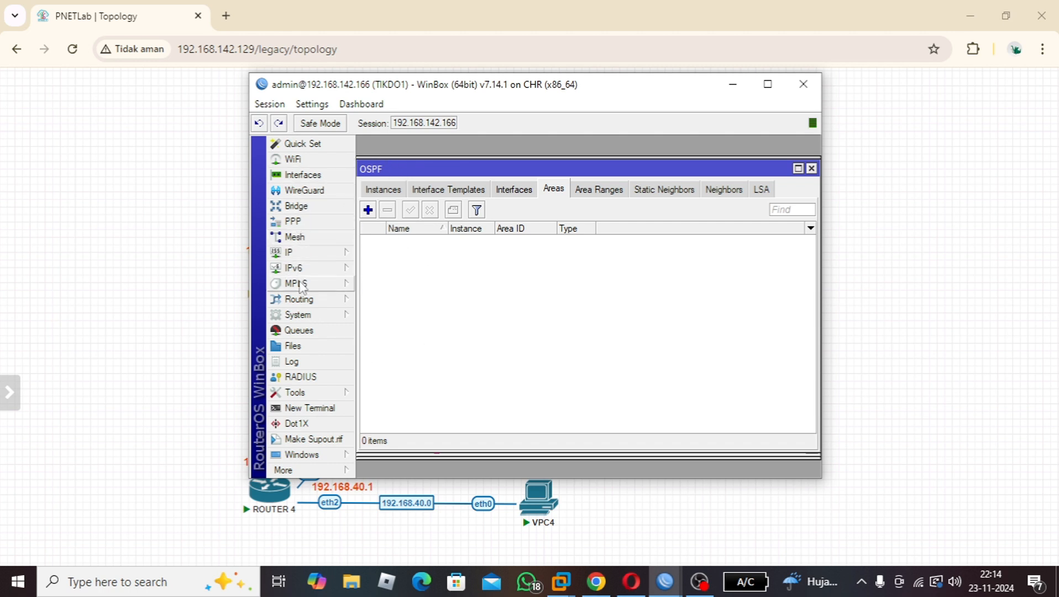
{"action": "left_click", "coordinate": [305, 300]}
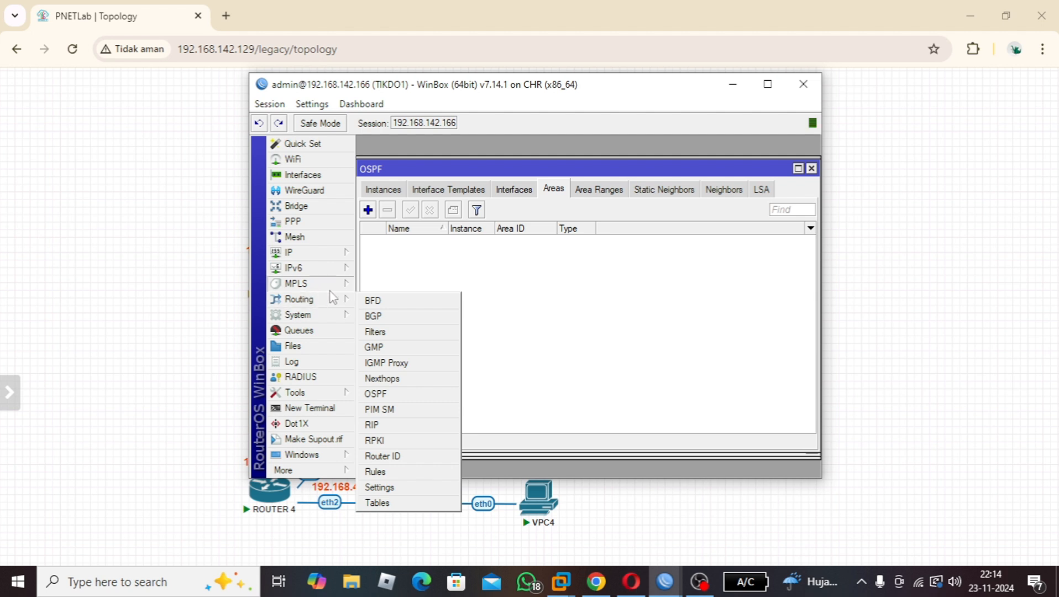
{"action": "left_click", "coordinate": [385, 393]}
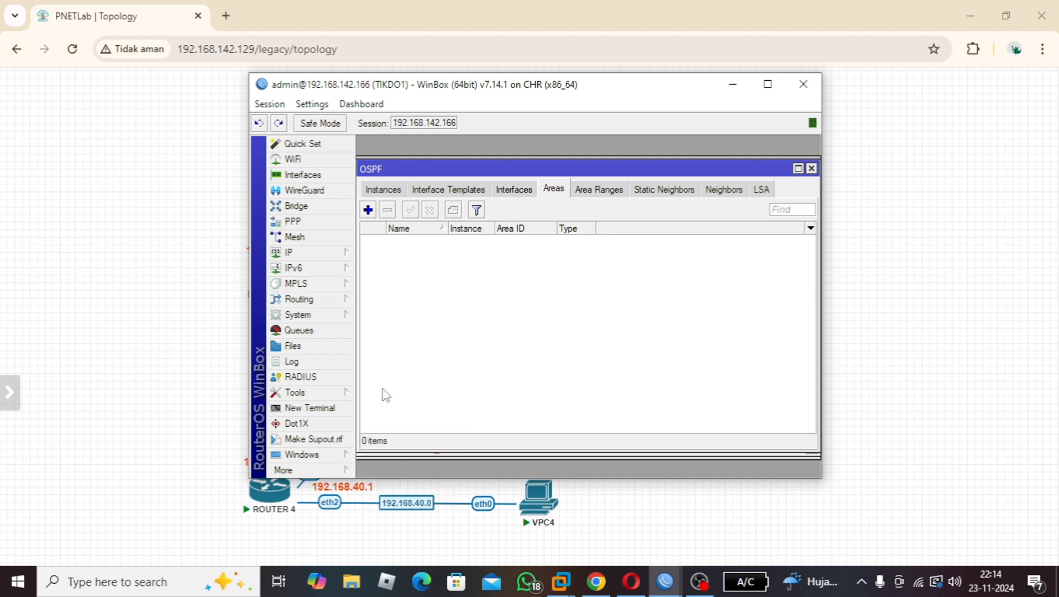
- Start a new OSPF instance named ospf-instance-1 on TIKDO1 with router ID 1.1.1.1
{"action": "left_click", "coordinate": [388, 198]}
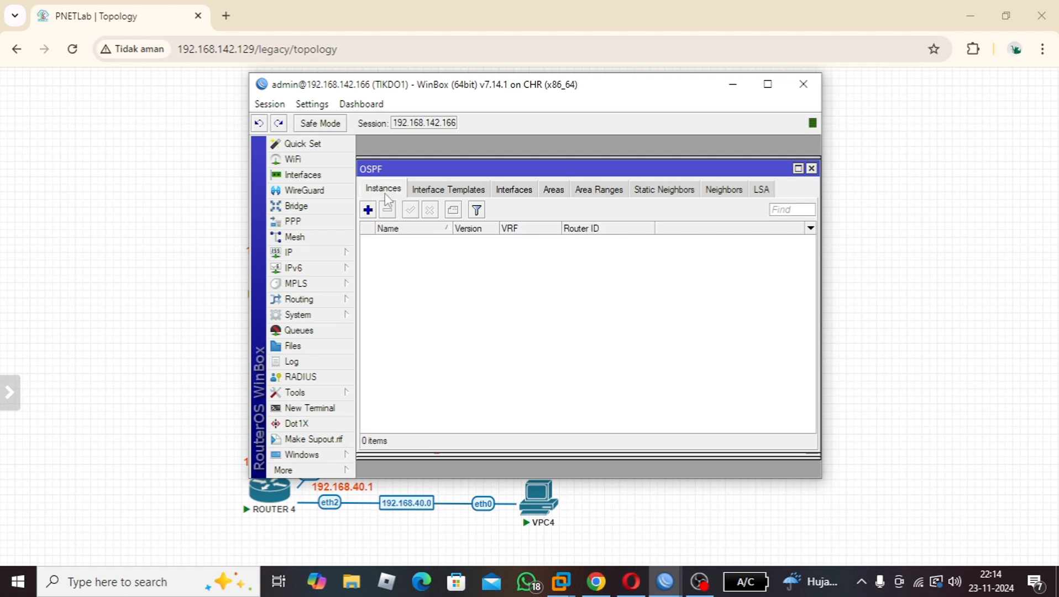
{"action": "left_click", "coordinate": [368, 209]}
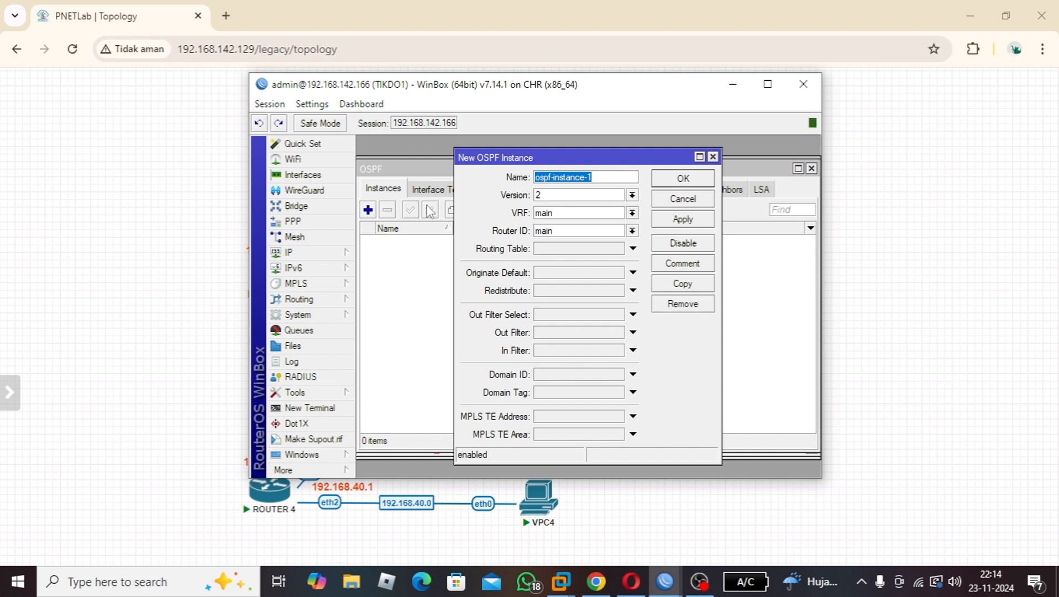
{"action": "left_click", "coordinate": [603, 179]}
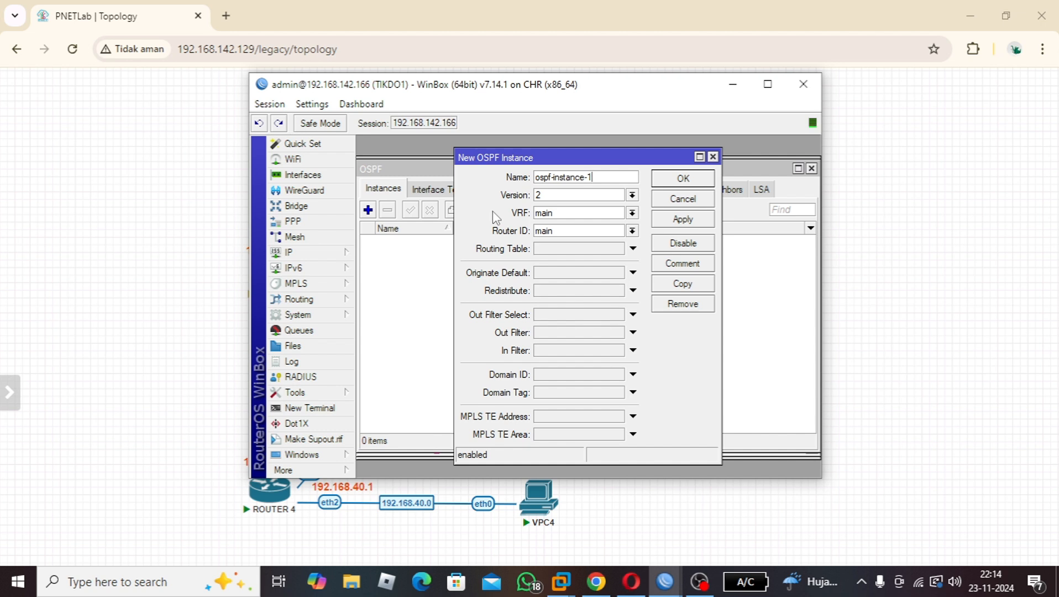
{"action": "left_click", "coordinate": [637, 229]}
{"action": "left_click", "coordinate": [613, 231]}
{"action": "left_click", "coordinate": [613, 231]}
{"action": "key", "text": "BackSpace"}
{"action": "key", "text": "BackSpace"}
{"action": "key", "text": "BackSpace"}
{"action": "key", "text": "BackSpace"}
{"action": "type", "text": "1.1.1.1"}
- Set the OSPF instance's Originate Default option to always and save the instance
{"action": "left_click", "coordinate": [634, 273]}
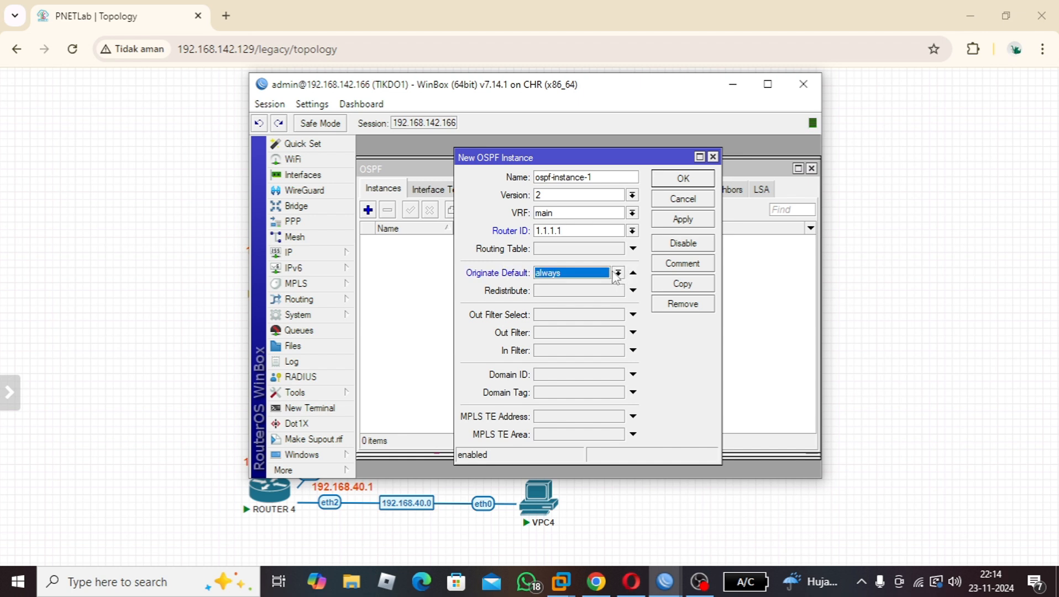
{"action": "left_click", "coordinate": [617, 274]}
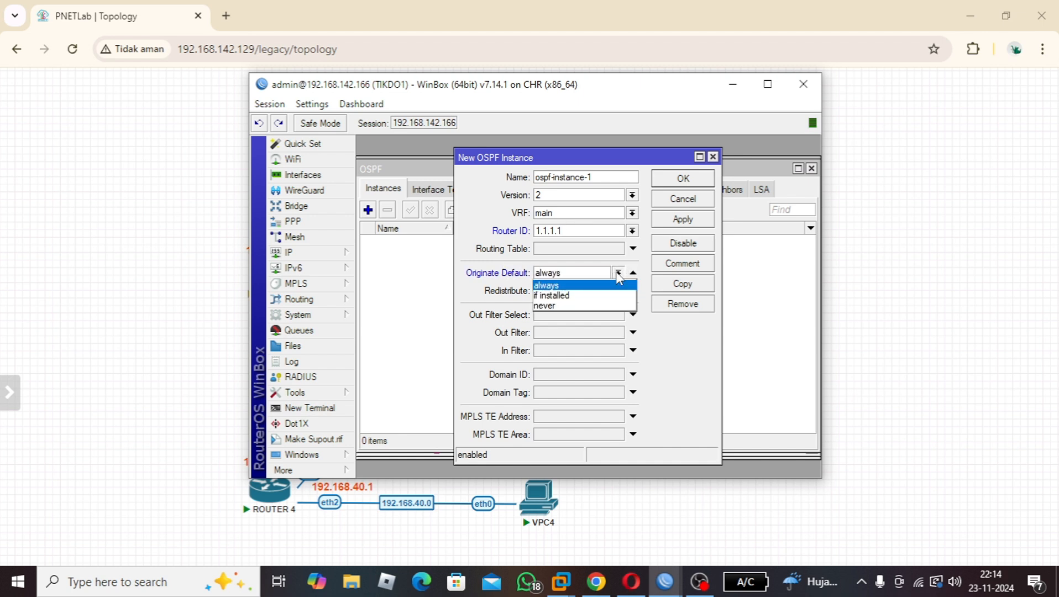
{"action": "left_click", "coordinate": [574, 286]}
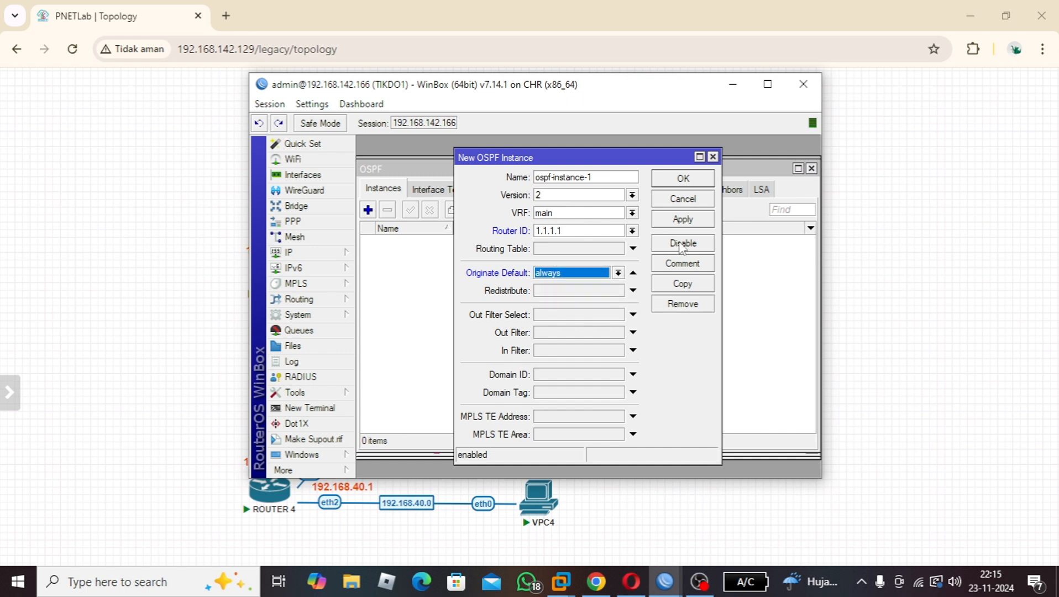
{"action": "left_click", "coordinate": [683, 221]}
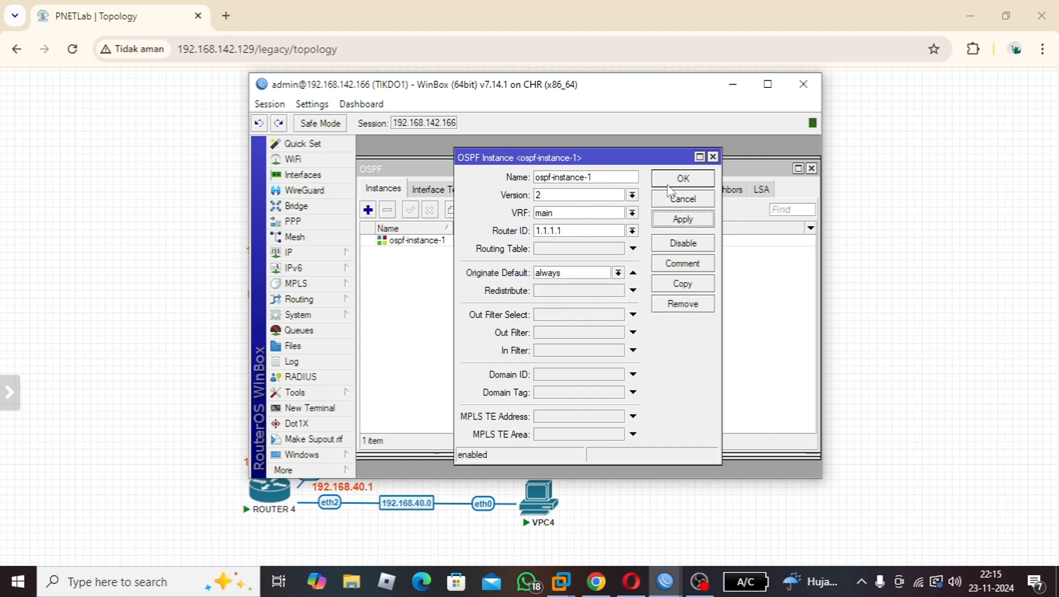
{"action": "left_click", "coordinate": [674, 180]}
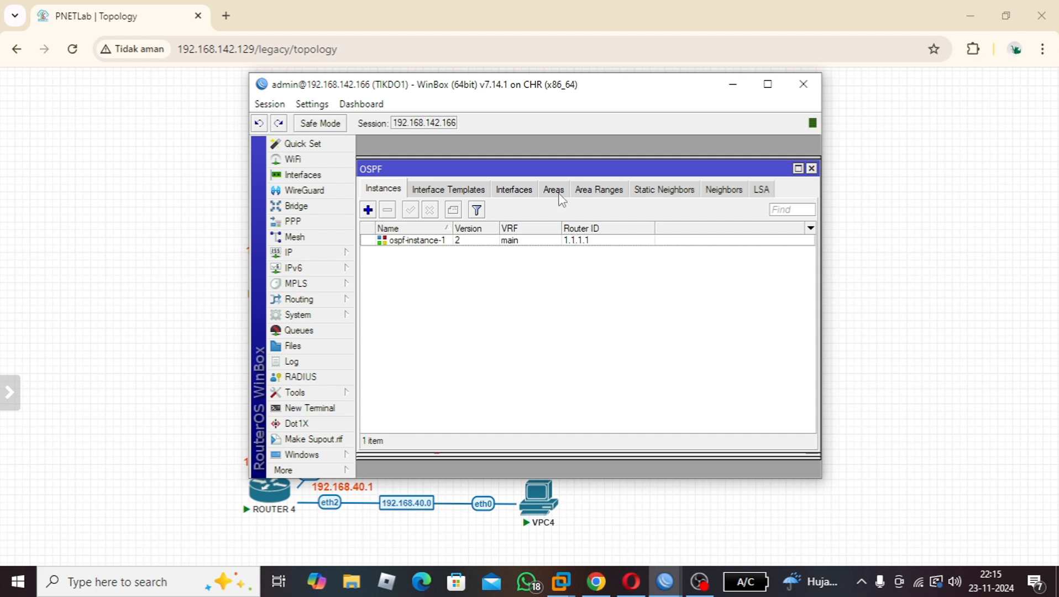
- Create an OSPF area named backbone on ospf-instance-1 with area ID 0.0.0.0 and type default
{"action": "left_click", "coordinate": [558, 192]}
{"action": "left_click", "coordinate": [367, 210]}
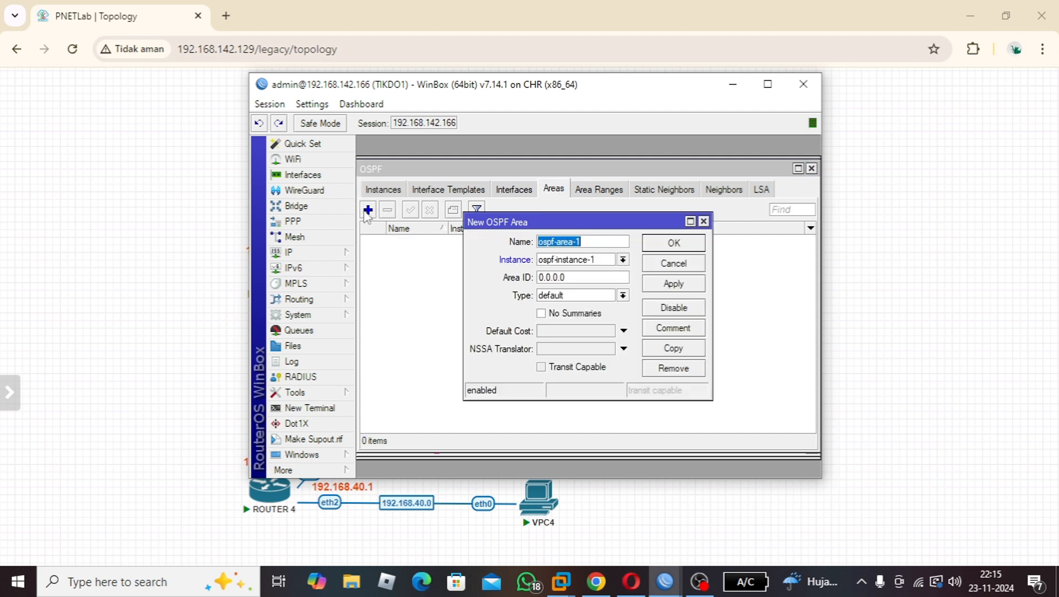
{"action": "left_click", "coordinate": [586, 243]}
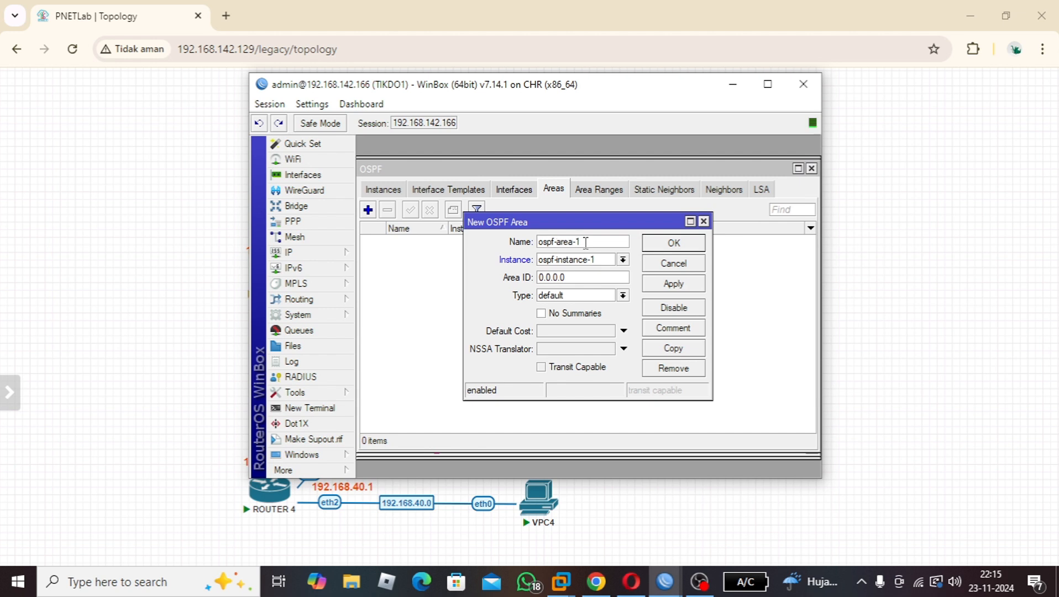
{"action": "key", "text": "BackSpace"}
{"action": "key", "text": "BackSpace"}
{"action": "key", "text": "BackSpace"}
{"action": "key", "text": "BackSpace"}
{"action": "key", "text": "BackSpace"}
{"action": "key", "text": "BackSpace"}
{"action": "key", "text": "BackSpace"}
{"action": "key", "text": "BackSpace"}
{"action": "left_click", "coordinate": [664, 248]}
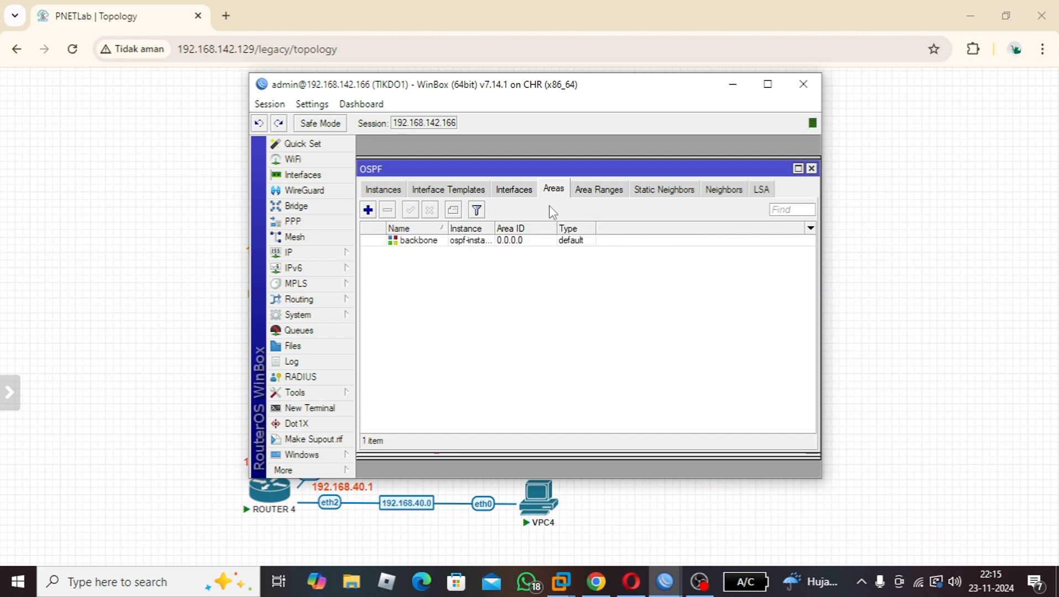
- Check the OSPF instance and area entries, open the interface templates, and move the session window aside from the topology
{"action": "left_click", "coordinate": [404, 194]}
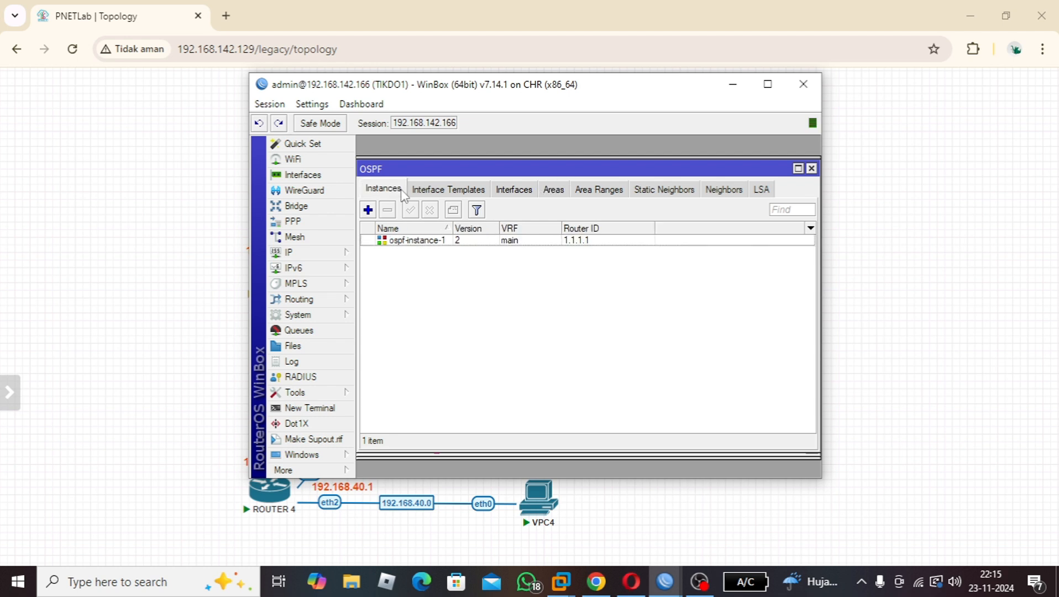
{"action": "left_click", "coordinate": [547, 197]}
{"action": "left_click", "coordinate": [475, 197]}
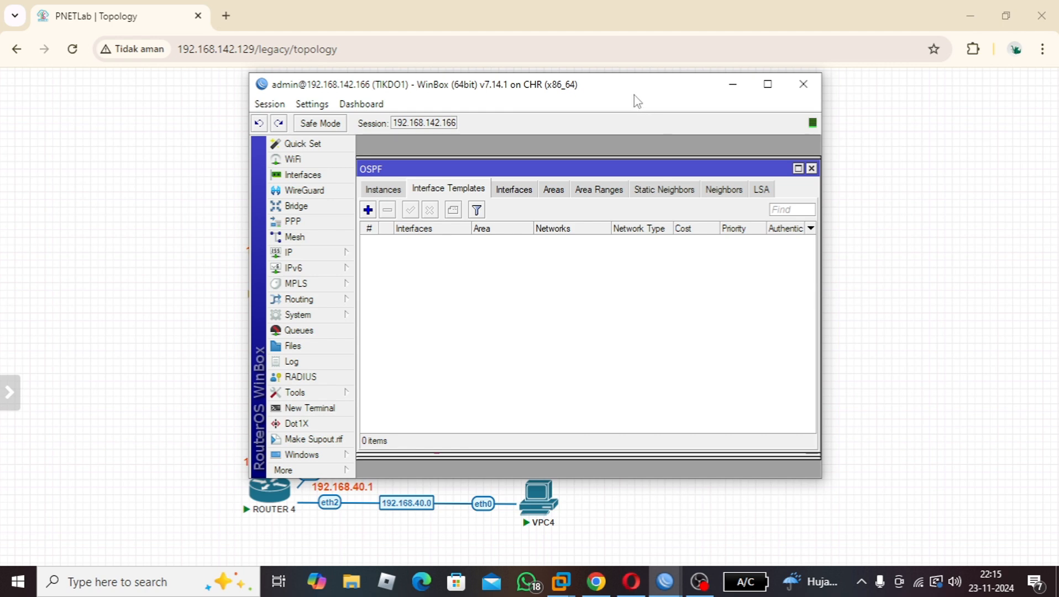
{"action": "left_click_drag", "start_coordinate": [620, 87], "coordinate": [686, 9]}
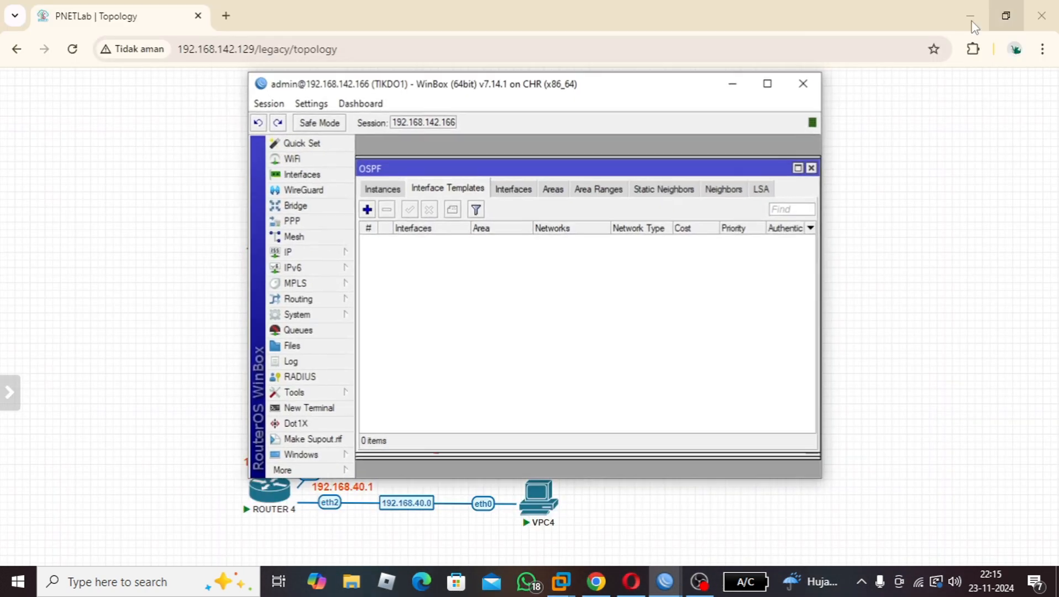
{"action": "left_click", "coordinate": [1004, 7]}
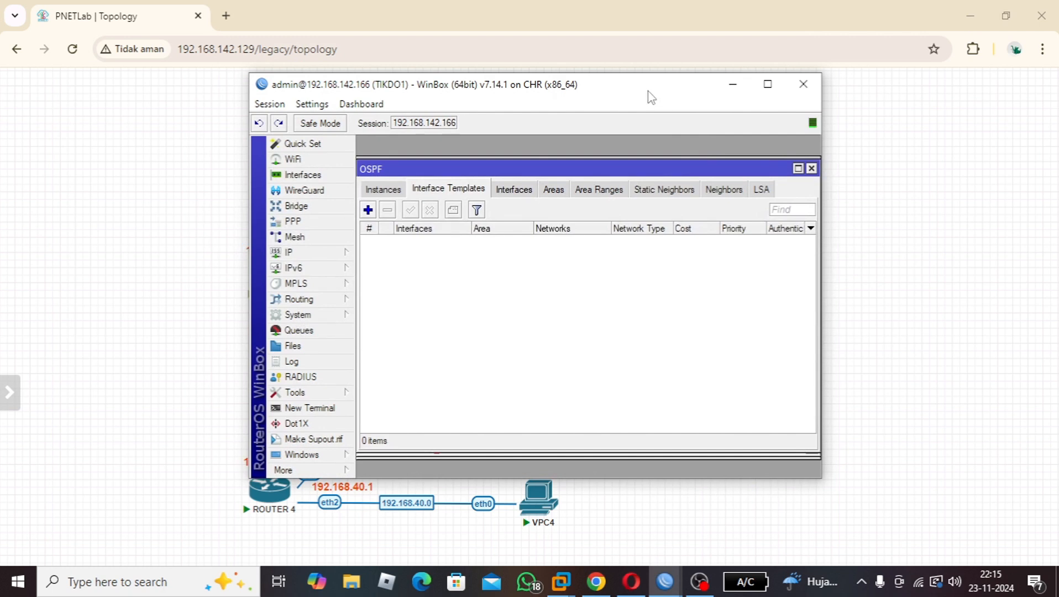
{"action": "left_click_drag", "start_coordinate": [651, 97], "coordinate": [745, 158]}
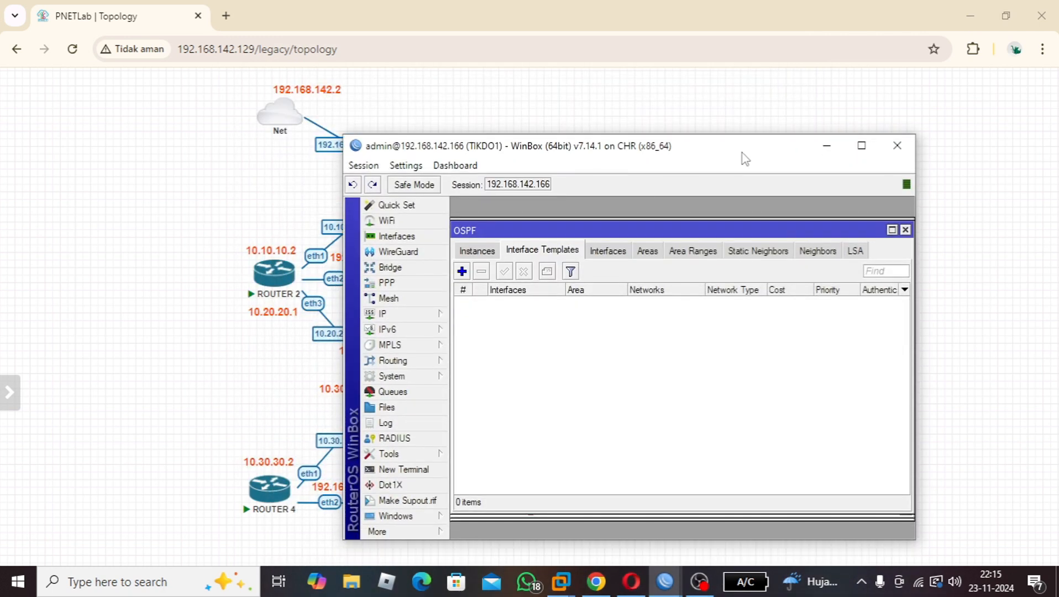
- Start a new OSPF interface template for the backbone area and check Router 1's links in the topology
{"action": "left_click", "coordinate": [462, 271]}
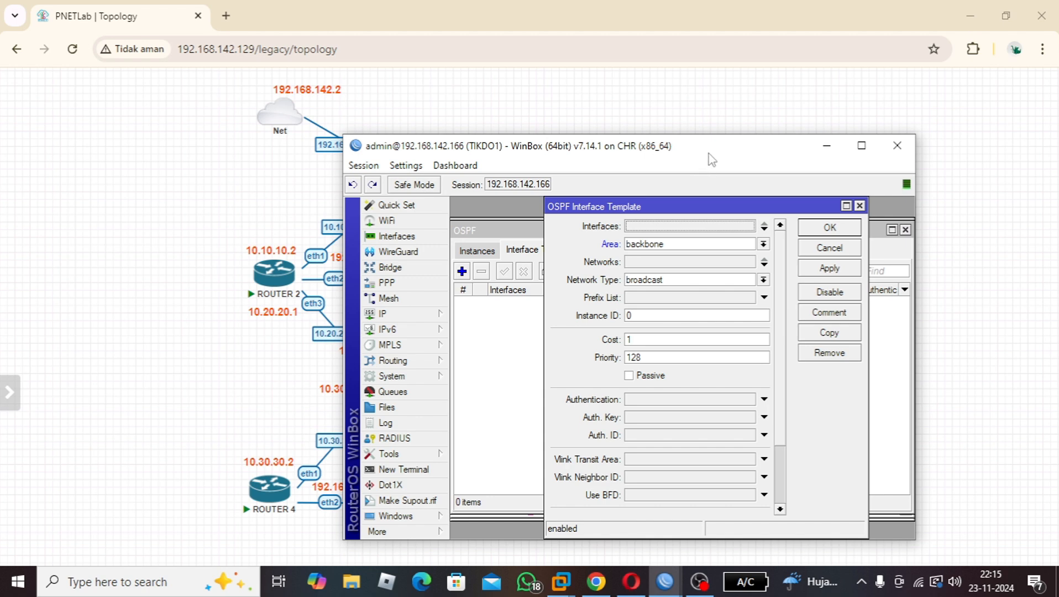
{"action": "left_click_drag", "start_coordinate": [712, 160], "coordinate": [867, 122]}
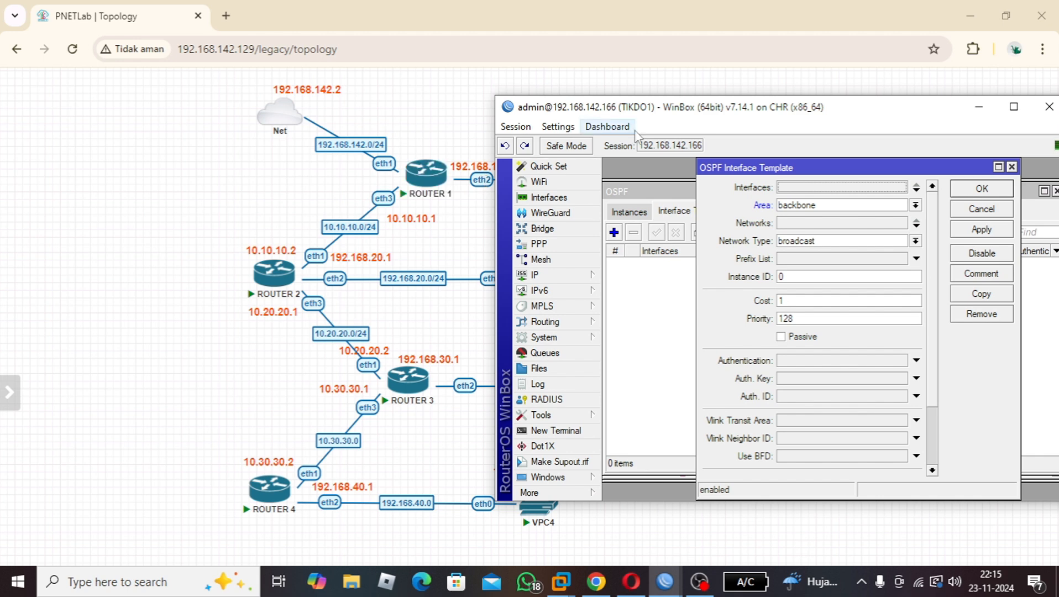
{"action": "left_click_drag", "start_coordinate": [673, 117], "coordinate": [711, 114]}
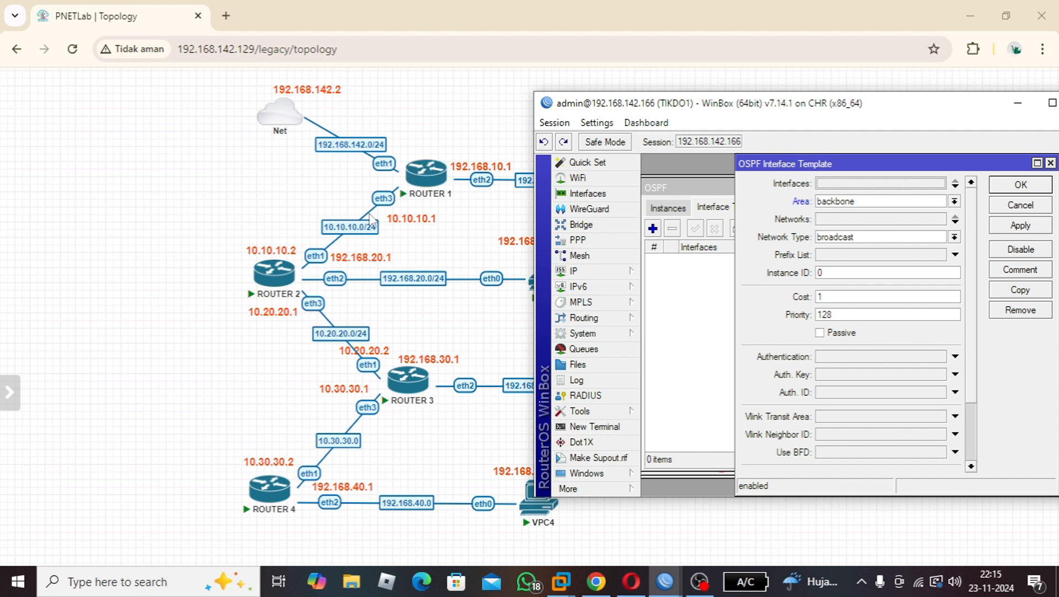
{"action": "left_click_drag", "start_coordinate": [787, 109], "coordinate": [482, 98]}
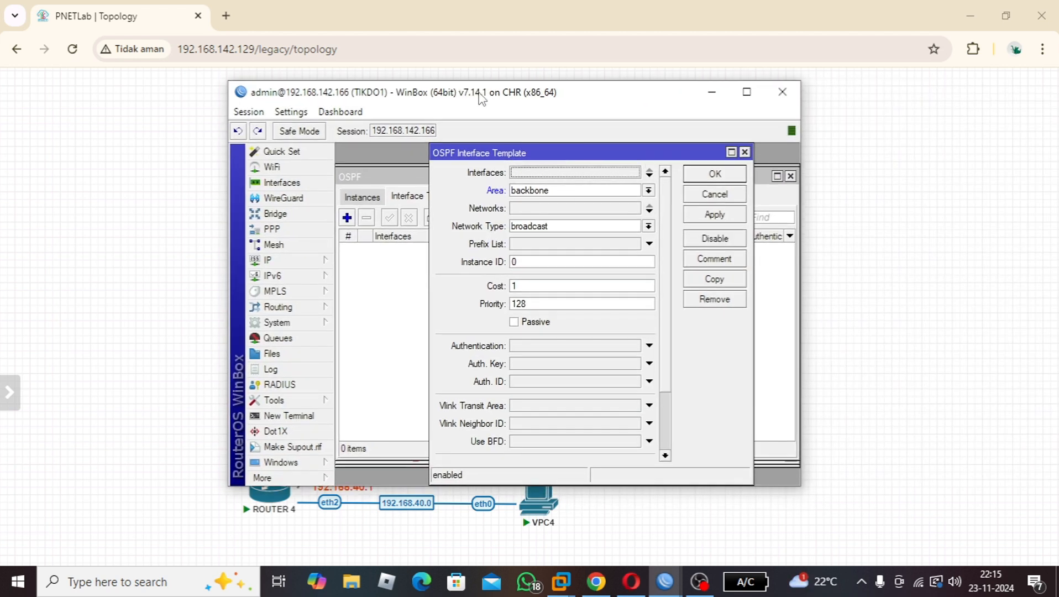
- Add ether2 and ether3 as the interfaces of the new OSPF interface template
{"action": "left_click", "coordinate": [650, 176]}
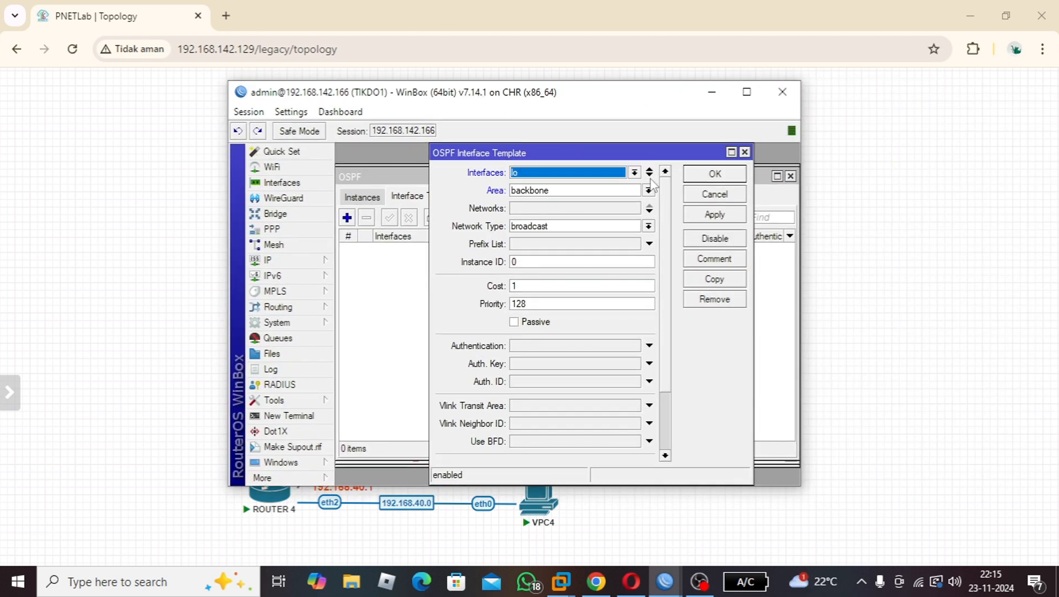
{"action": "left_click", "coordinate": [650, 176]}
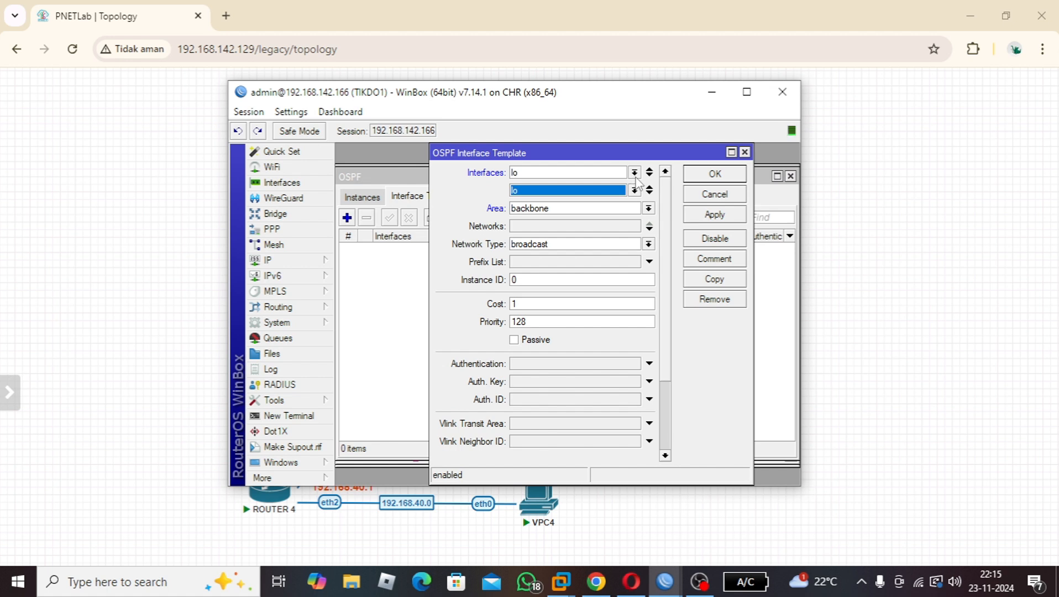
{"action": "left_click", "coordinate": [635, 175]}
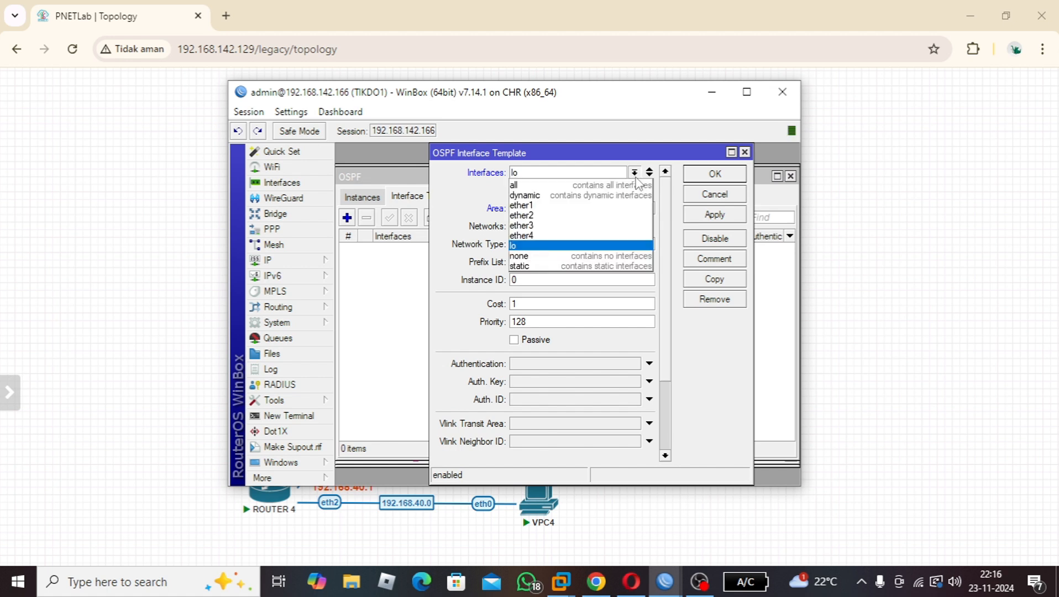
{"action": "left_click", "coordinate": [579, 216]}
{"action": "left_click", "coordinate": [636, 190]}
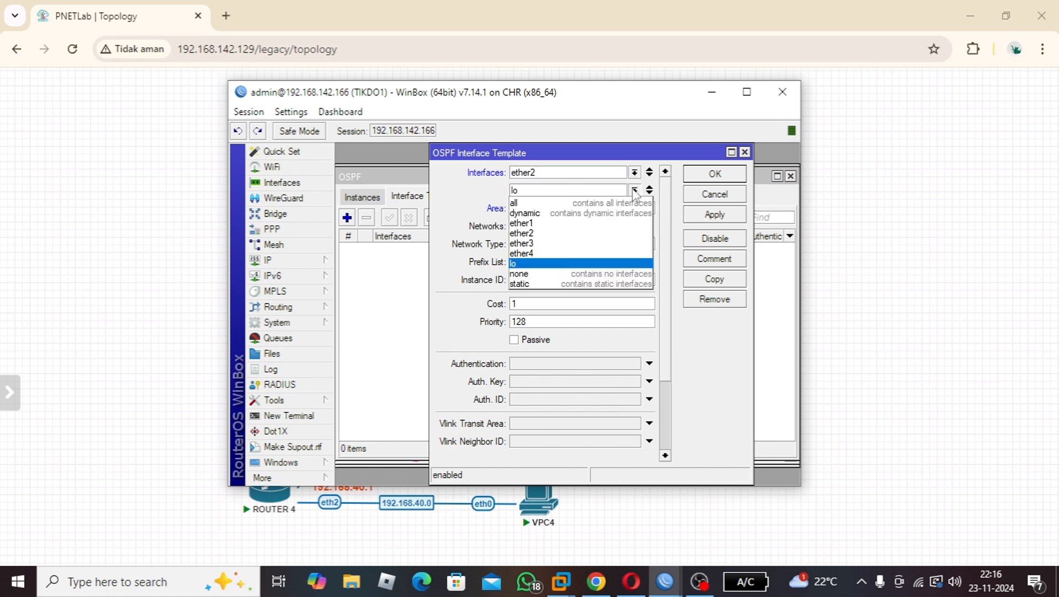
{"action": "left_click", "coordinate": [566, 244]}
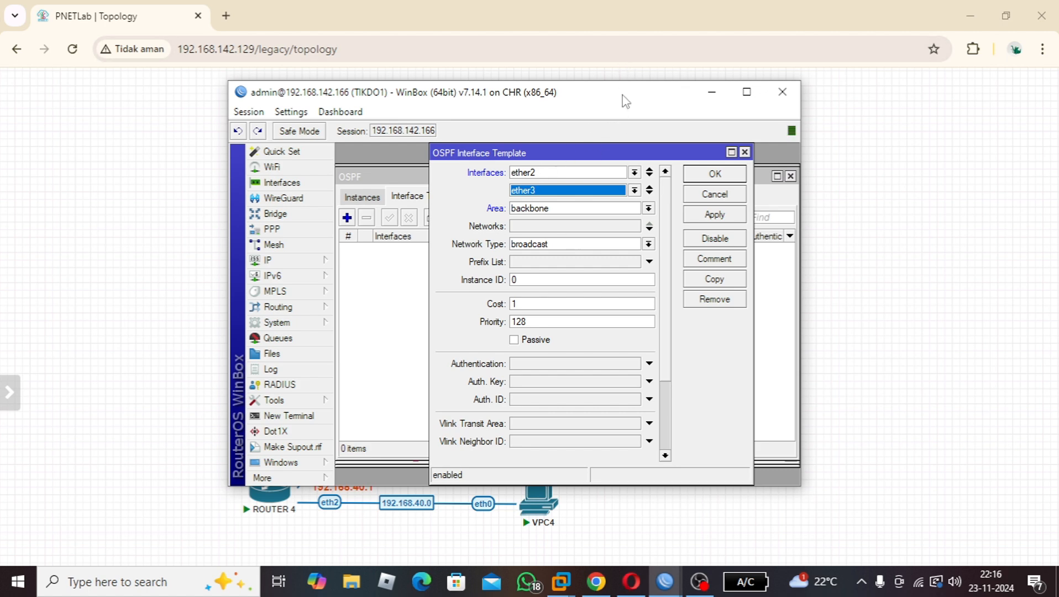
- Add two network entries to the interface template and set the first to 192.168.10.0/24, consulting Router 1's links in the topology
{"action": "left_click_drag", "start_coordinate": [625, 102], "coordinate": [693, 103]}
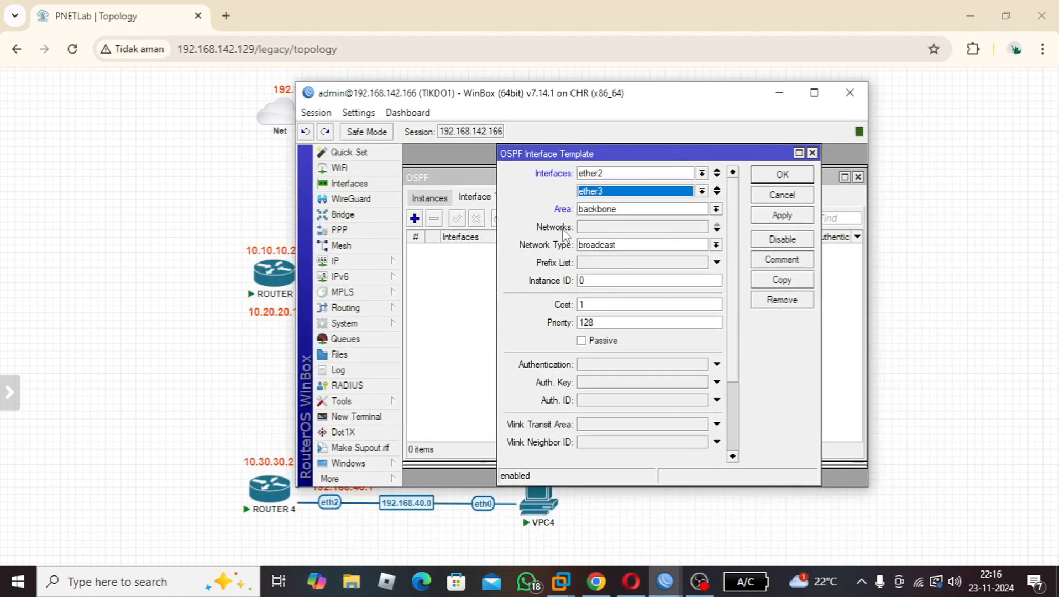
{"action": "left_click", "coordinate": [716, 229]}
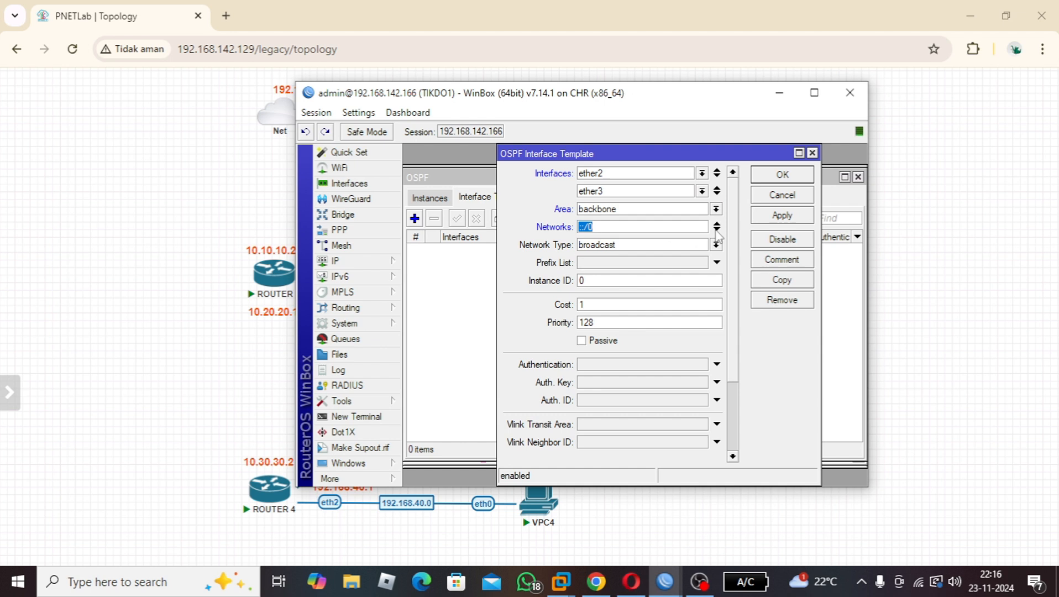
{"action": "left_click", "coordinate": [717, 231]}
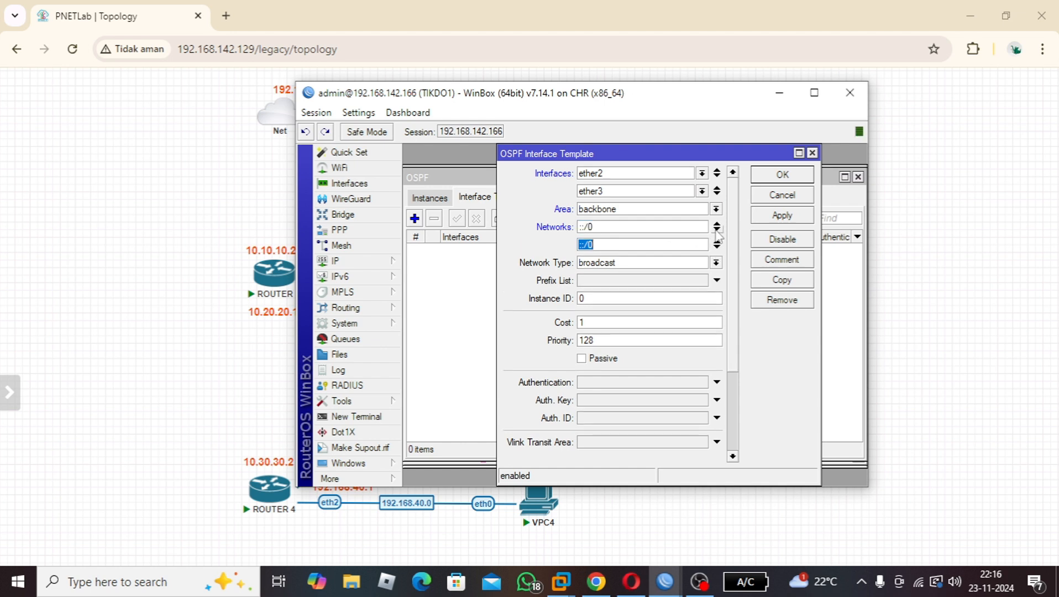
{"action": "left_click", "coordinate": [607, 225]}
{"action": "key", "text": "BackSpace"}
{"action": "left_click_drag", "start_coordinate": [652, 103], "coordinate": [579, 280]}
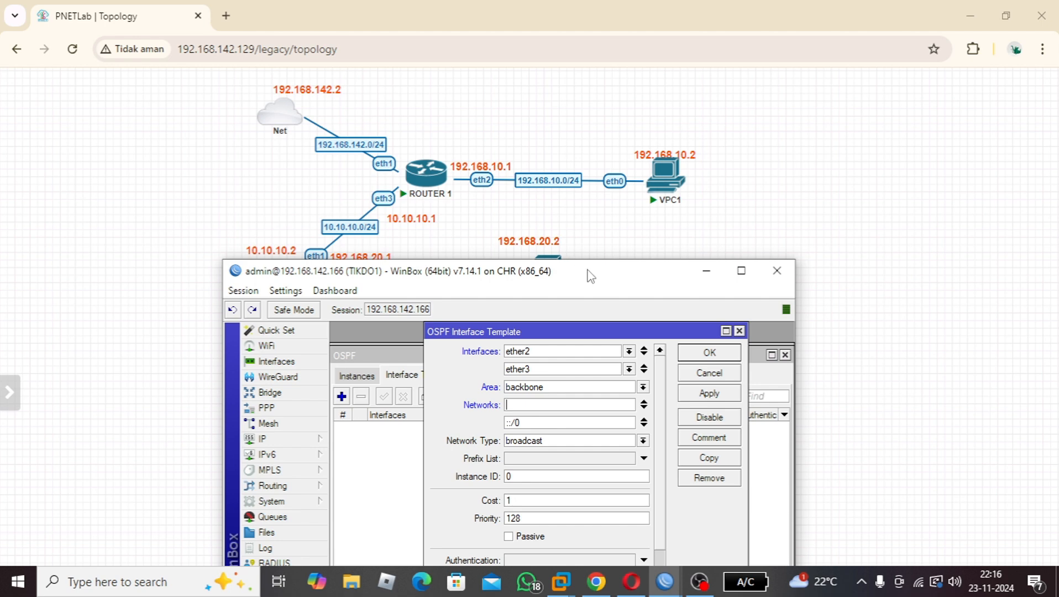
{"action": "left_click_drag", "start_coordinate": [588, 276], "coordinate": [689, 50]}
{"action": "type", "text": "19"}
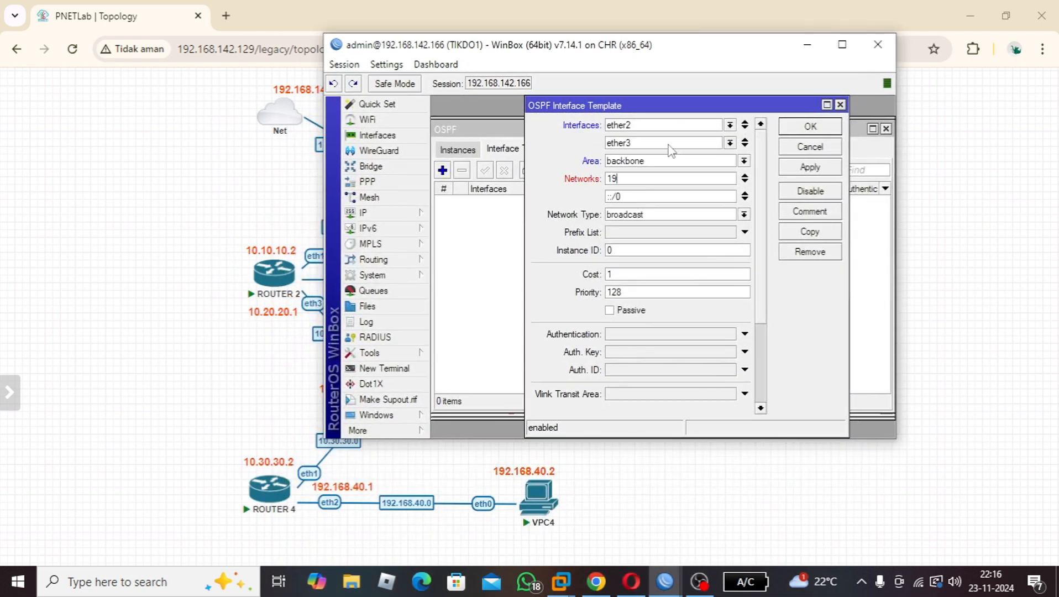
{"action": "type", "text": "2.168.10.0/24"}
- Remove the spare network entry, set the remaining one to 10.10.10.0/24 and apply the interface template
{"action": "left_click_drag", "start_coordinate": [705, 46], "coordinate": [696, 322]}
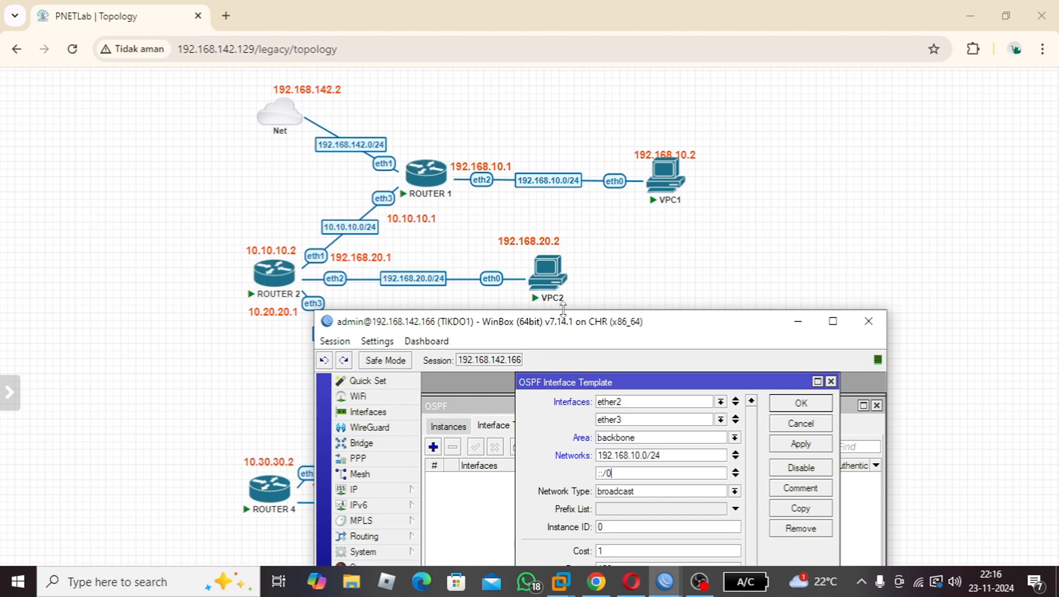
{"action": "left_click_drag", "start_coordinate": [574, 322], "coordinate": [580, 62]}
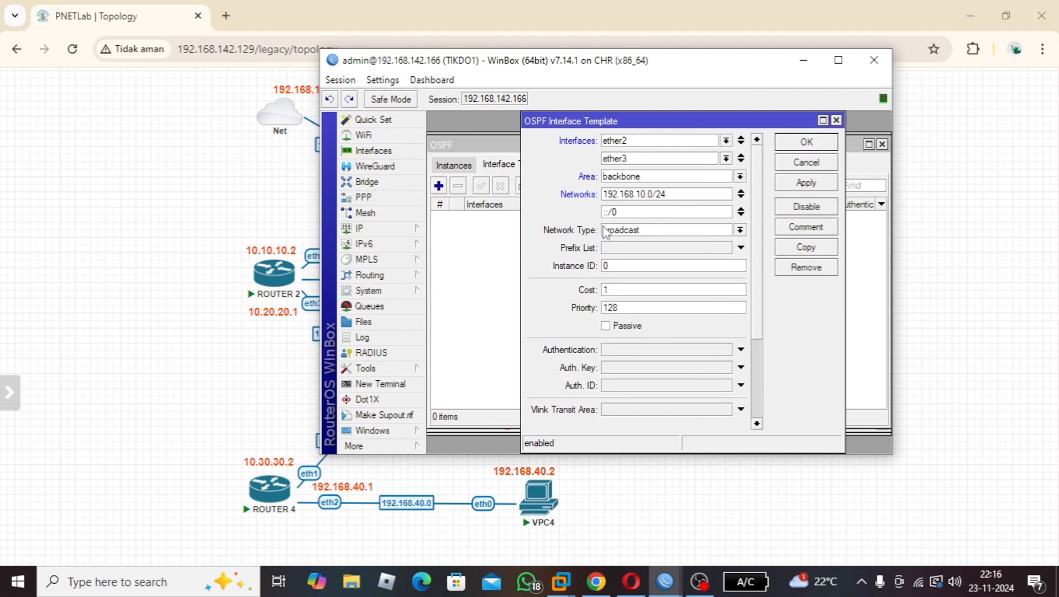
{"action": "left_click", "coordinate": [630, 213]}
{"action": "key", "text": "BackSpace"}
{"action": "key", "text": "BackSpace"}
{"action": "key", "text": "BackSpace"}
{"action": "key", "text": "BackSpace"}
{"action": "key", "text": "BackSpace"}
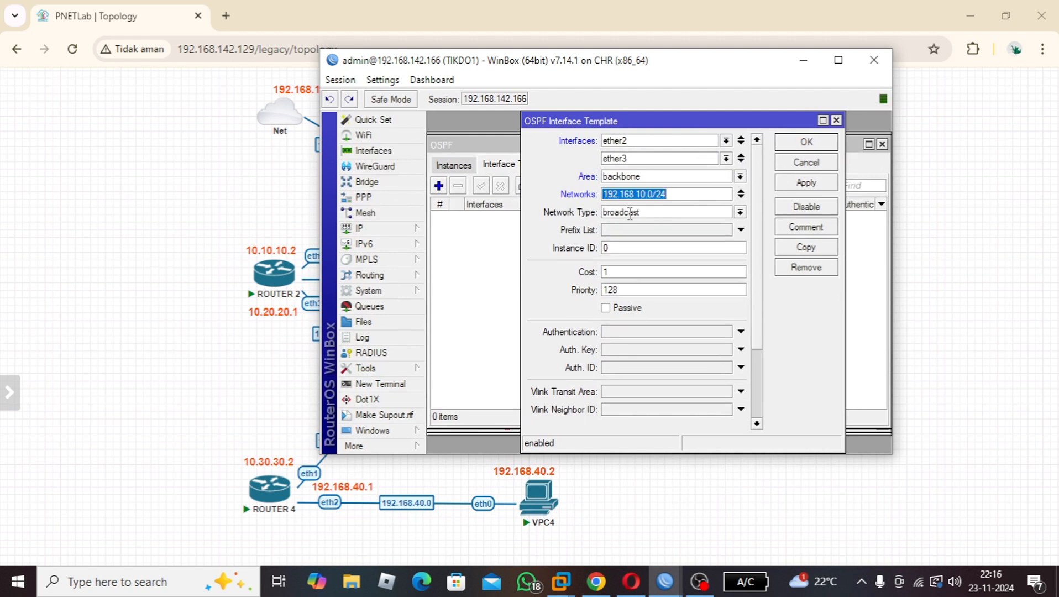
{"action": "type", "text": "10"}
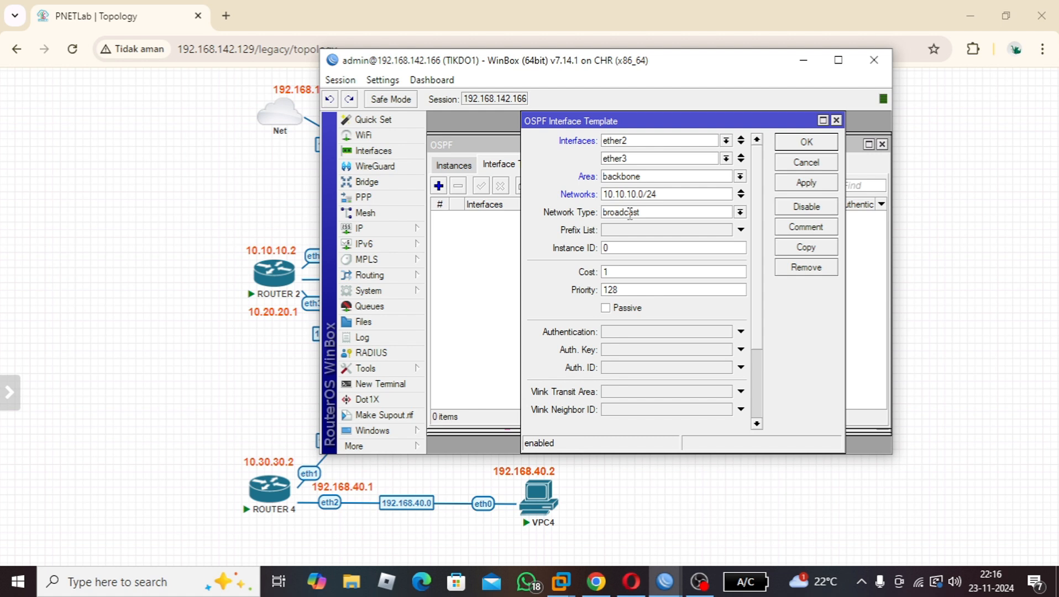
{"action": "left_click", "coordinate": [811, 188]}
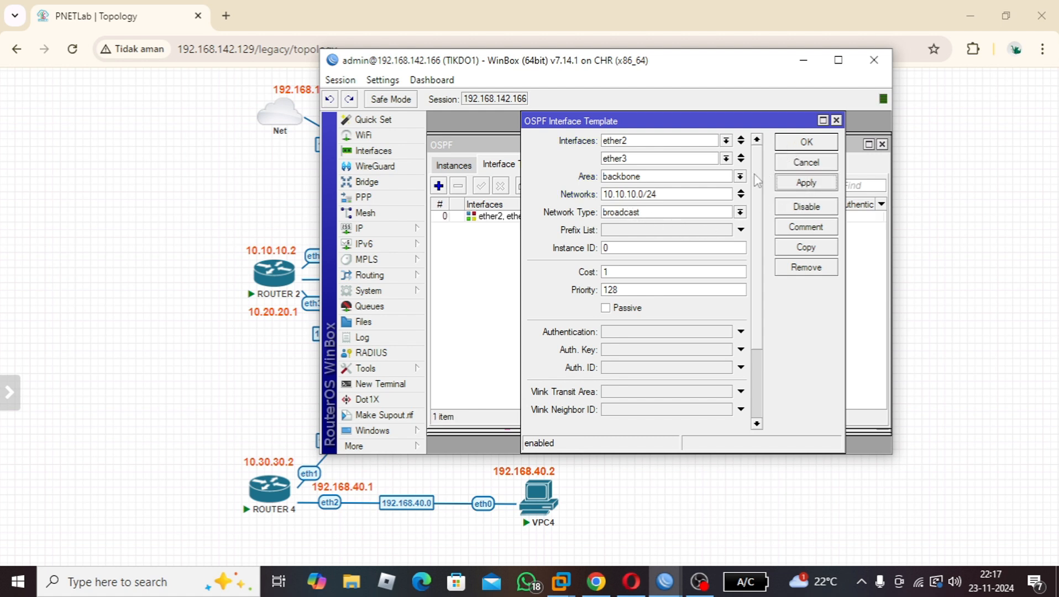
- Set the interface template's networks to 192.168.10.0/24 and 10.10.10.0/24 and save the template
{"action": "left_click", "coordinate": [741, 197]}
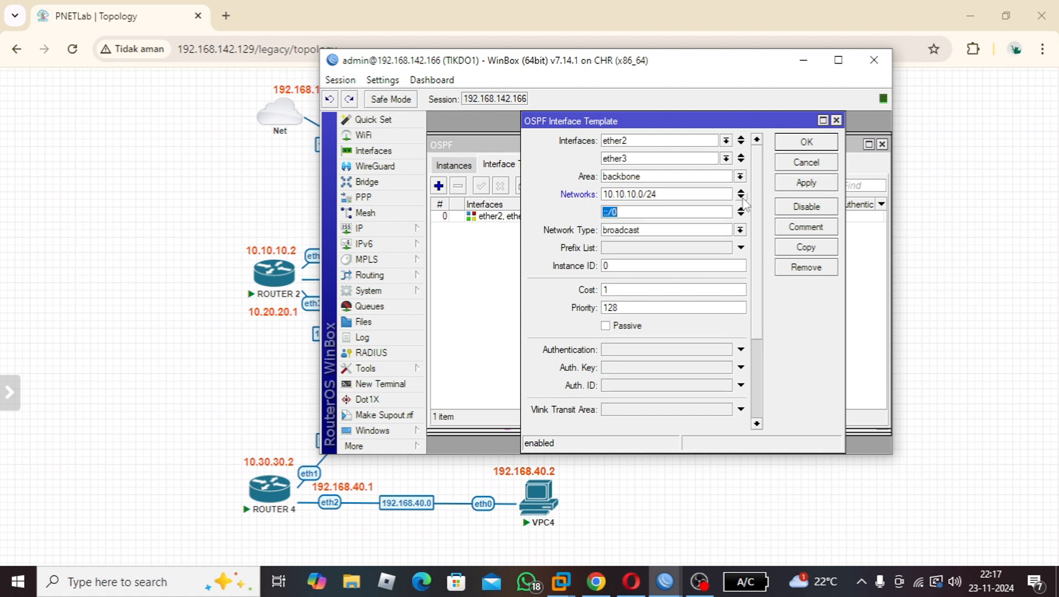
{"action": "left_click", "coordinate": [703, 212]}
{"action": "double_click", "coordinate": [715, 197]}
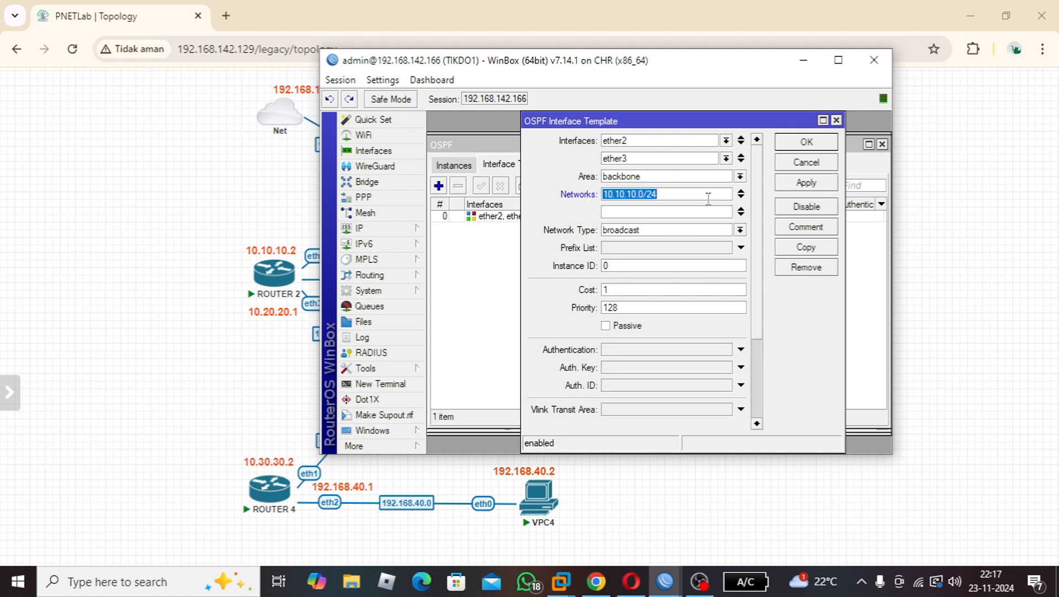
{"action": "key", "text": "BackSpace"}
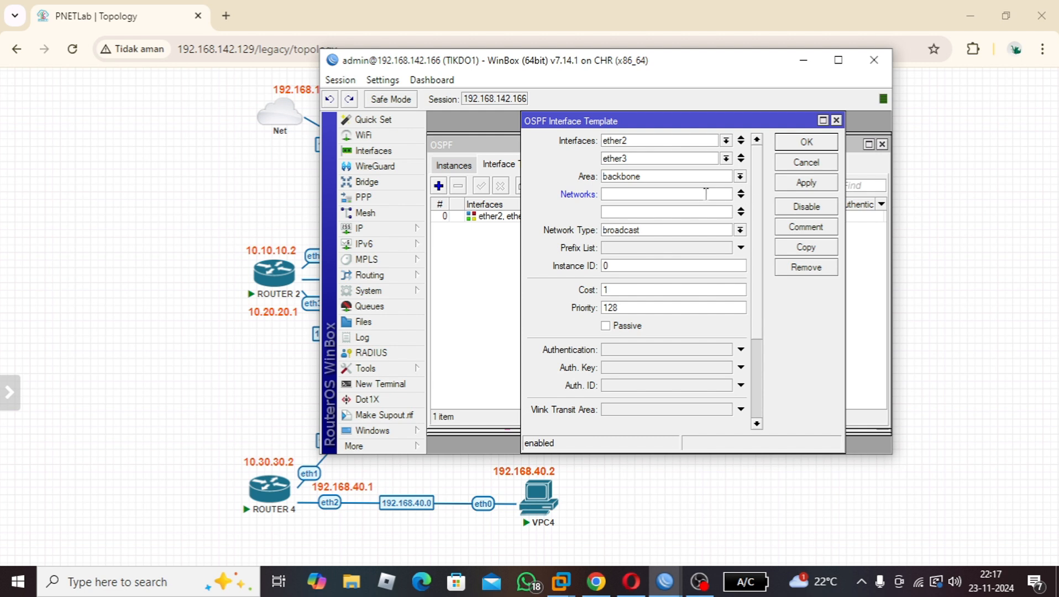
{"action": "type", "text": "192.168.10.0/24"}
{"action": "left_click", "coordinate": [700, 210]}
{"action": "type", "text": "10.10.10.0/24"}
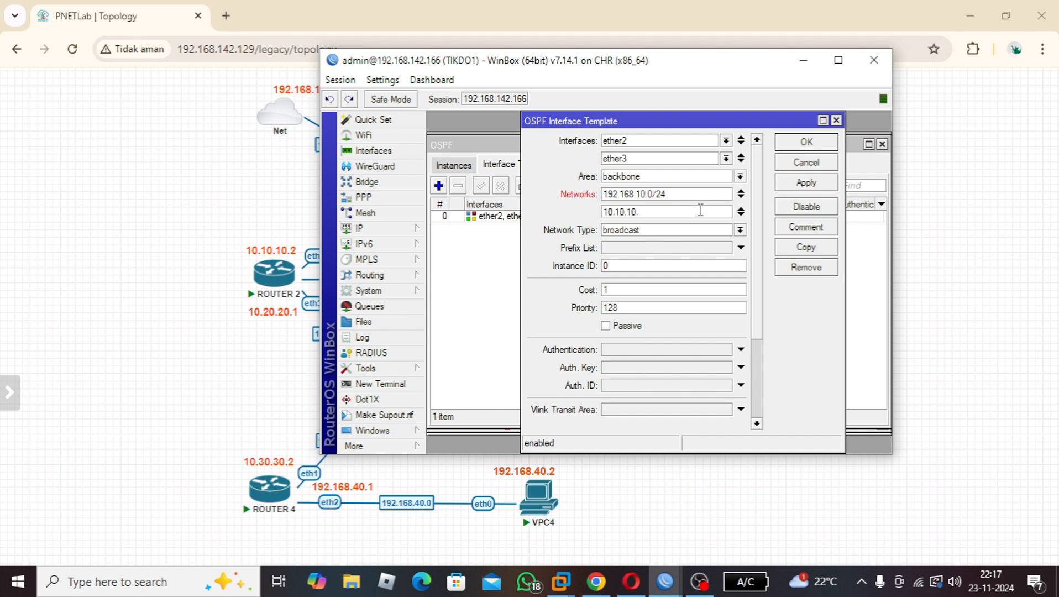
{"action": "left_click", "coordinate": [807, 185]}
{"action": "left_click", "coordinate": [798, 146]}
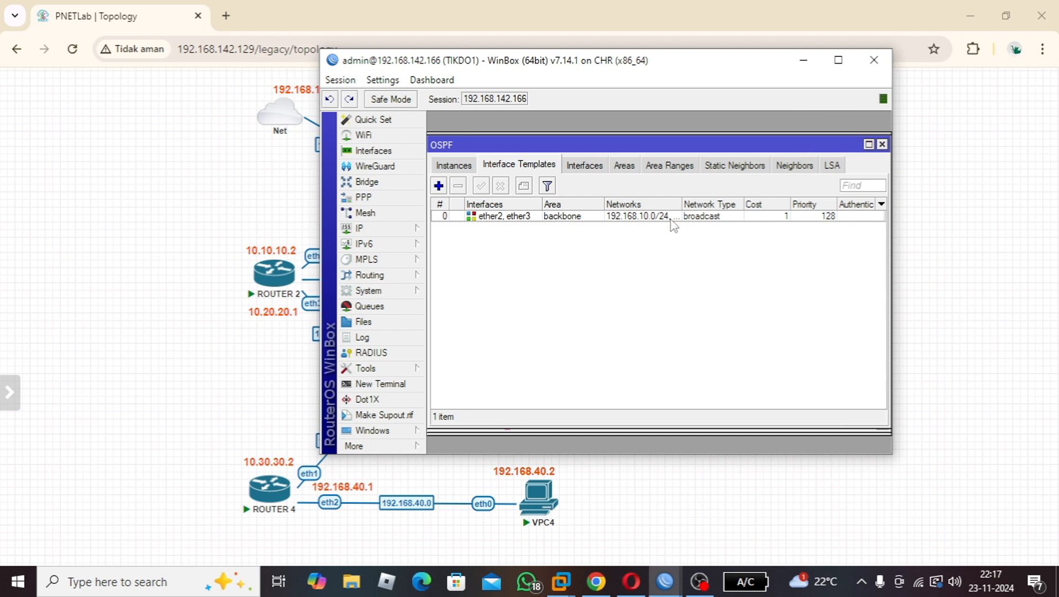
- Check the saved interface template's interfaces and networks, and review the router's OSPF interfaces and instance
{"action": "double_click", "coordinate": [672, 216]}
{"action": "left_click", "coordinate": [807, 142]}
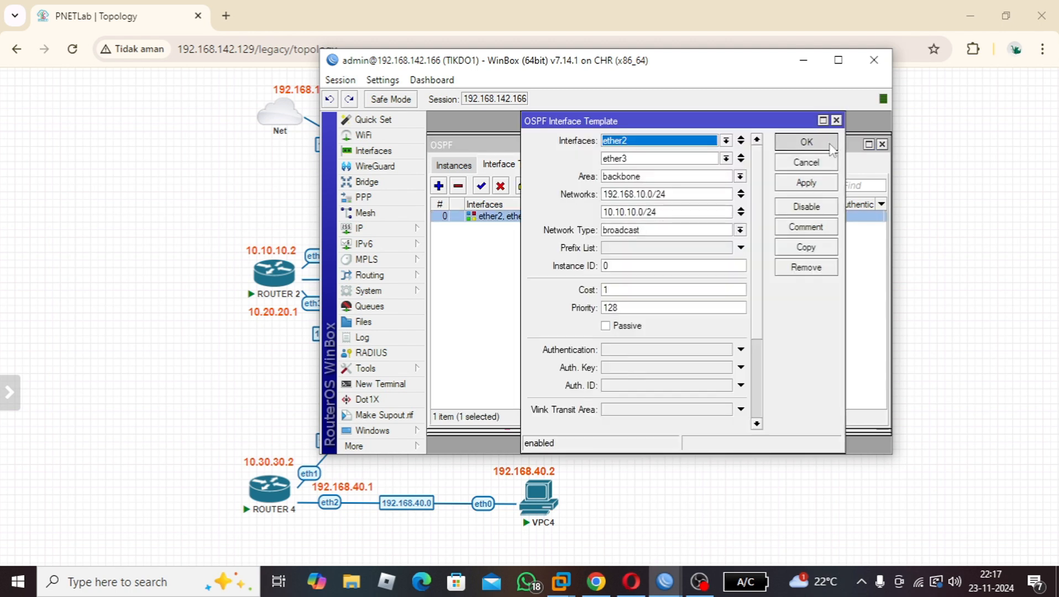
{"action": "left_click", "coordinate": [462, 166]}
{"action": "left_click", "coordinate": [590, 168]}
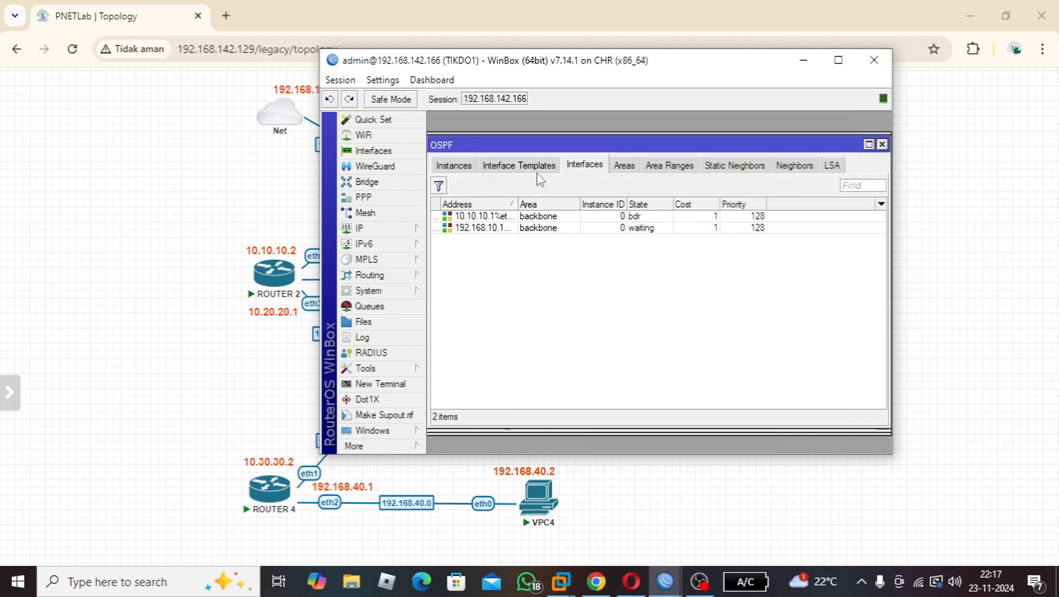
{"action": "left_click", "coordinate": [520, 169]}
{"action": "left_click", "coordinate": [456, 167]}
{"action": "left_click", "coordinate": [574, 167]}
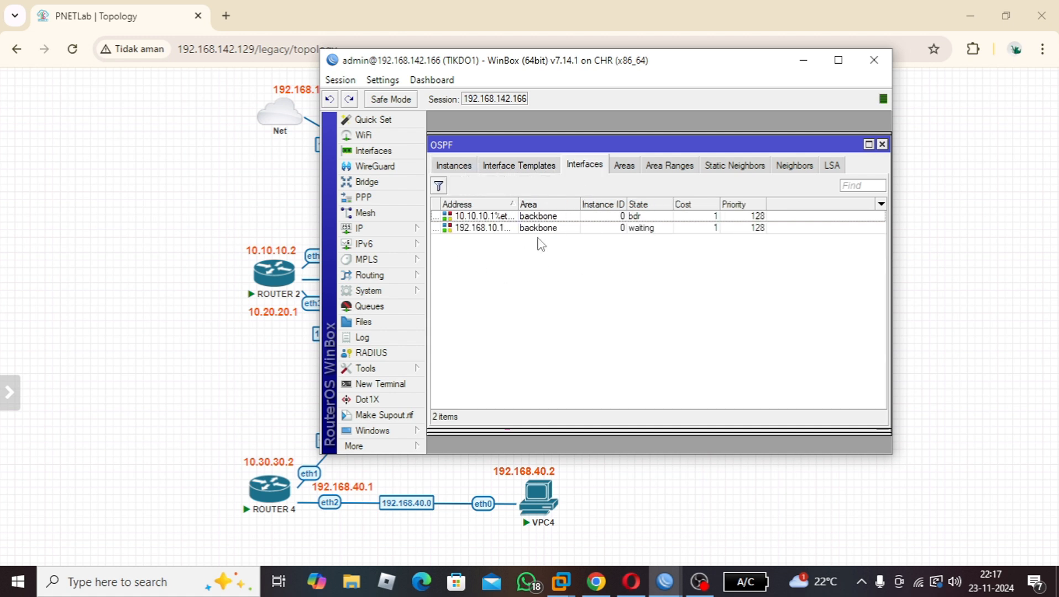
{"action": "left_click", "coordinate": [526, 168]}
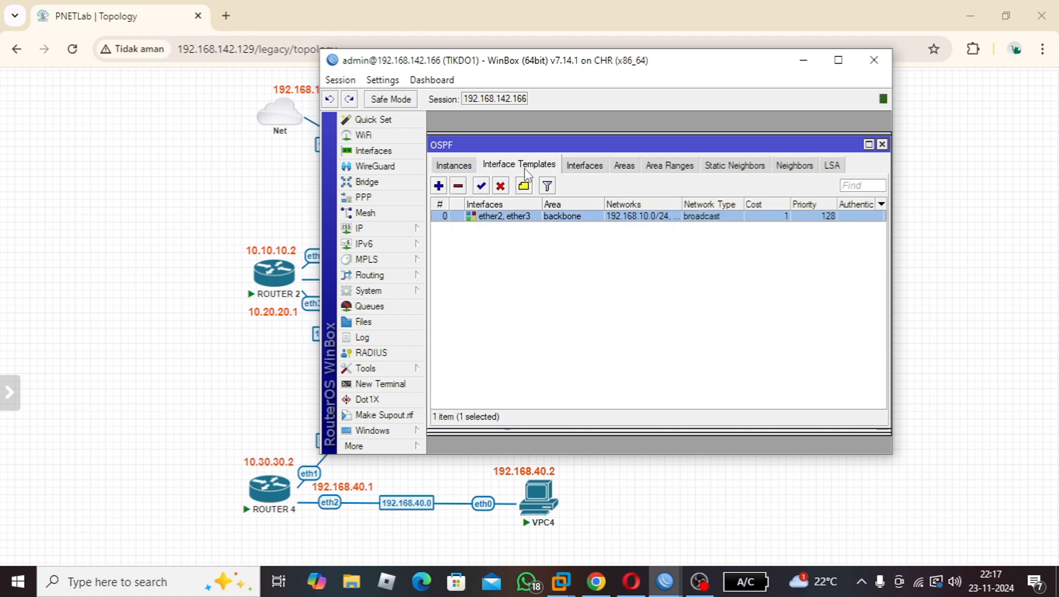
{"action": "left_click", "coordinate": [454, 167]}
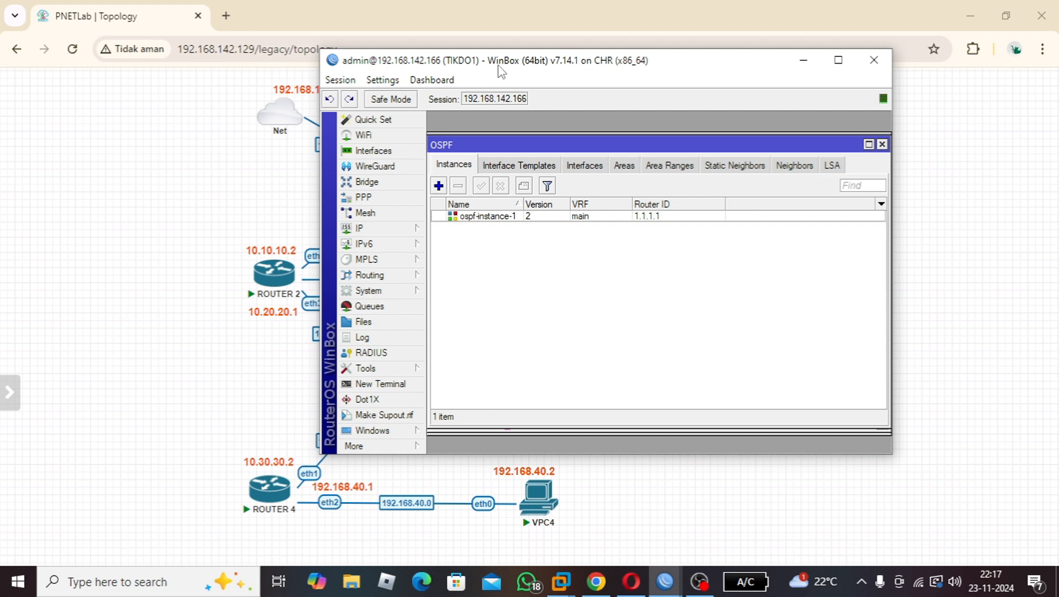
- Move the session window aside from the topology and review the OSPF area and instance entries
{"action": "left_click_drag", "start_coordinate": [501, 71], "coordinate": [547, 100]}
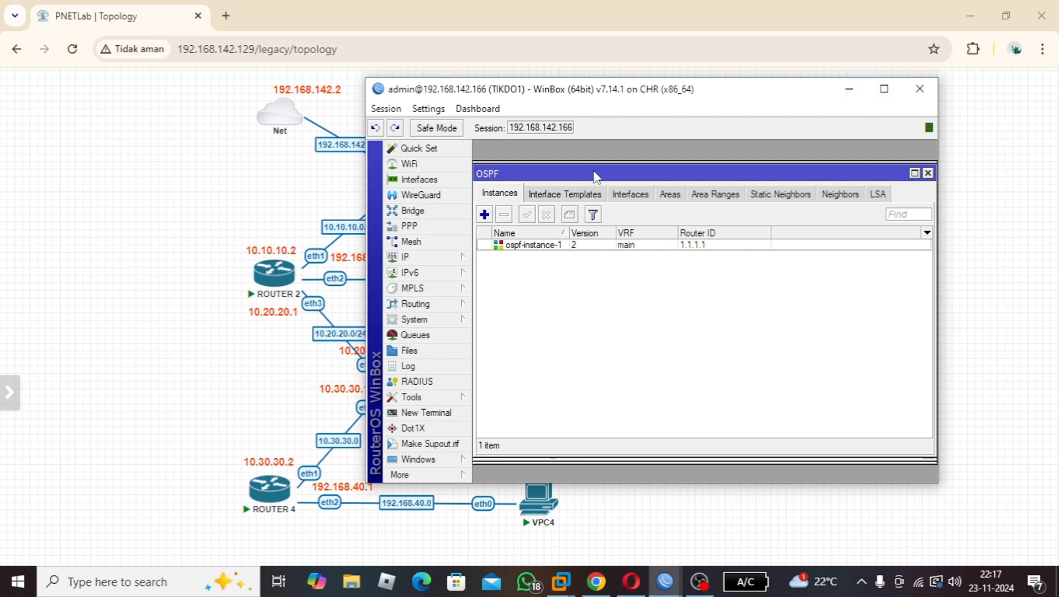
{"action": "left_click", "coordinate": [621, 201]}
{"action": "left_click", "coordinate": [658, 200]}
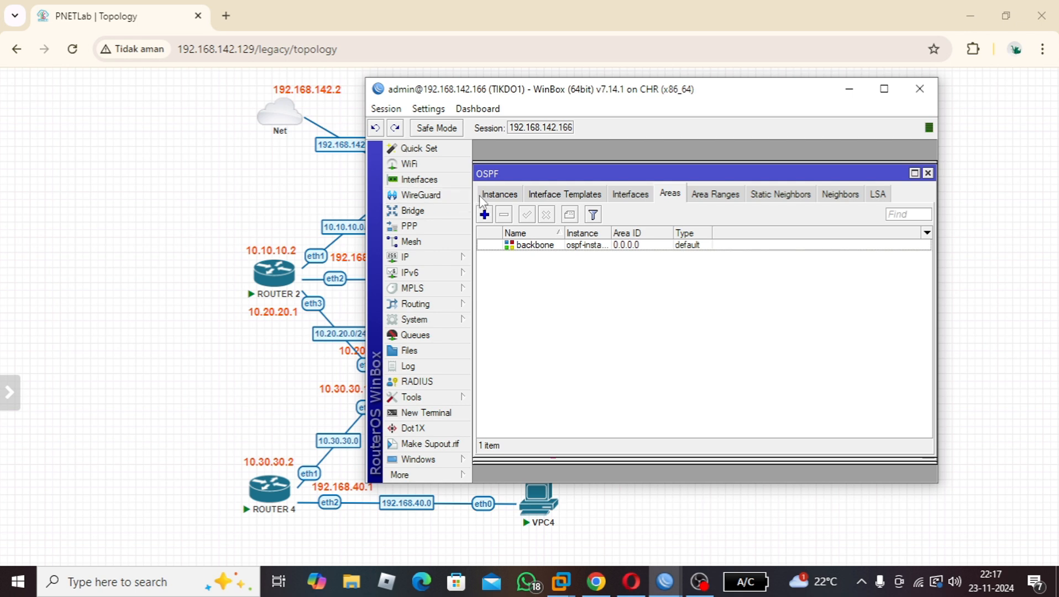
{"action": "left_click", "coordinate": [498, 194]}
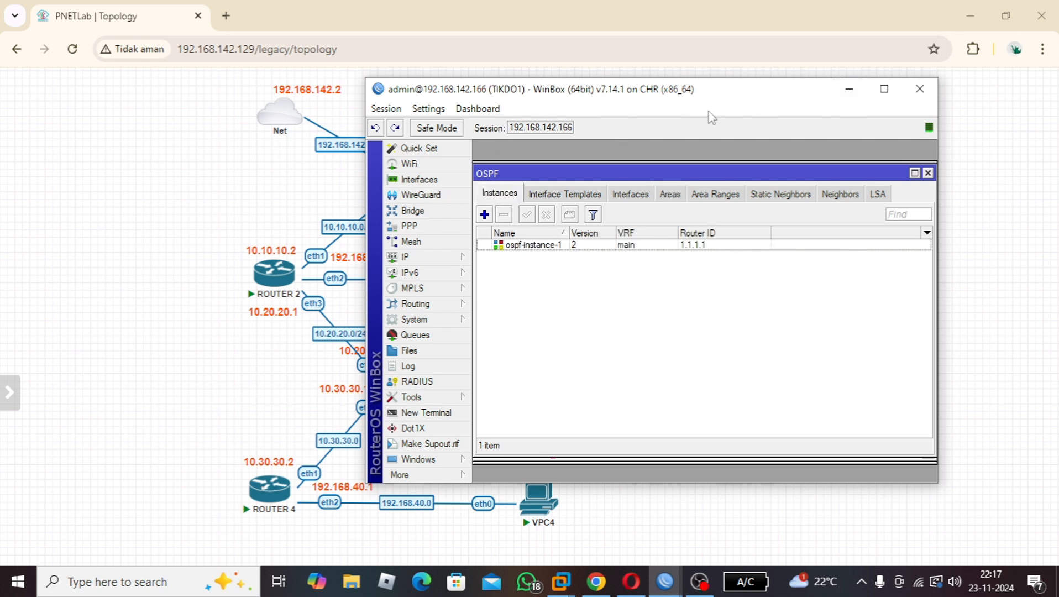
- Minimize the TIKDO1 session, switch to the TIKDO2 WinBox session and dismiss its password change request
{"action": "left_click", "coordinate": [849, 89]}
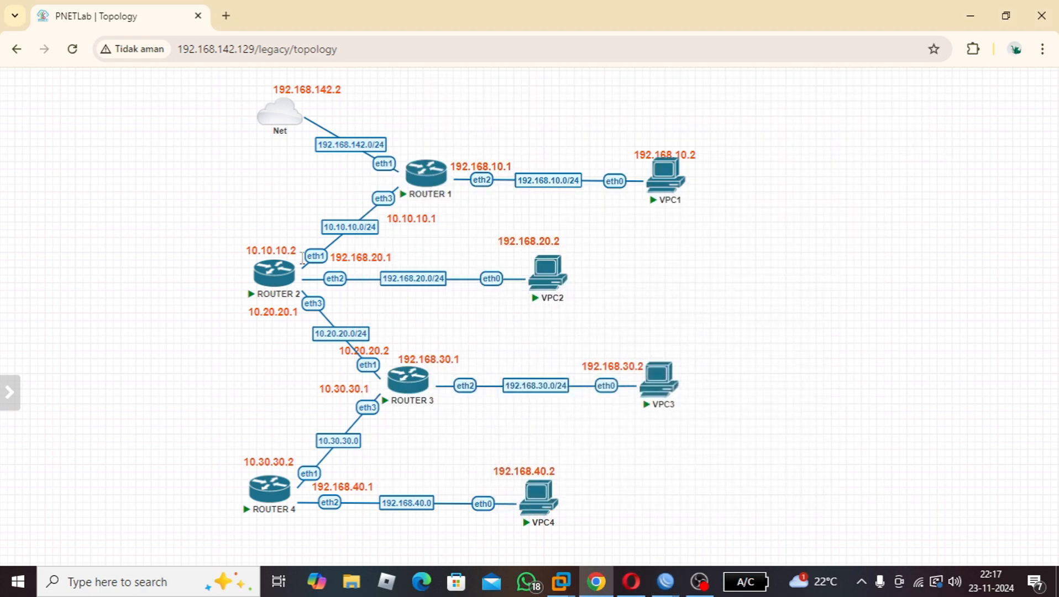
{"action": "mouse_move", "coordinate": [666, 582]}
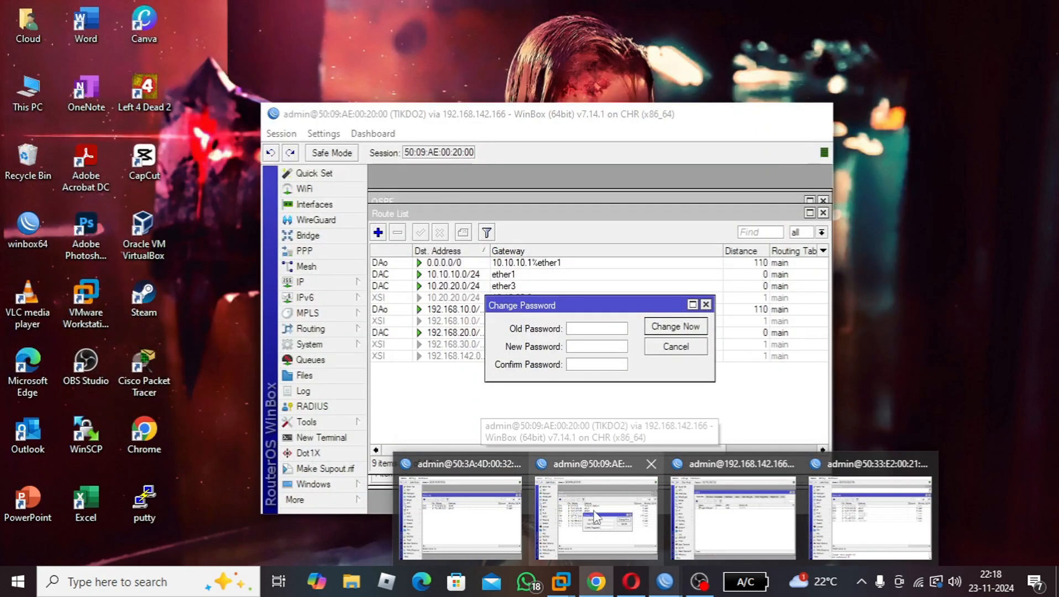
{"action": "left_click", "coordinate": [596, 517]}
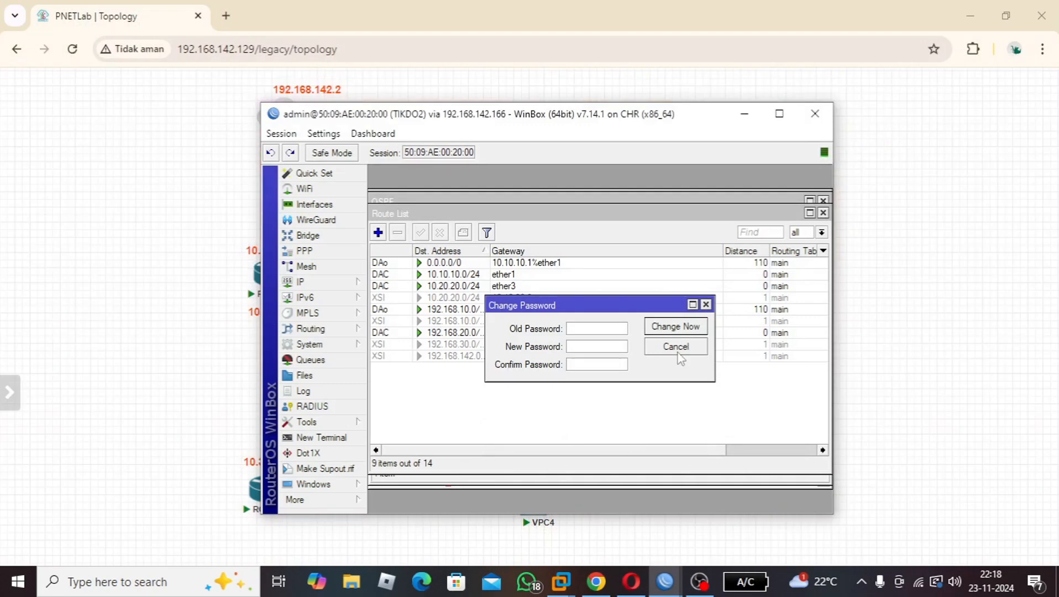
{"action": "left_click", "coordinate": [676, 347]}
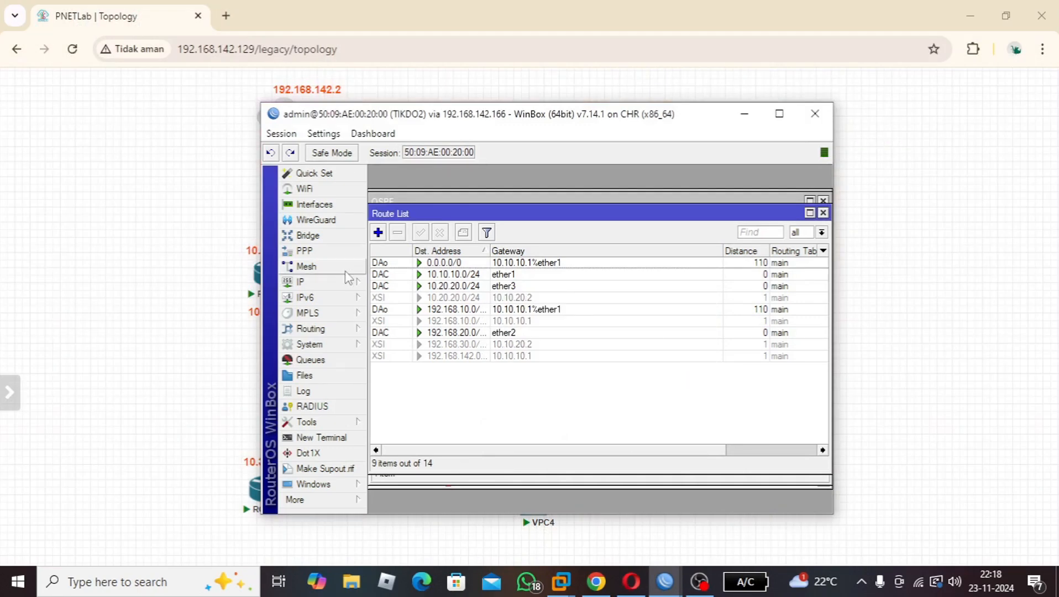
- Open the OSPF settings on TIKDO2 and examine its instances and active OSPF interfaces
{"action": "mouse_move", "coordinate": [326, 330]}
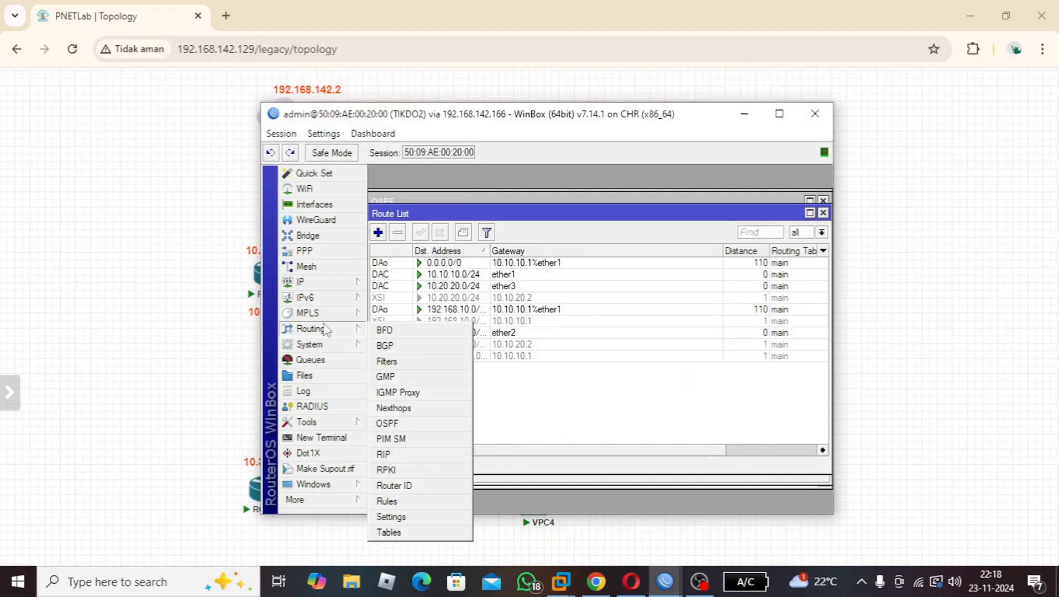
{"action": "left_click", "coordinate": [387, 424]}
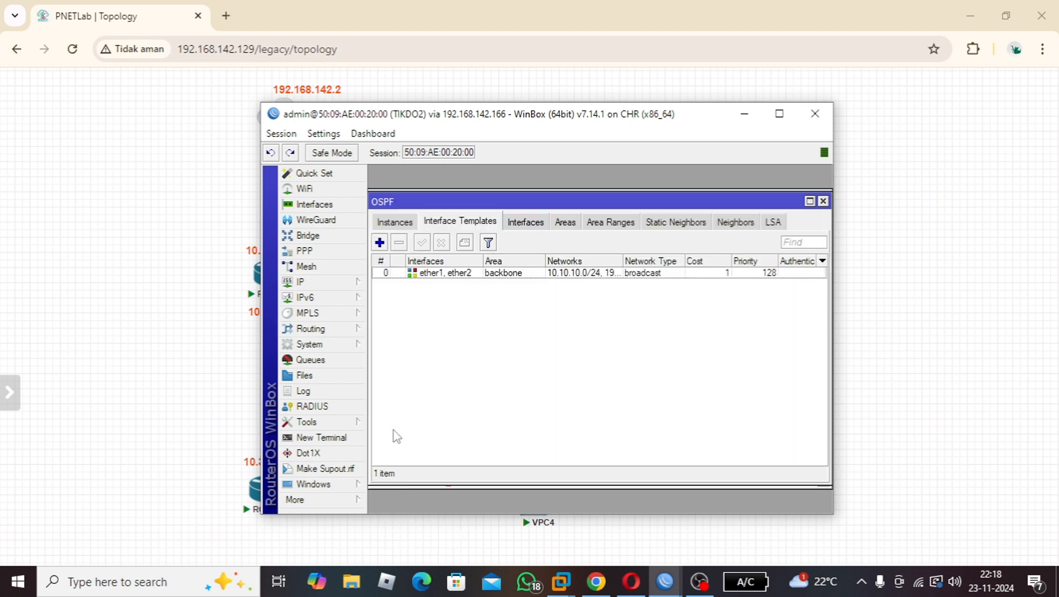
{"action": "left_click", "coordinate": [415, 227]}
{"action": "left_click", "coordinate": [507, 218]}
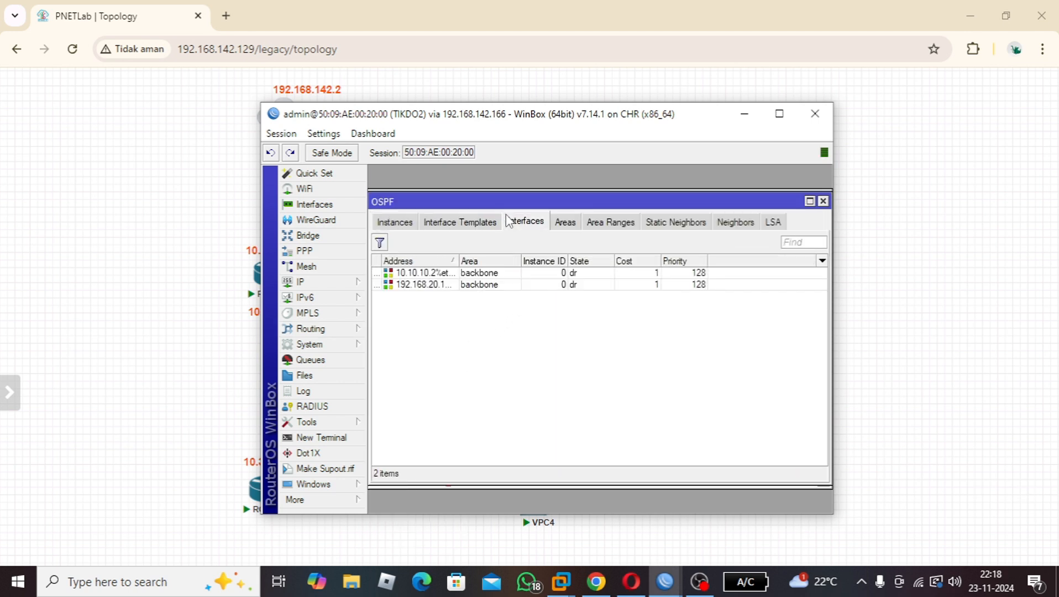
- Review TIKDO2's OSPF areas and the settings of its OSPF instance
{"action": "left_click", "coordinate": [556, 222]}
{"action": "left_click", "coordinate": [395, 224]}
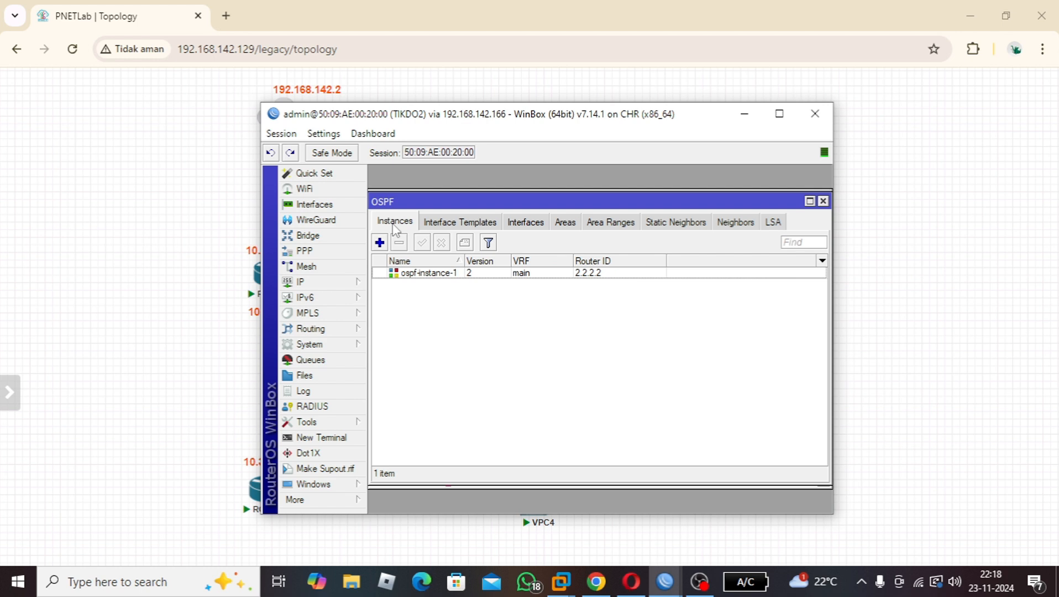
{"action": "double_click", "coordinate": [427, 275]}
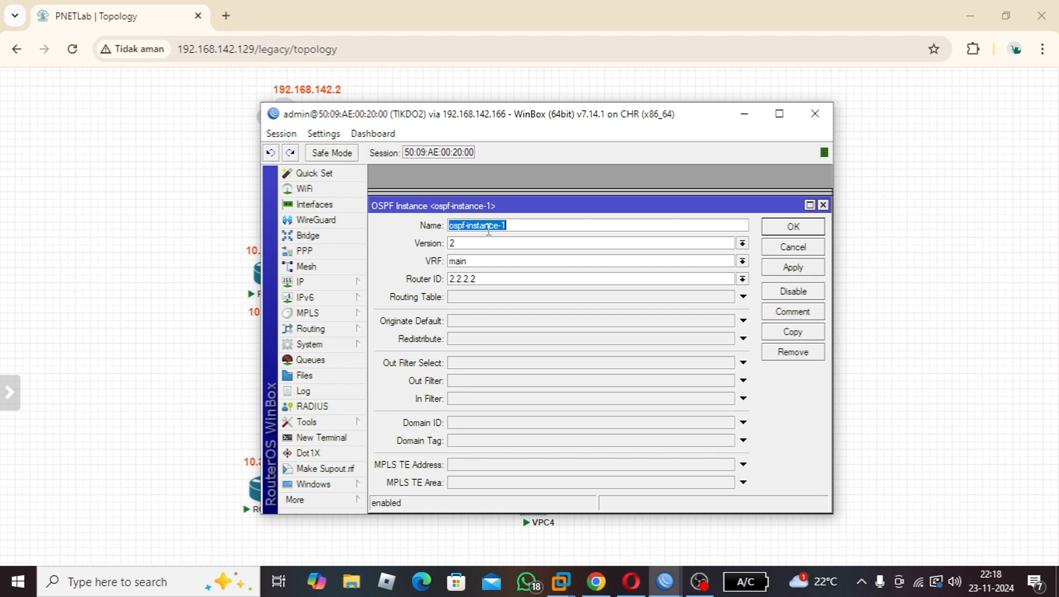
{"action": "left_click", "coordinate": [782, 231]}
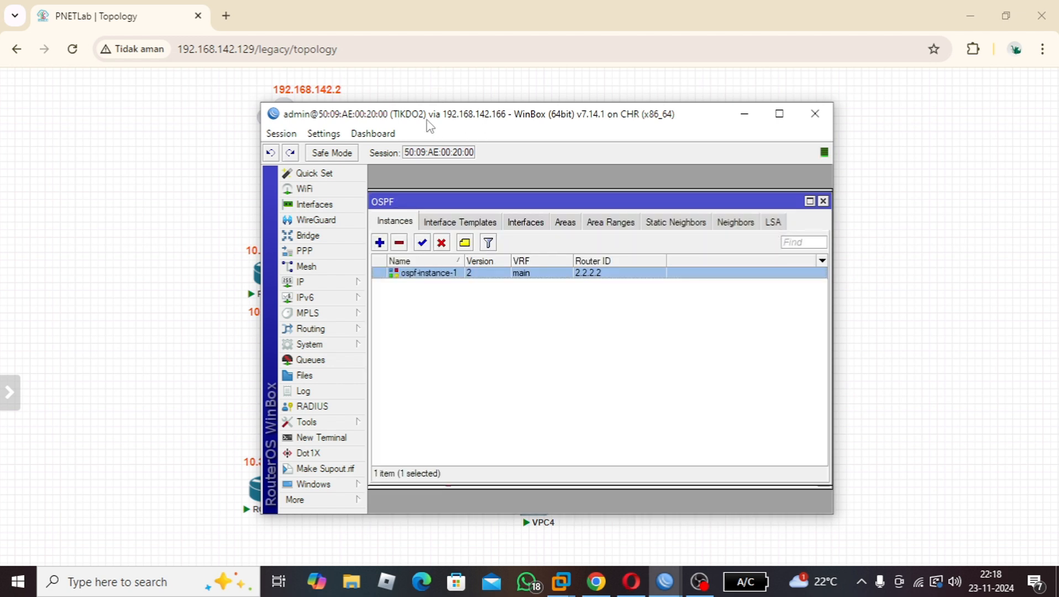
- Open TIKDO2's existing OSPF interface template and add ether3 as a third interface
{"action": "left_click", "coordinate": [461, 223]}
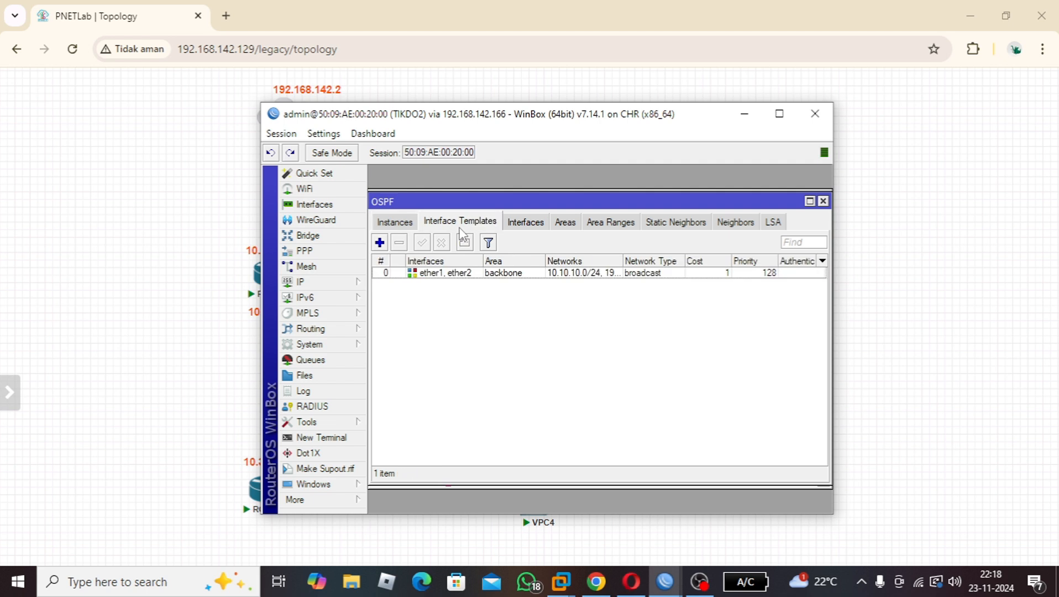
{"action": "double_click", "coordinate": [457, 274]}
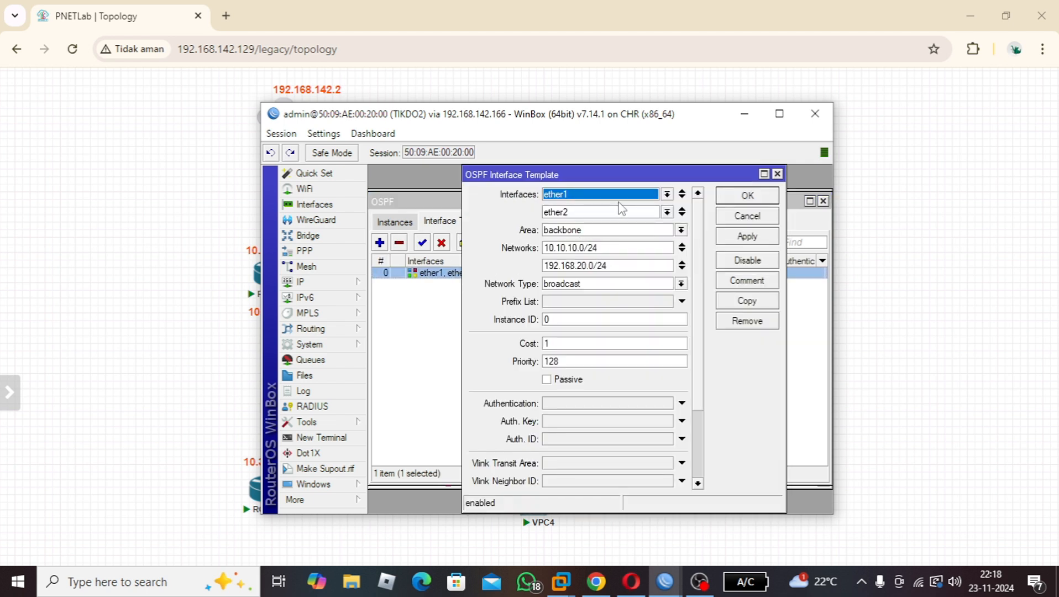
{"action": "left_click_drag", "start_coordinate": [566, 131], "coordinate": [739, 148]}
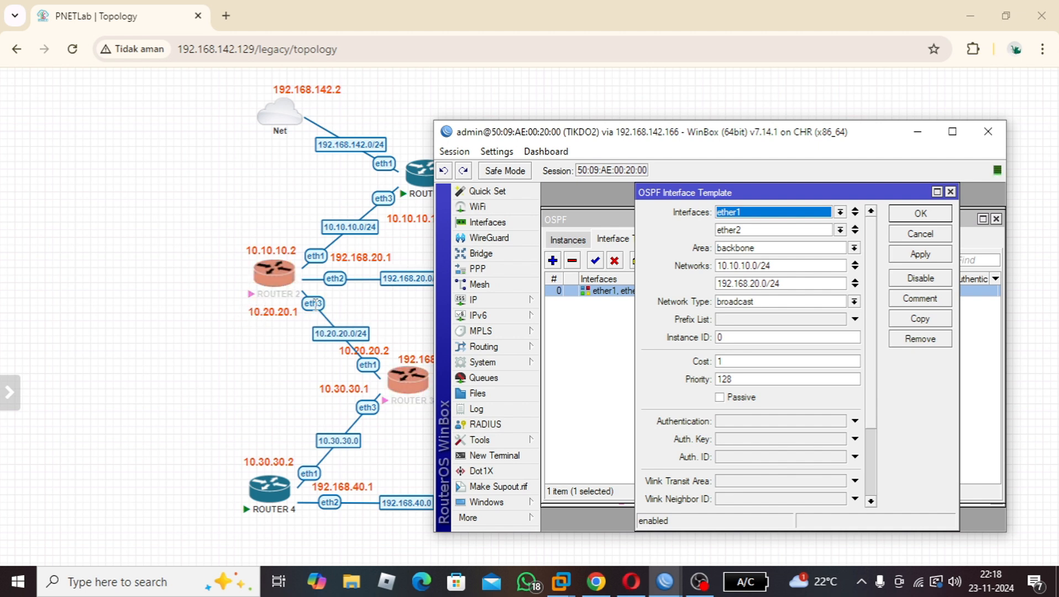
{"action": "left_click", "coordinate": [855, 233]}
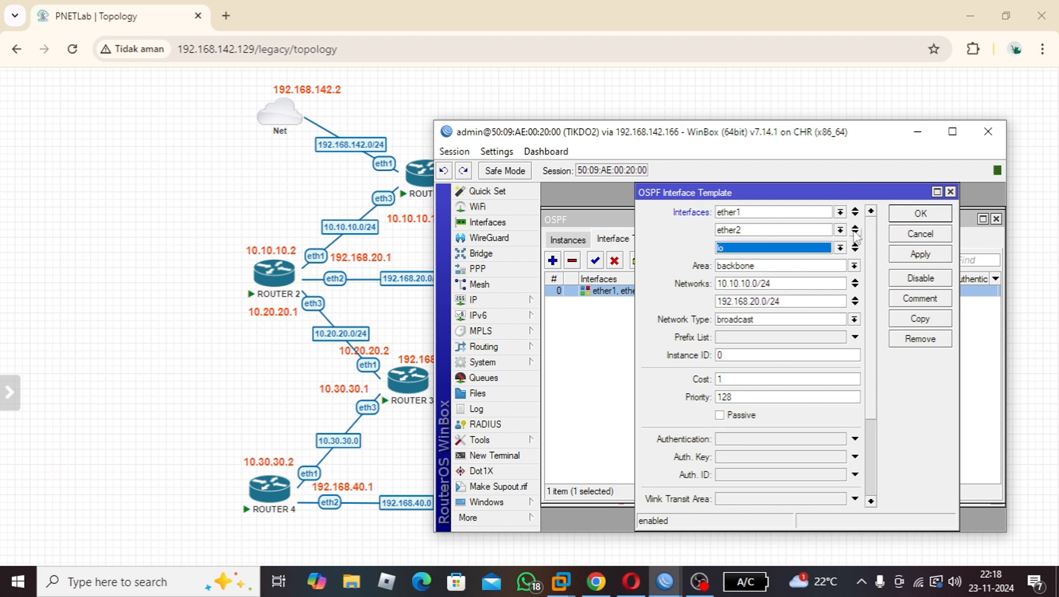
{"action": "left_click", "coordinate": [839, 247]}
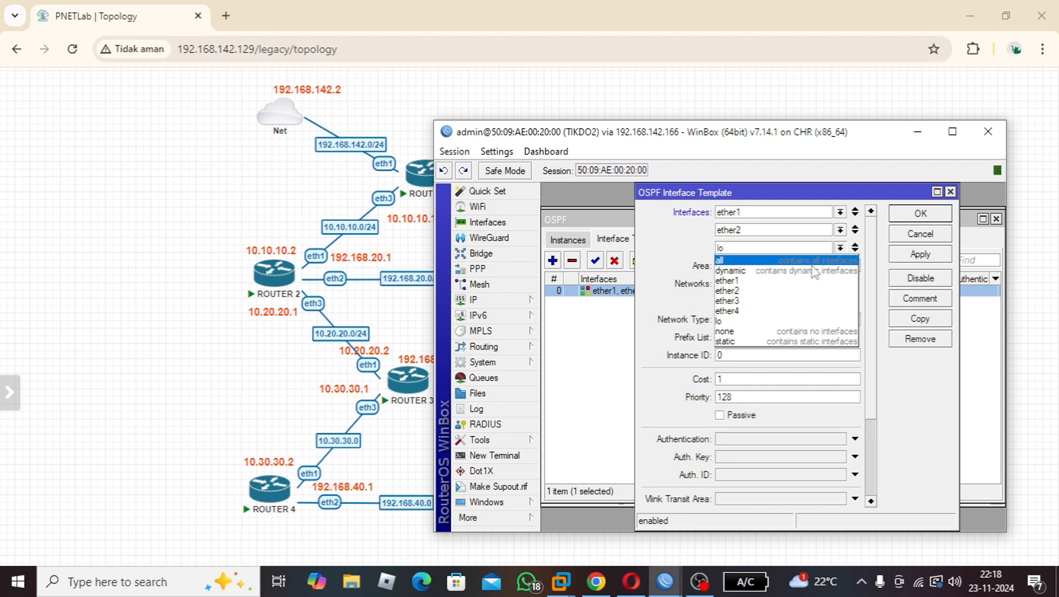
{"action": "left_click", "coordinate": [777, 300]}
- Add the network 10.20.20.0/24 to the interface template and save it
{"action": "left_click", "coordinate": [855, 304]}
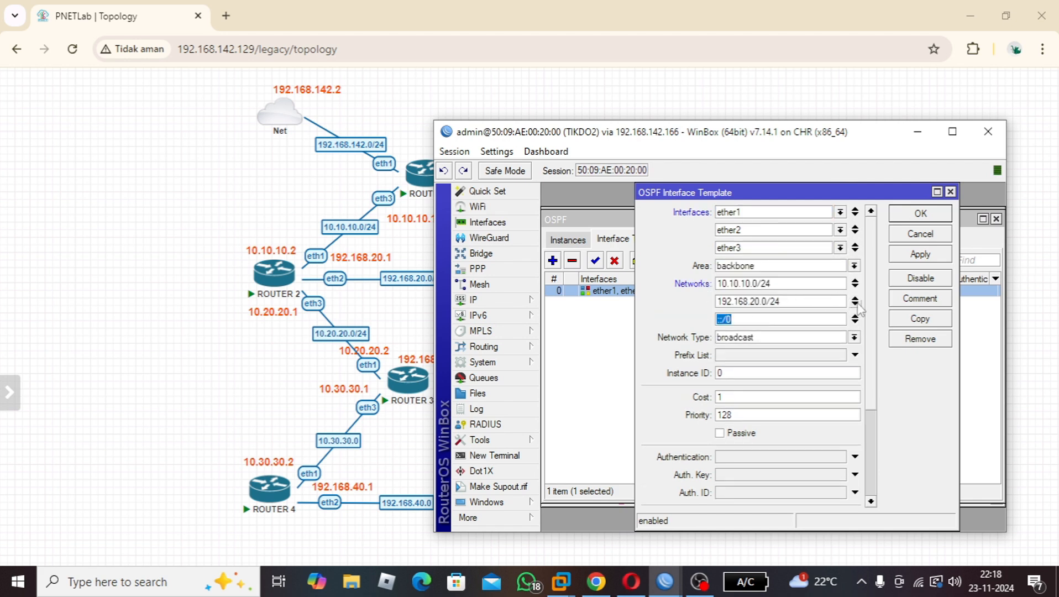
{"action": "key", "text": "BackSpace"}
{"action": "type", "text": "10.20.20.0/24"}
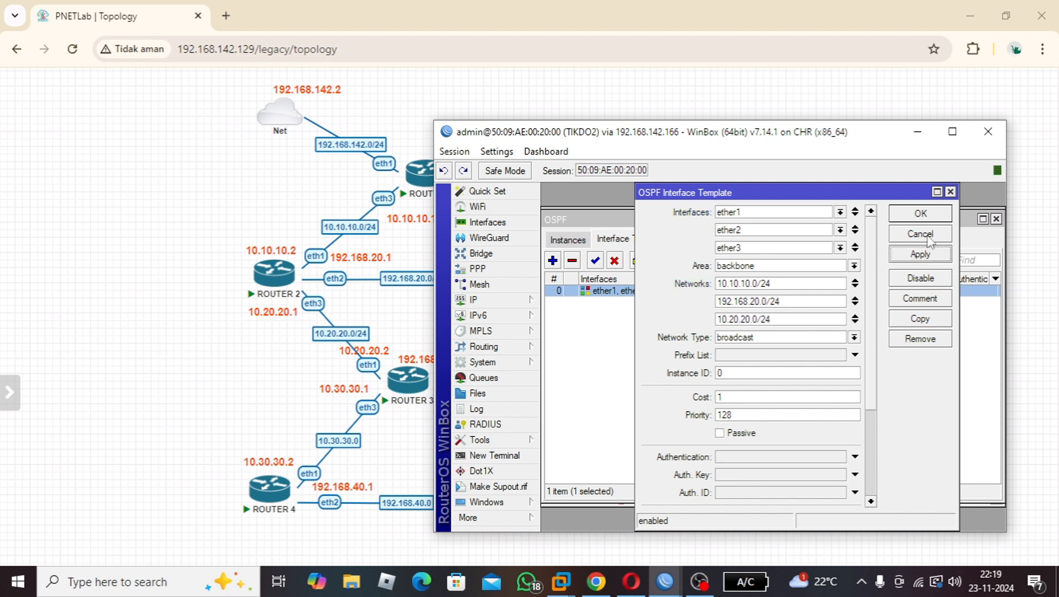
{"action": "left_click", "coordinate": [918, 217]}
- Review TIKDO2's OSPF instances, interface templates and active interfaces, comparing them with the lab topology
{"action": "left_click", "coordinate": [576, 243]}
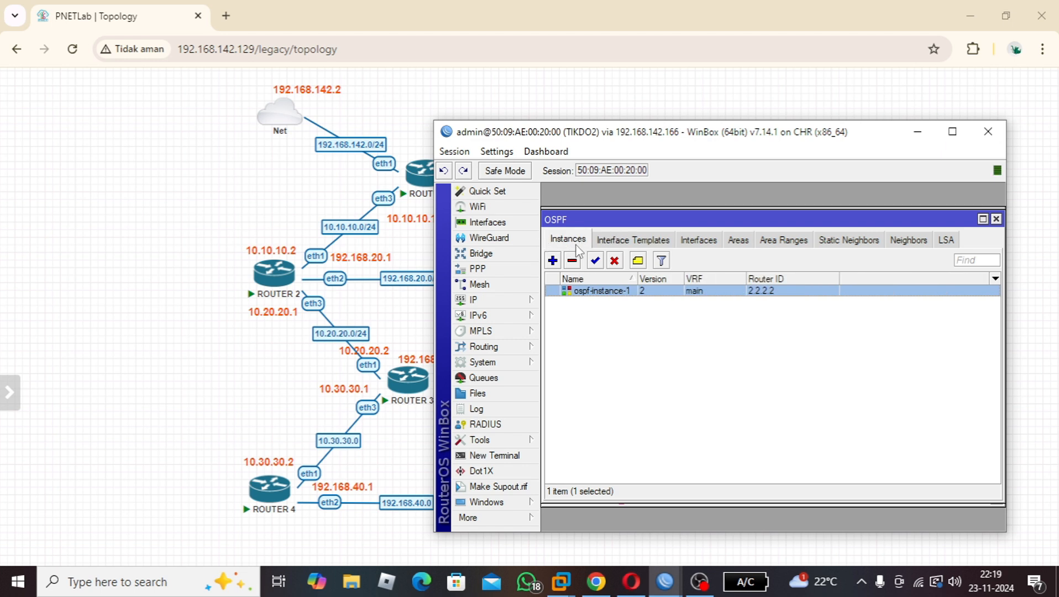
{"action": "left_click", "coordinate": [623, 243]}
{"action": "left_click", "coordinate": [699, 239]}
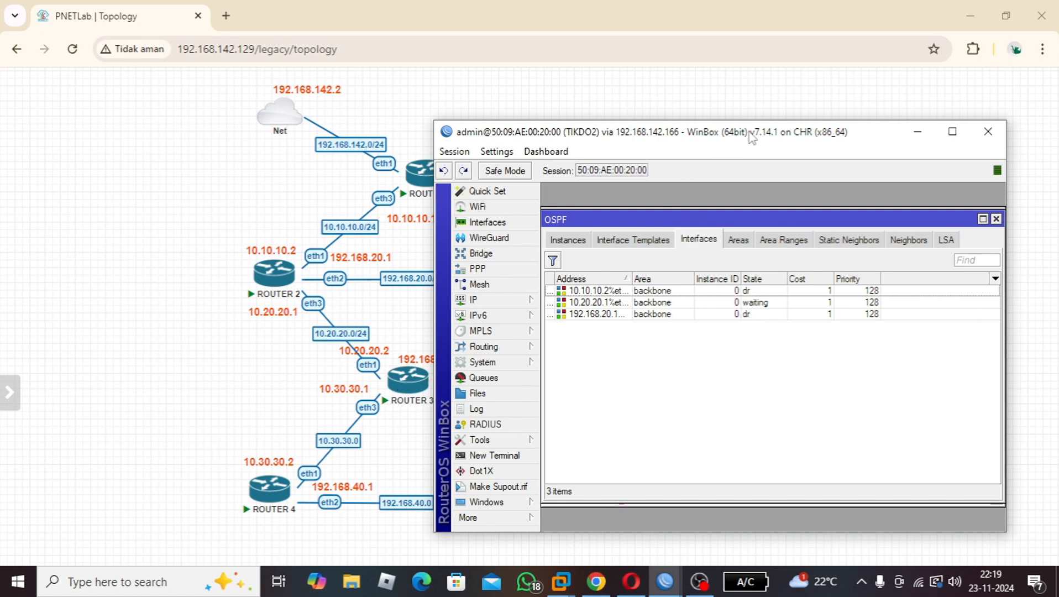
{"action": "left_click_drag", "start_coordinate": [752, 136], "coordinate": [796, 93]}
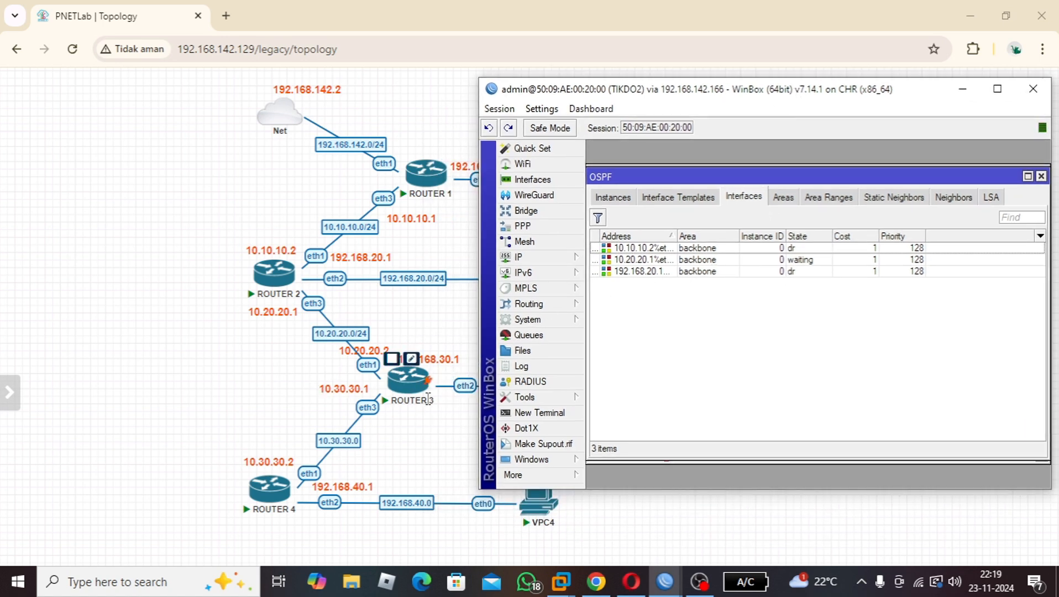
{"action": "left_click_drag", "start_coordinate": [900, 105], "coordinate": [714, 142]}
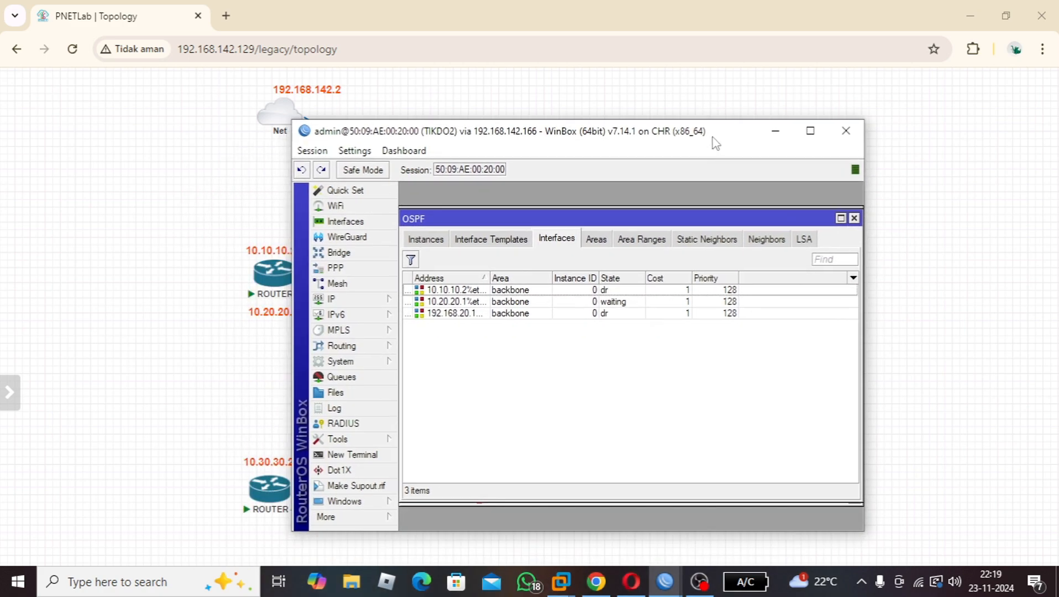
- Minimize the TIKDO2 session, switch to the TIKDO3 WinBox session and move it clear of the router links
{"action": "left_click", "coordinate": [774, 127]}
{"action": "mouse_move", "coordinate": [665, 580]}
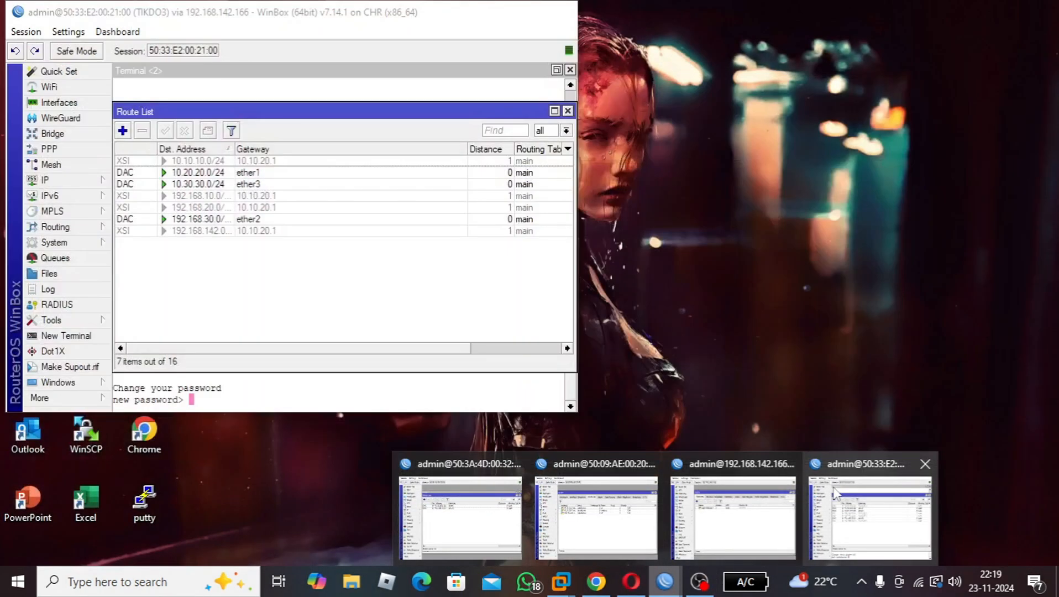
{"action": "left_click", "coordinate": [836, 492]}
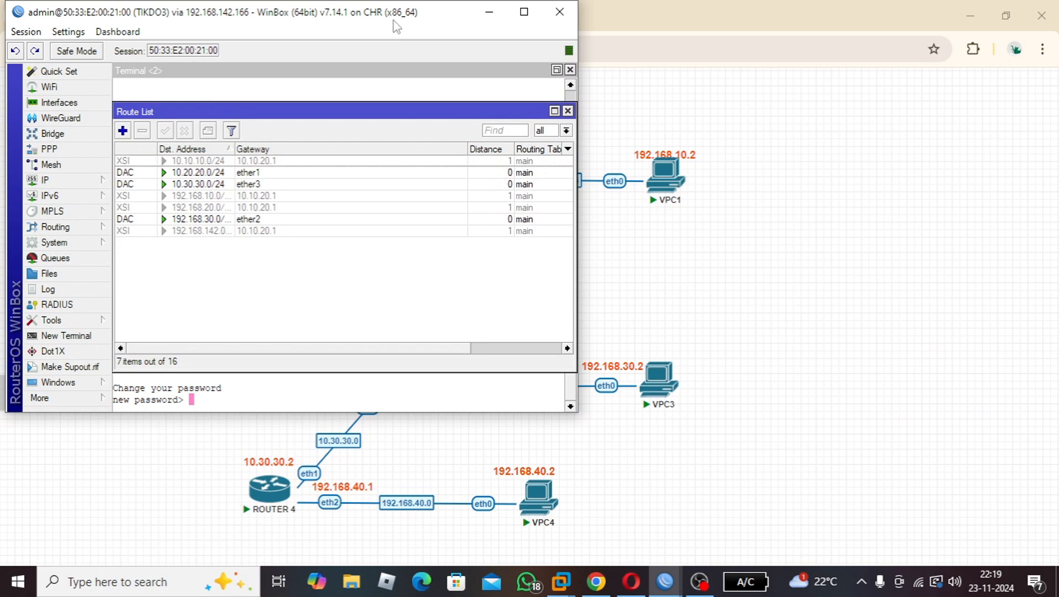
{"action": "left_click_drag", "start_coordinate": [412, 19], "coordinate": [807, 78]}
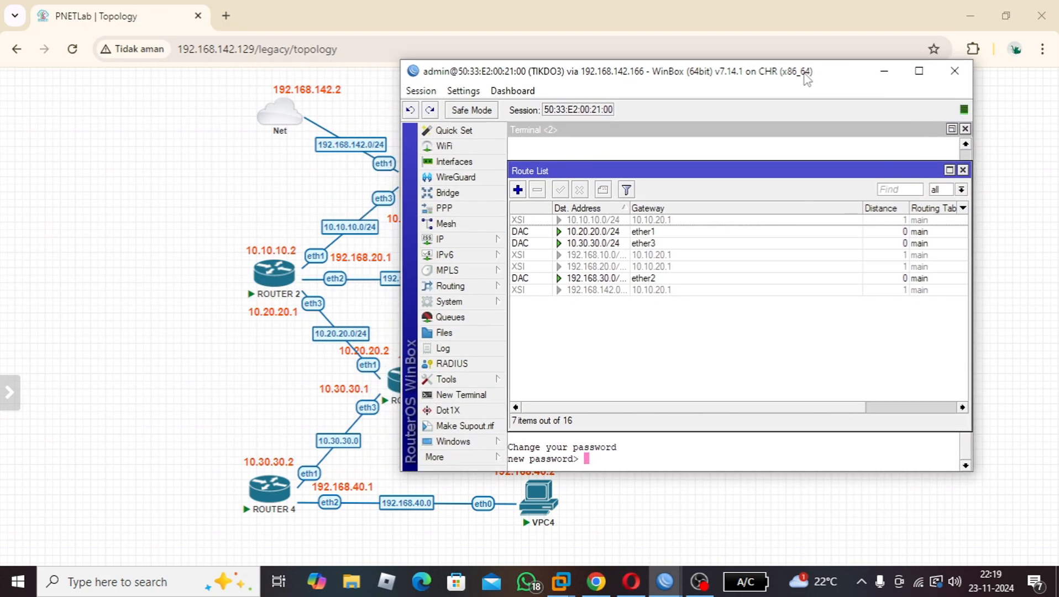
- Create the OSPF instance ospf-instance-1 on TIKDO3 with router ID 3.3.3.3
{"action": "left_click", "coordinate": [466, 289]}
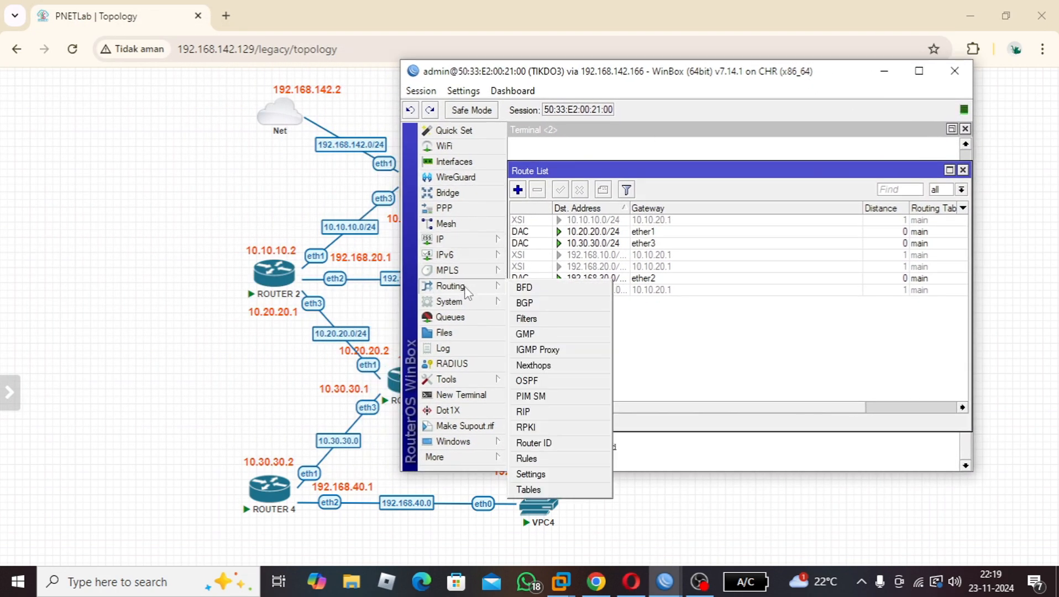
{"action": "left_click", "coordinate": [560, 381]}
{"action": "left_click", "coordinate": [519, 199]}
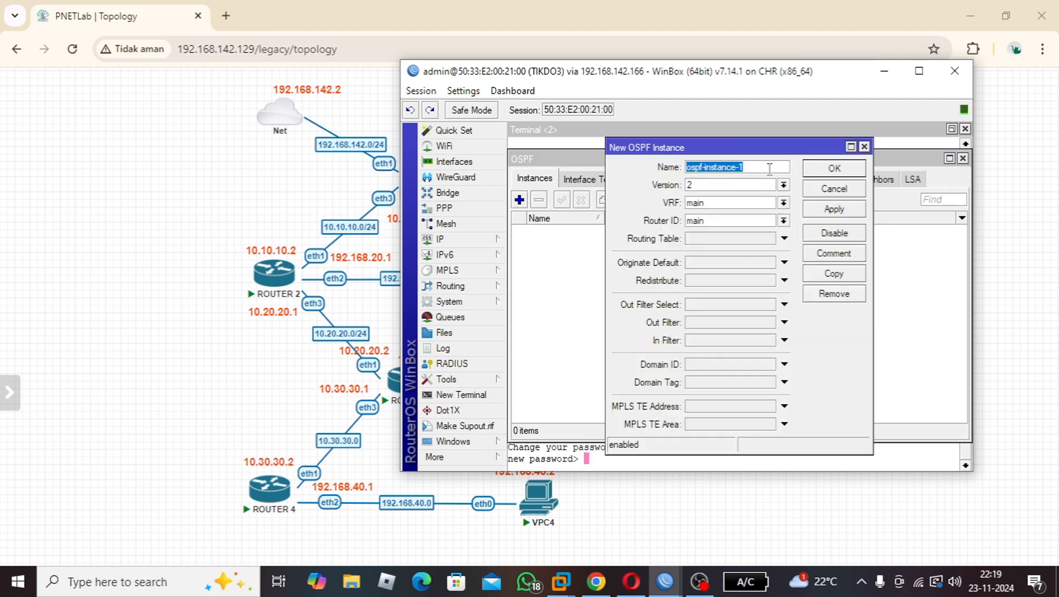
{"action": "left_click", "coordinate": [783, 221]}
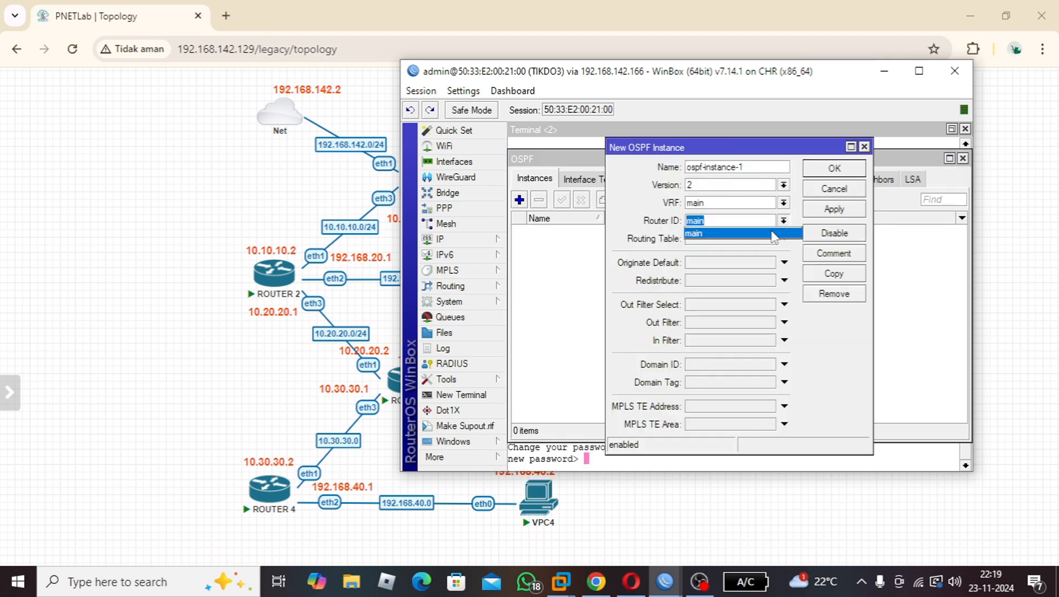
{"action": "key", "text": "BackSpace"}
{"action": "left_click", "coordinate": [773, 240]}
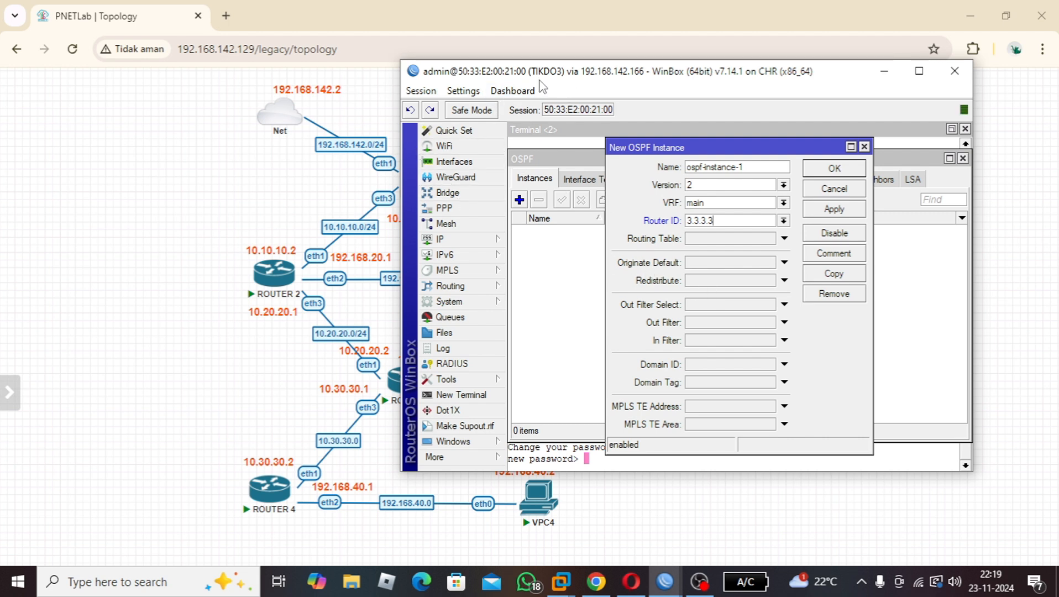
{"action": "left_click_drag", "start_coordinate": [540, 80], "coordinate": [520, 90]}
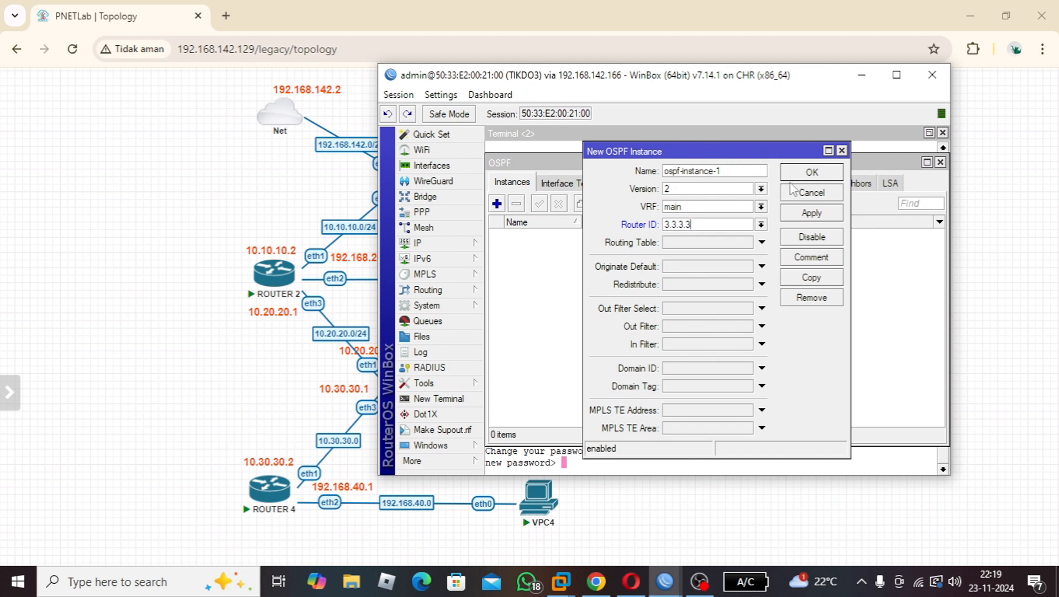
{"action": "left_click", "coordinate": [811, 172]}
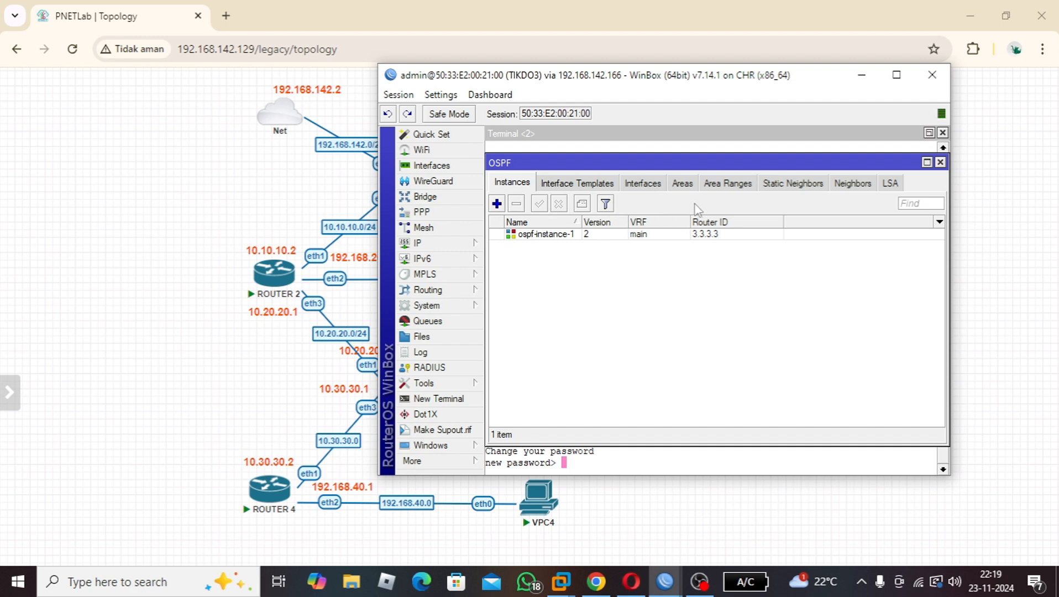
- Add an OSPF area named backbone for ospf-instance-1 with area ID 0.0.0.0
{"action": "left_click", "coordinate": [681, 184]}
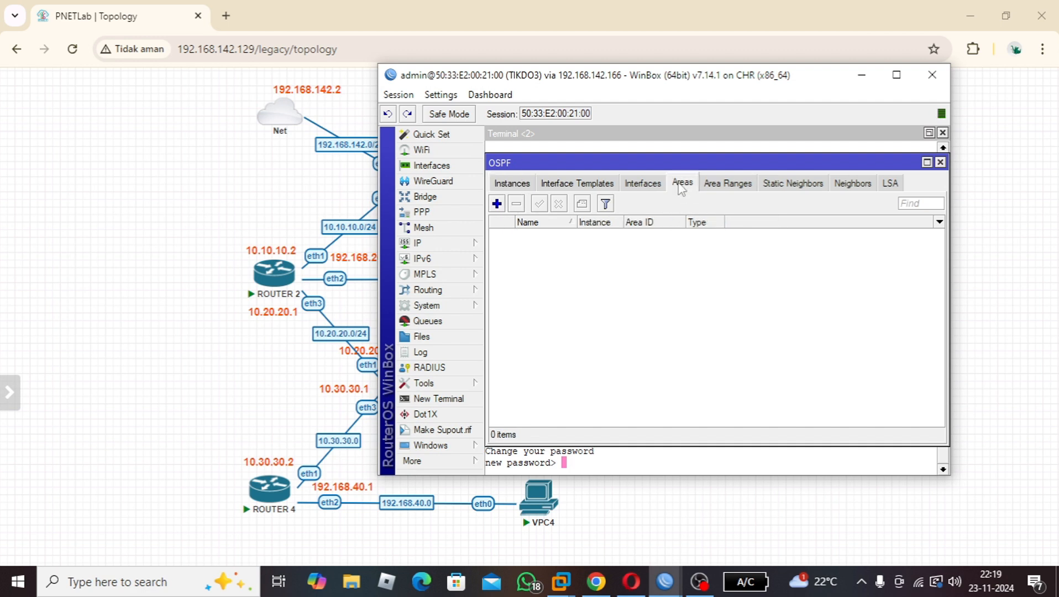
{"action": "left_click", "coordinate": [496, 204]}
{"action": "key", "text": "BackSpace"}
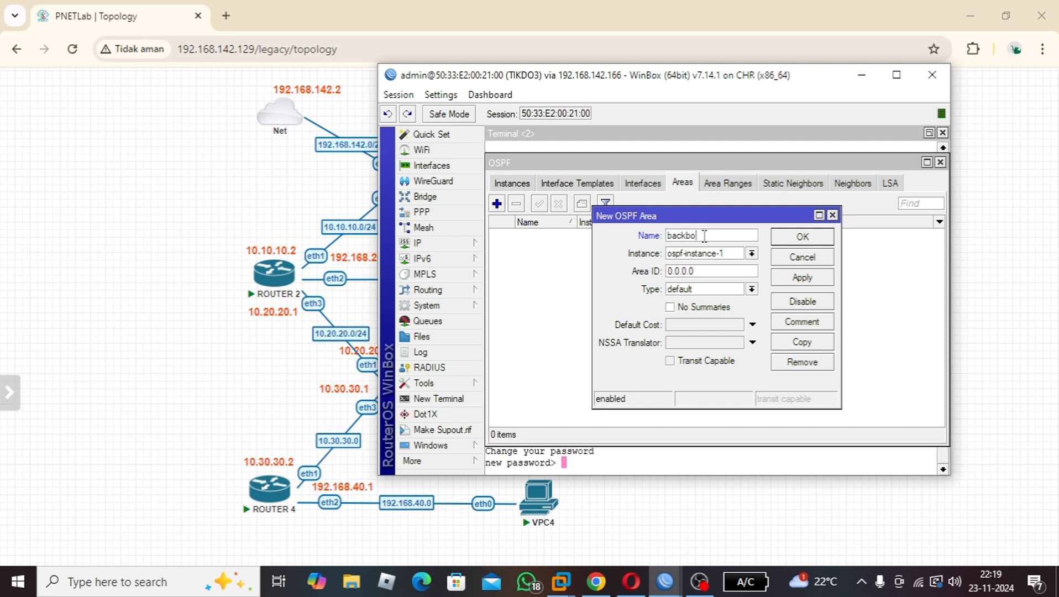
{"action": "left_click", "coordinate": [802, 236]}
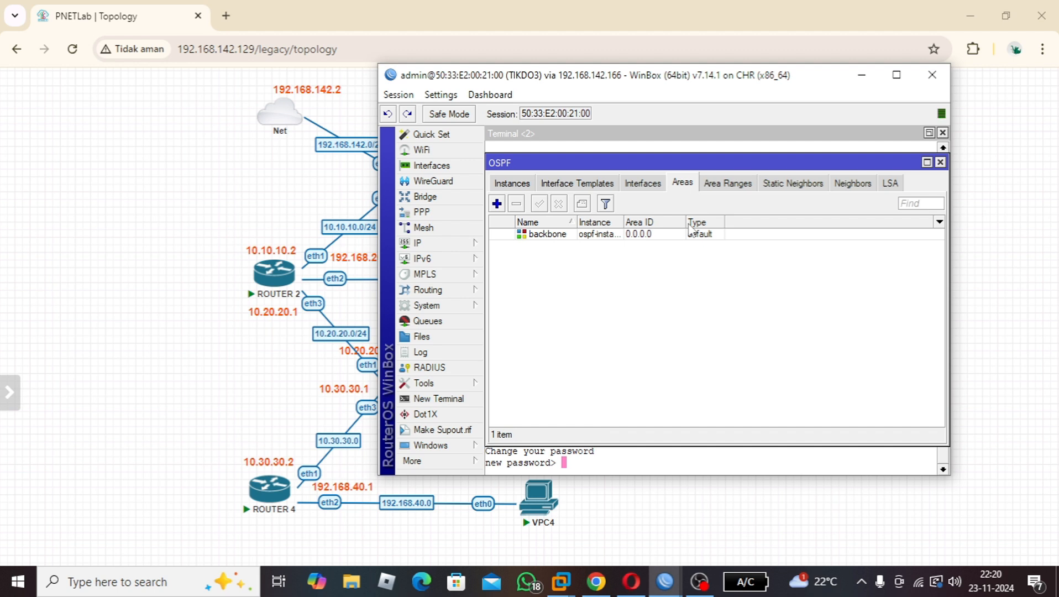
- Start a new OSPF interface template for the backbone area with three interface entries, checking Router 3's links in the topology
{"action": "left_click", "coordinate": [575, 184]}
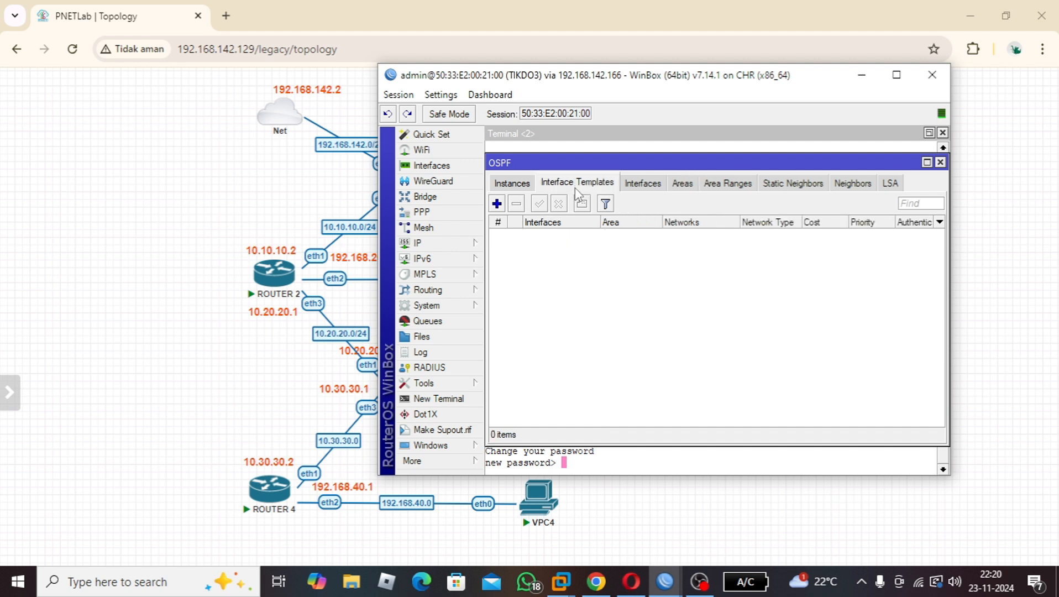
{"action": "left_click", "coordinate": [496, 203]}
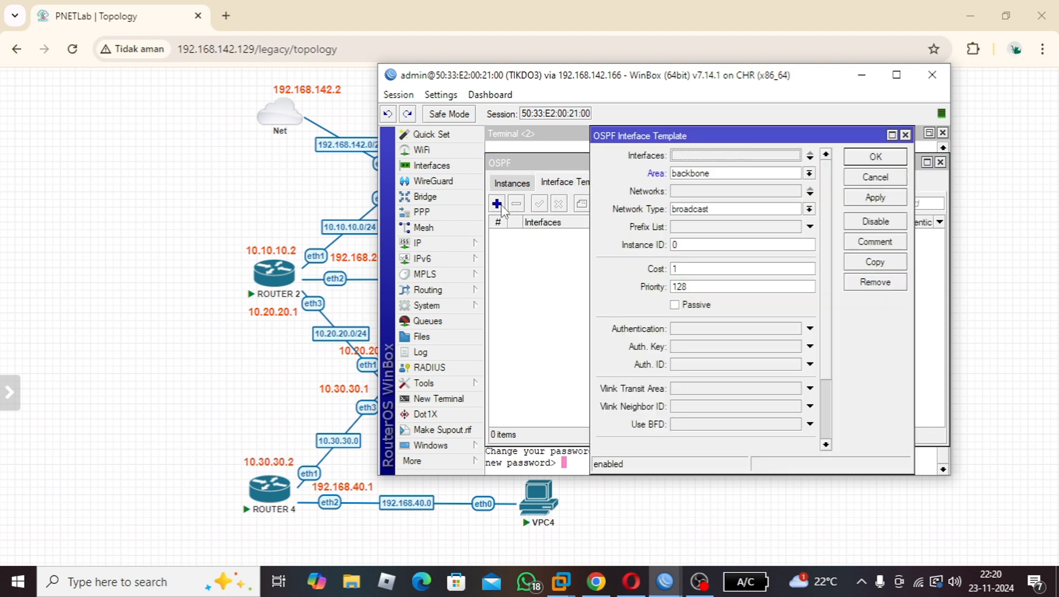
{"action": "left_click", "coordinate": [810, 158]}
{"action": "left_click", "coordinate": [809, 153]}
{"action": "left_click", "coordinate": [810, 159]}
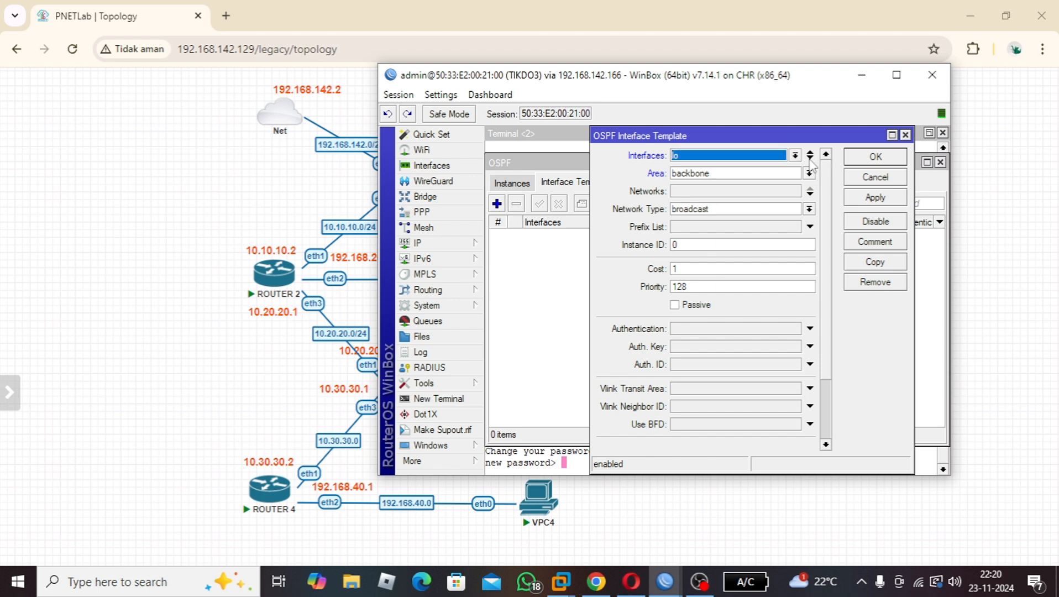
{"action": "left_click", "coordinate": [809, 159]}
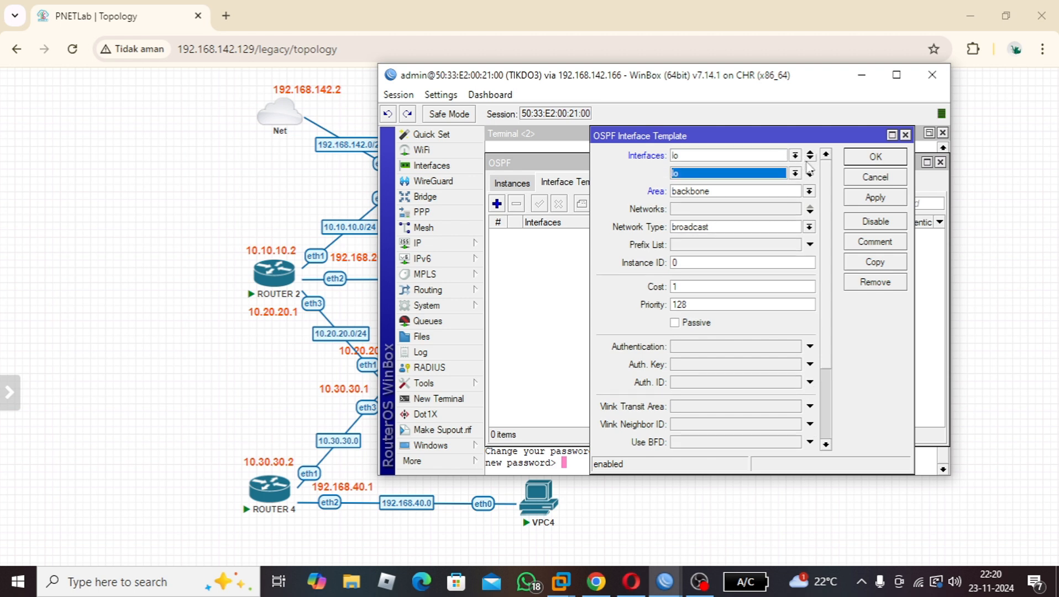
{"action": "left_click", "coordinate": [810, 174]}
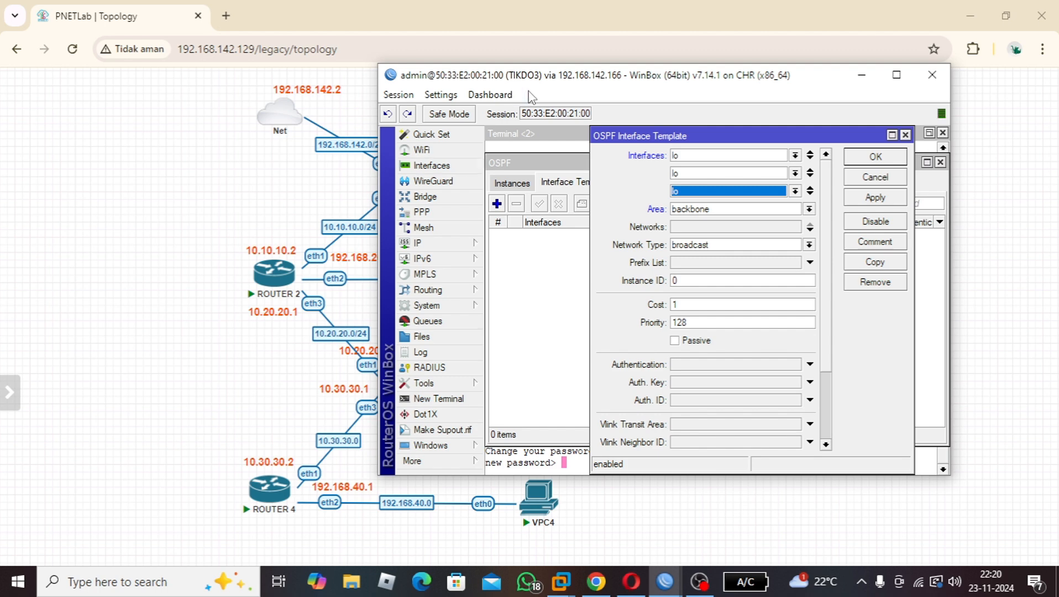
{"action": "left_click_drag", "start_coordinate": [531, 76], "coordinate": [613, 78]}
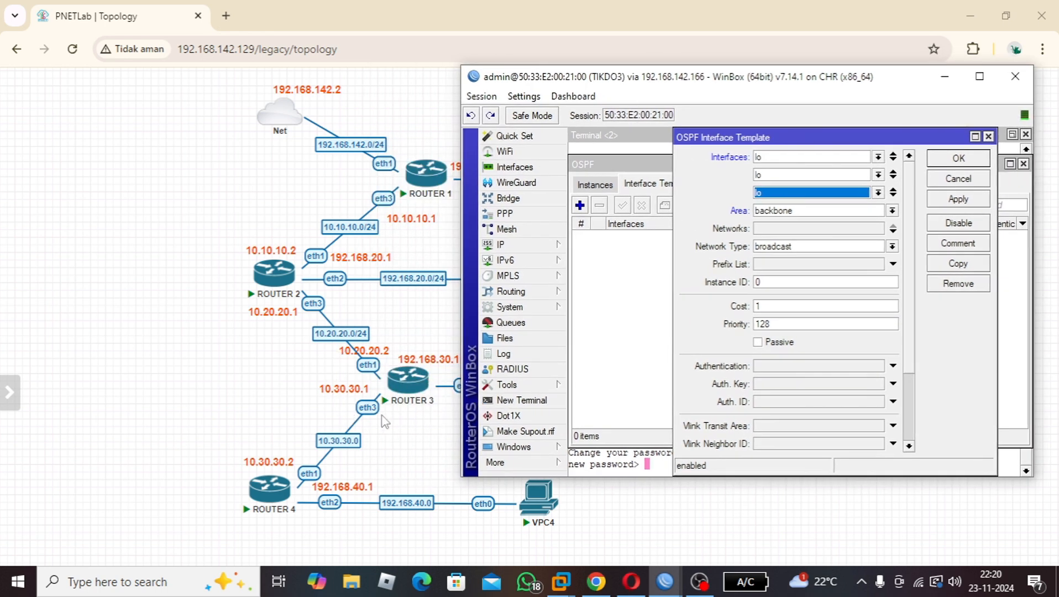
{"action": "left_click_drag", "start_coordinate": [802, 88], "coordinate": [633, 93]}
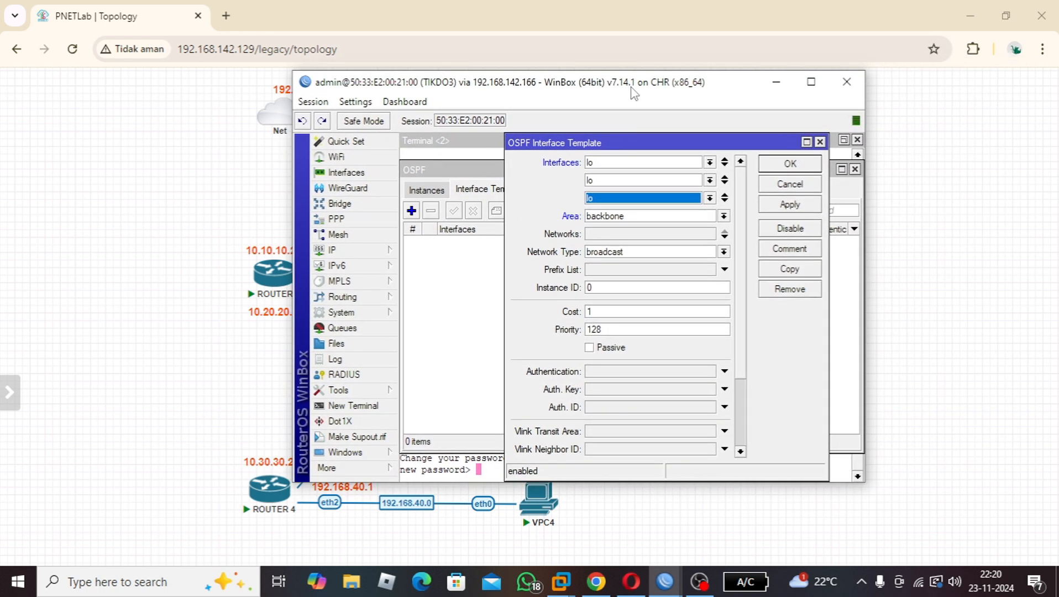
- Set the template's three interface entries to ether1, ether2 and ether3
{"action": "left_click", "coordinate": [710, 163]}
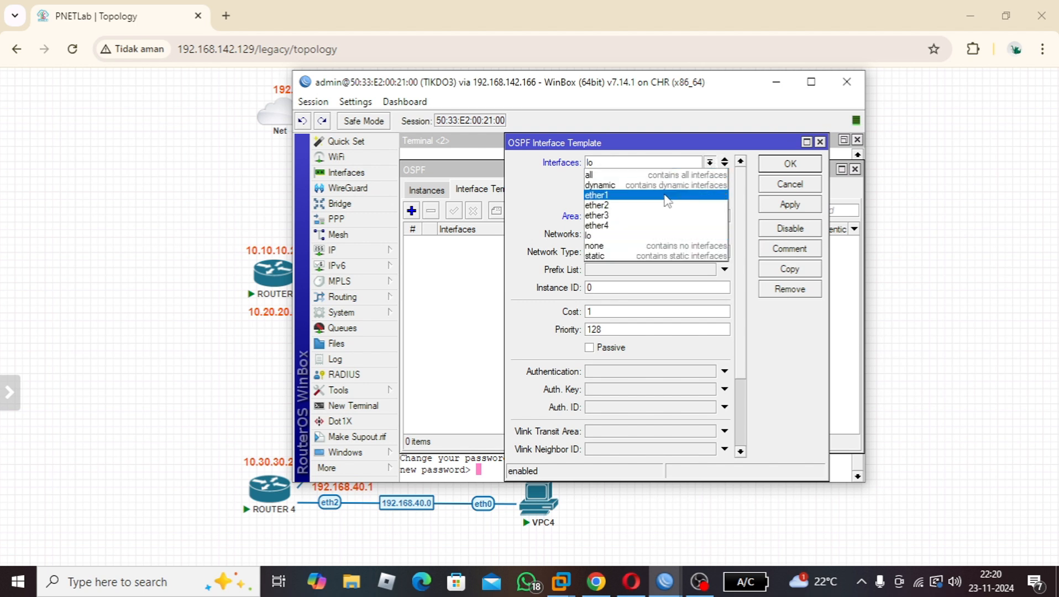
{"action": "left_click", "coordinate": [667, 201]}
{"action": "left_click", "coordinate": [710, 180]}
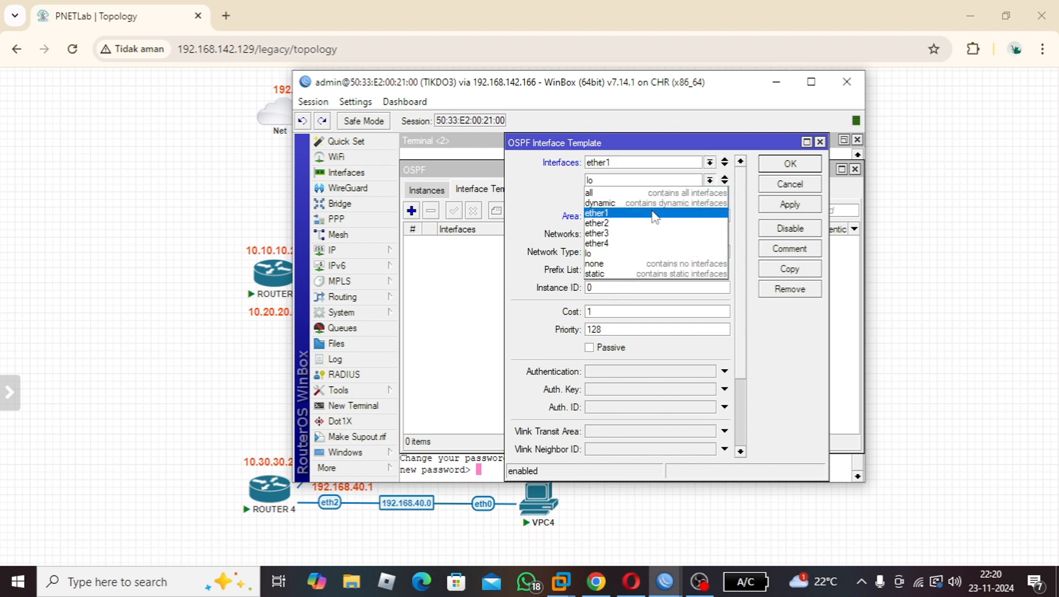
{"action": "left_click", "coordinate": [644, 232]}
{"action": "left_click", "coordinate": [709, 182]}
{"action": "left_click", "coordinate": [663, 223]}
{"action": "left_click", "coordinate": [710, 198]}
{"action": "left_click", "coordinate": [628, 251]}
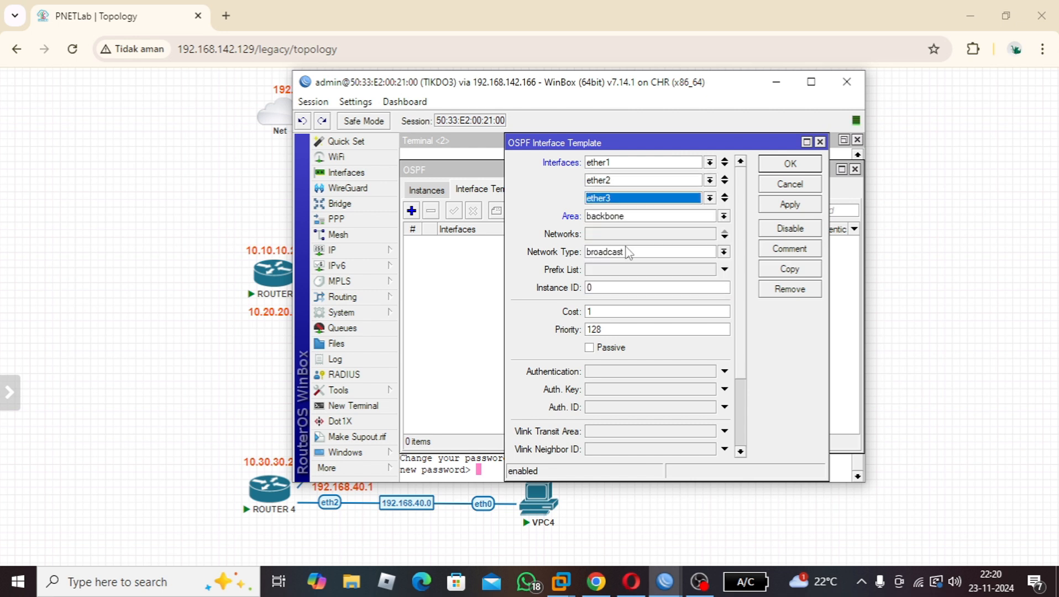
- Add three network entries to the interface template and set the first one to 10.20.20.0/24
{"action": "left_click", "coordinate": [725, 239]}
{"action": "left_click", "coordinate": [725, 238]}
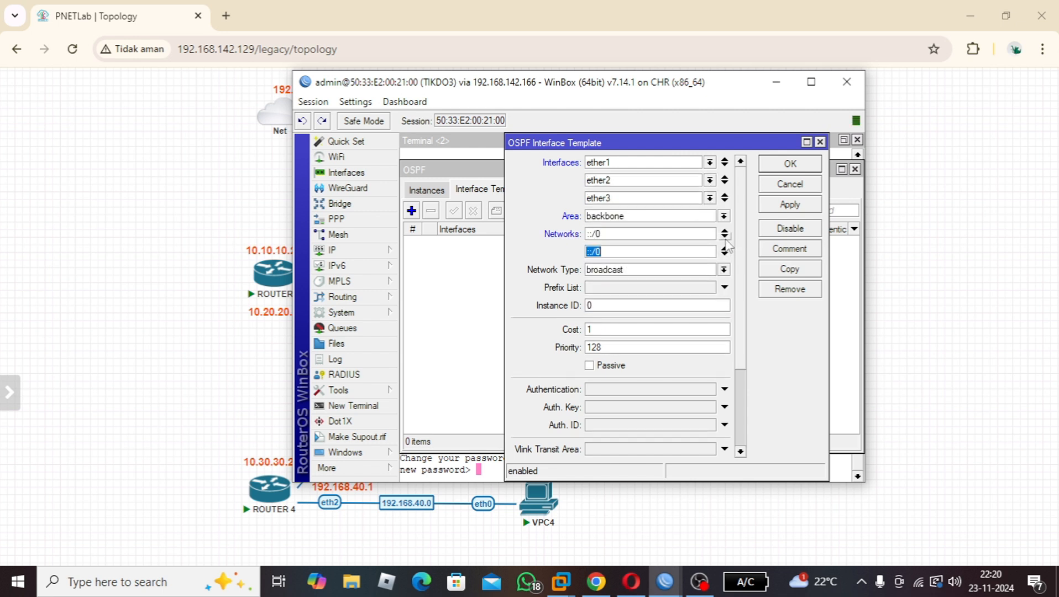
{"action": "left_click", "coordinate": [724, 255]}
{"action": "left_click", "coordinate": [671, 235]}
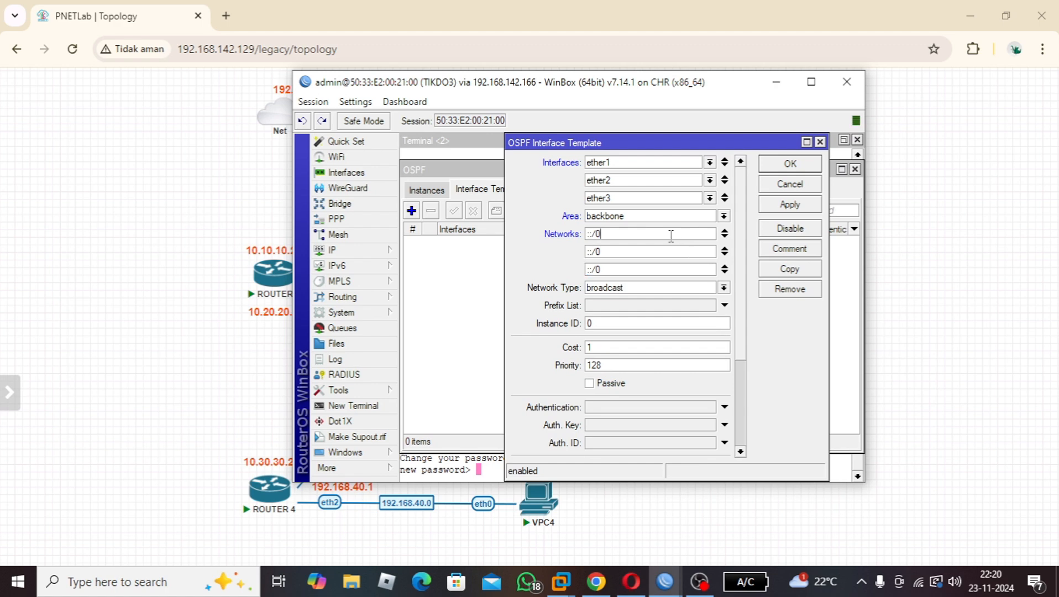
{"action": "key", "text": "BackSpace"}
{"action": "left_click_drag", "start_coordinate": [644, 90], "coordinate": [675, 119]}
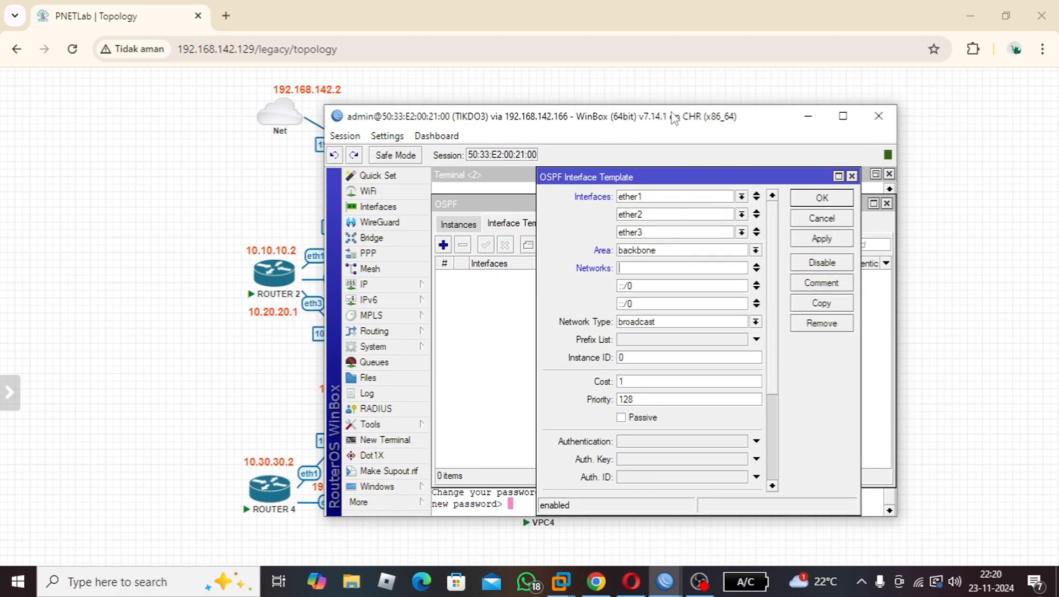
{"action": "type", "text": "10.20.20.0/24"}
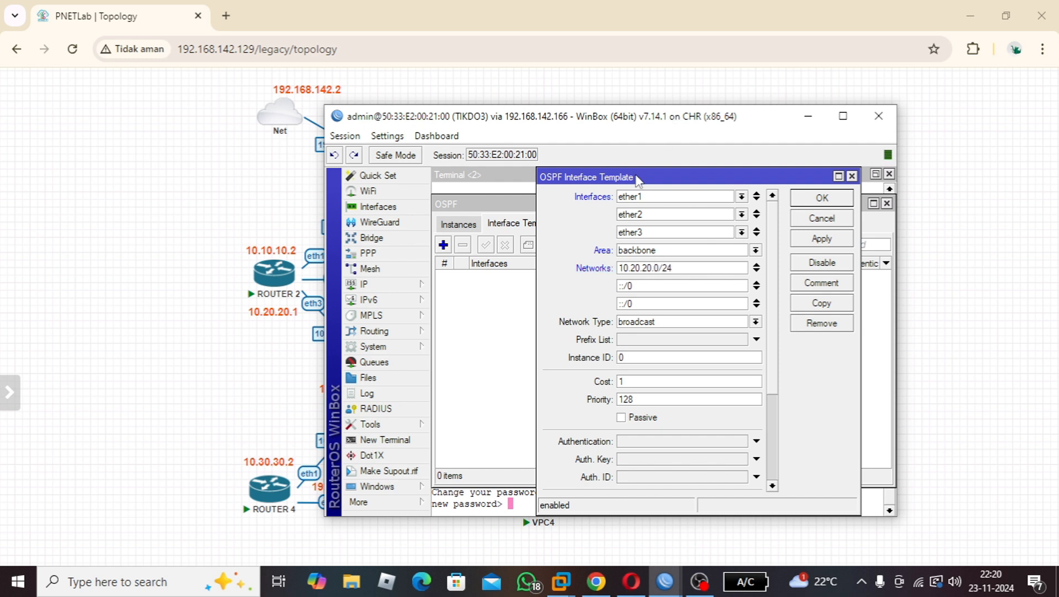
- Set the second network entry to 192.168.30.0/24 and the third to 10.30.30.0/24
{"action": "double_click", "coordinate": [643, 288]}
{"action": "type", "text": "192.168."}
{"action": "left_click_drag", "start_coordinate": [721, 130], "coordinate": [727, 96]}
{"action": "type", "text": "30.0/24"}
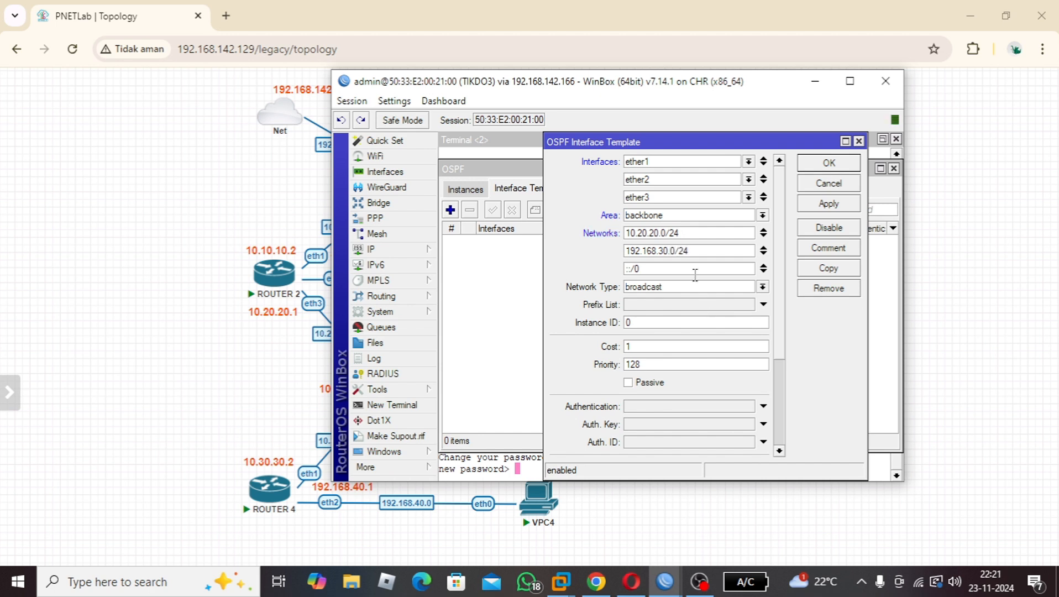
{"action": "key", "text": "BackSpace"}
{"action": "type", "text": "10.30.30.0/24"}
- Check the networks against Router 3's links in the topology and save the interface template
{"action": "left_click_drag", "start_coordinate": [691, 83], "coordinate": [831, 150]}
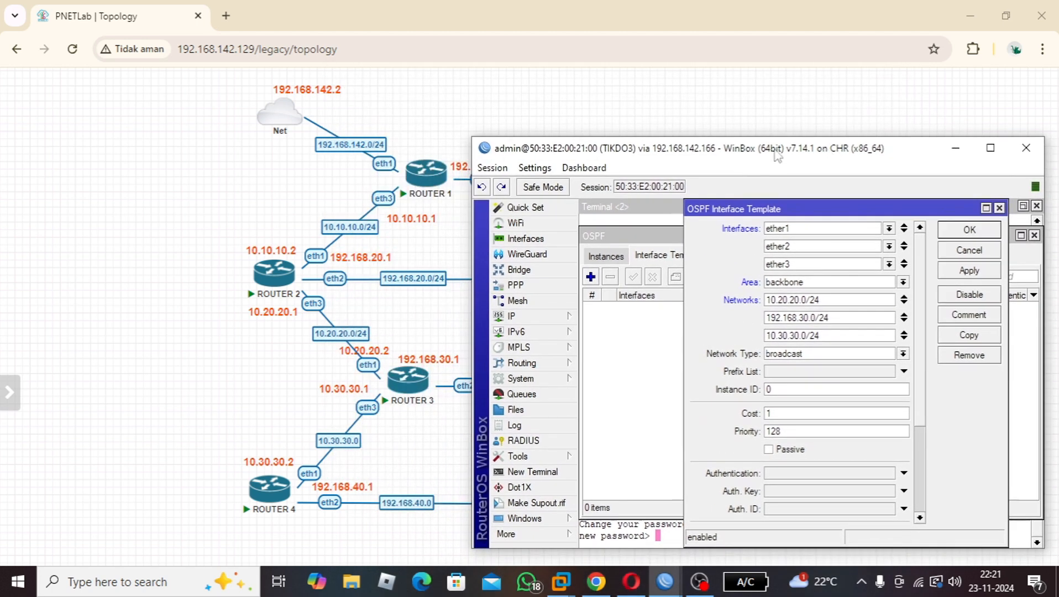
{"action": "left_click_drag", "start_coordinate": [829, 152], "coordinate": [666, 119]}
{"action": "left_click", "coordinate": [807, 237]}
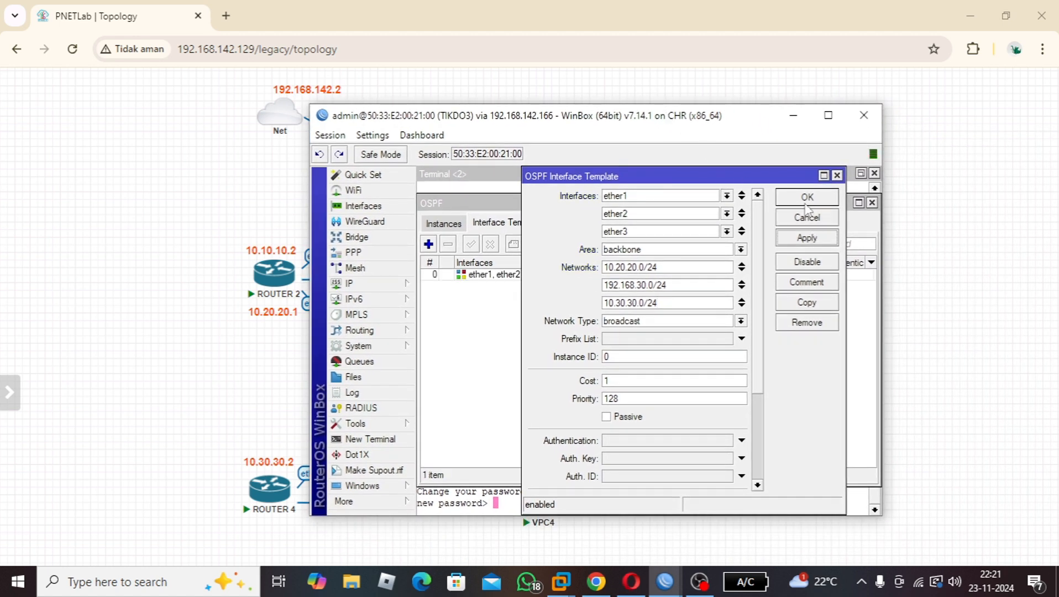
{"action": "left_click", "coordinate": [807, 198]}
- Review the saved interface template and check the OSPF interface states on TIKDO3
{"action": "left_click", "coordinate": [564, 276]}
{"action": "double_click", "coordinate": [565, 277]}
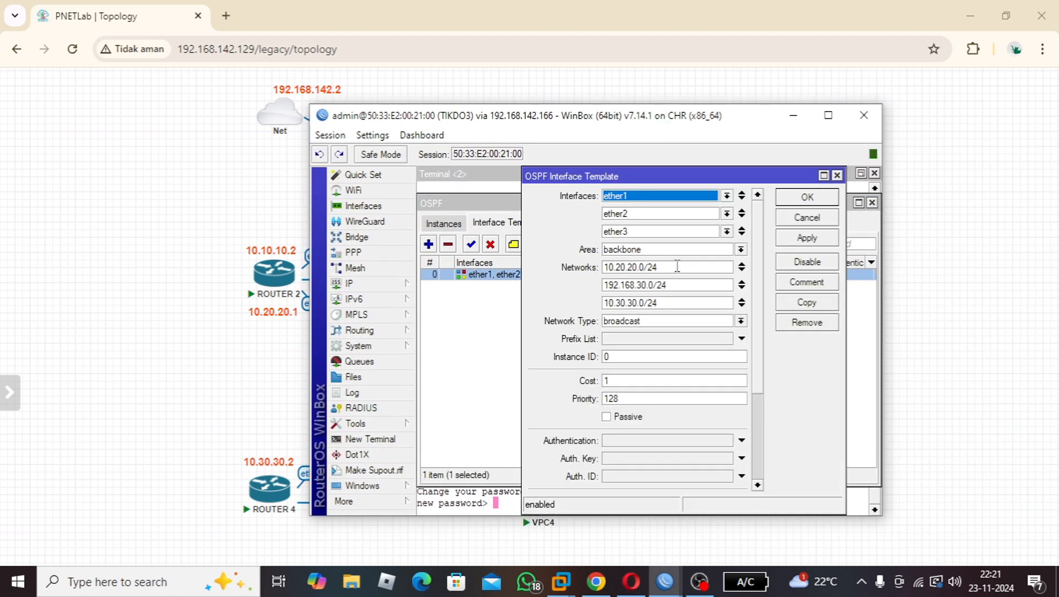
{"action": "left_click", "coordinate": [802, 200]}
{"action": "left_click", "coordinate": [574, 224]}
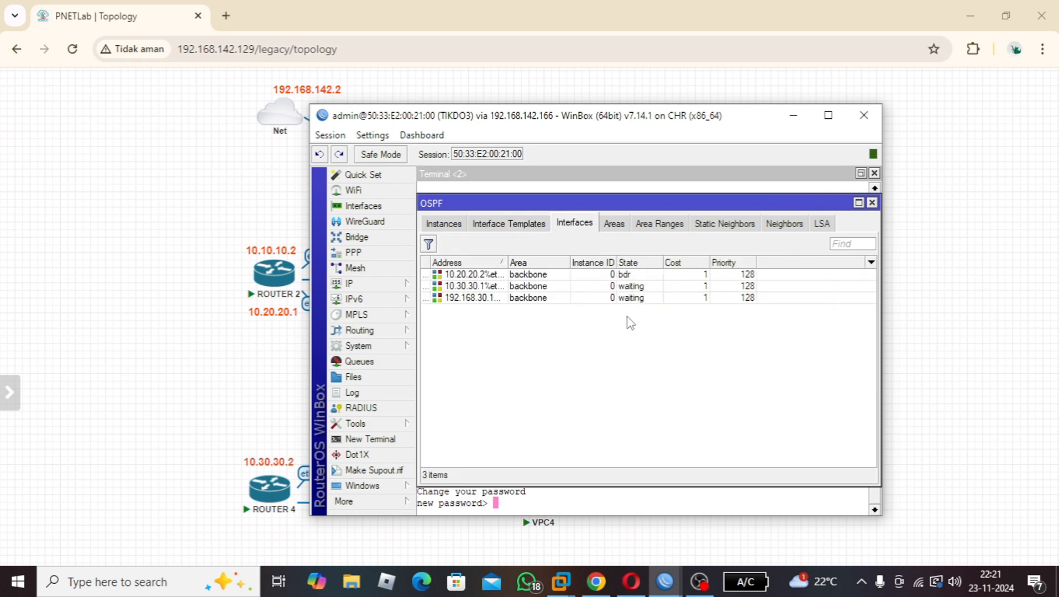
- Minimize the TIKDO3 session, check the OSPF interface states in the TIKDO2 session and minimize it as well
{"action": "left_click", "coordinate": [793, 115]}
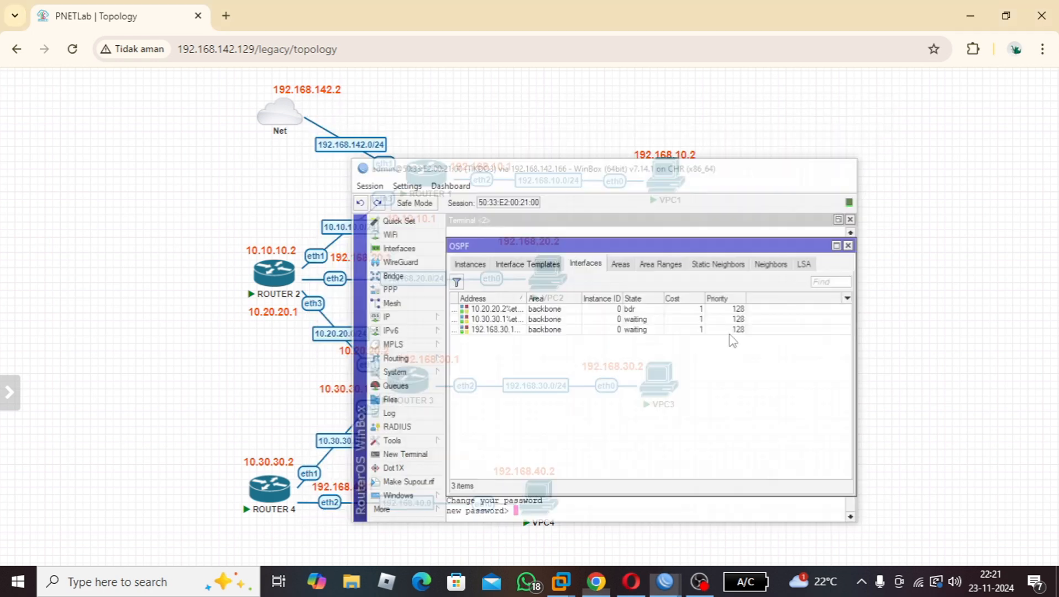
{"action": "mouse_move", "coordinate": [666, 582]}
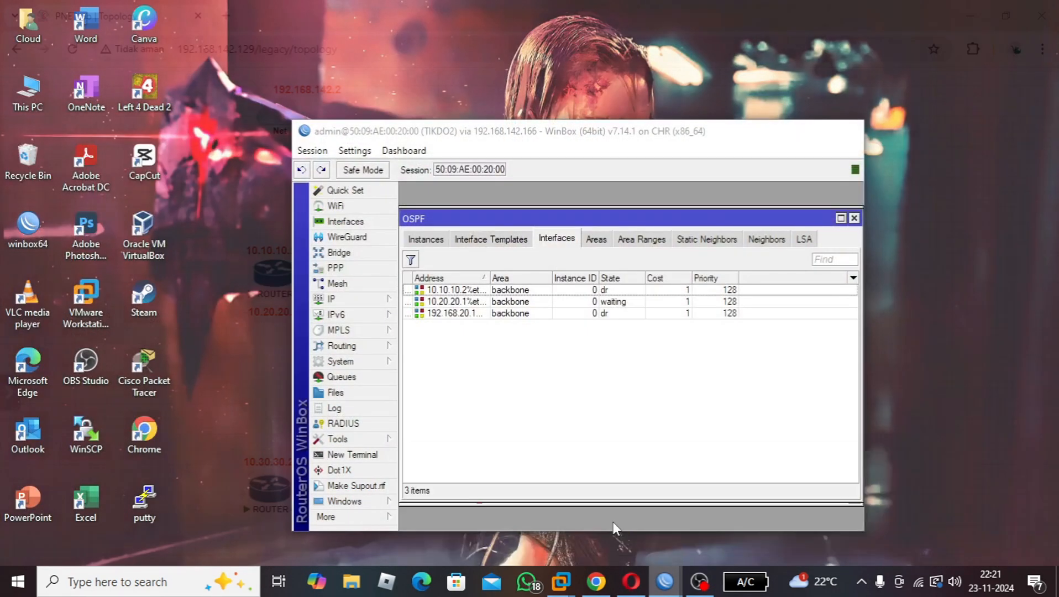
{"action": "left_click", "coordinate": [613, 522]}
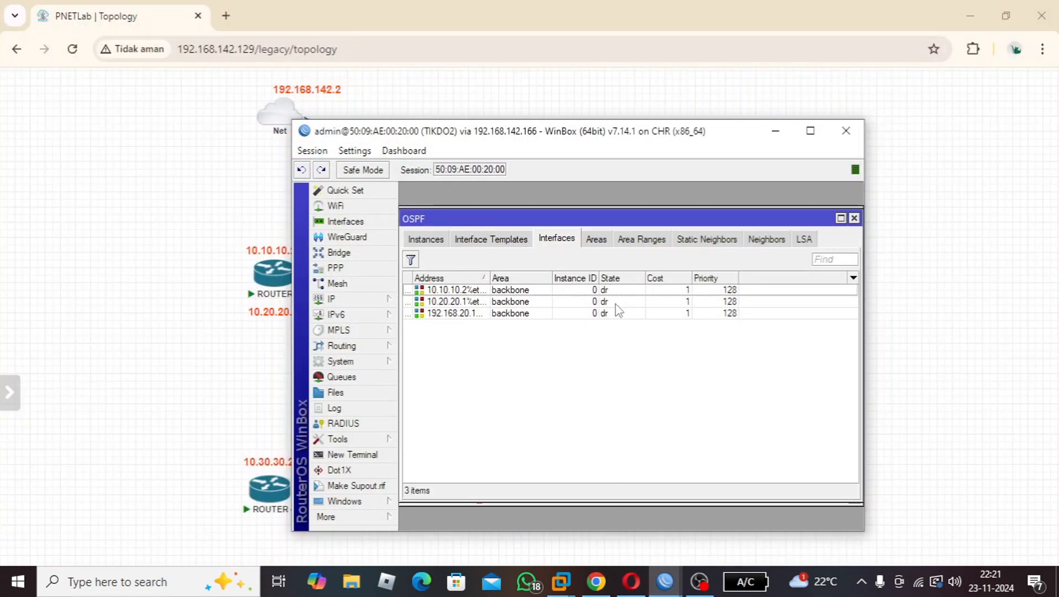
{"action": "left_click", "coordinate": [775, 130]}
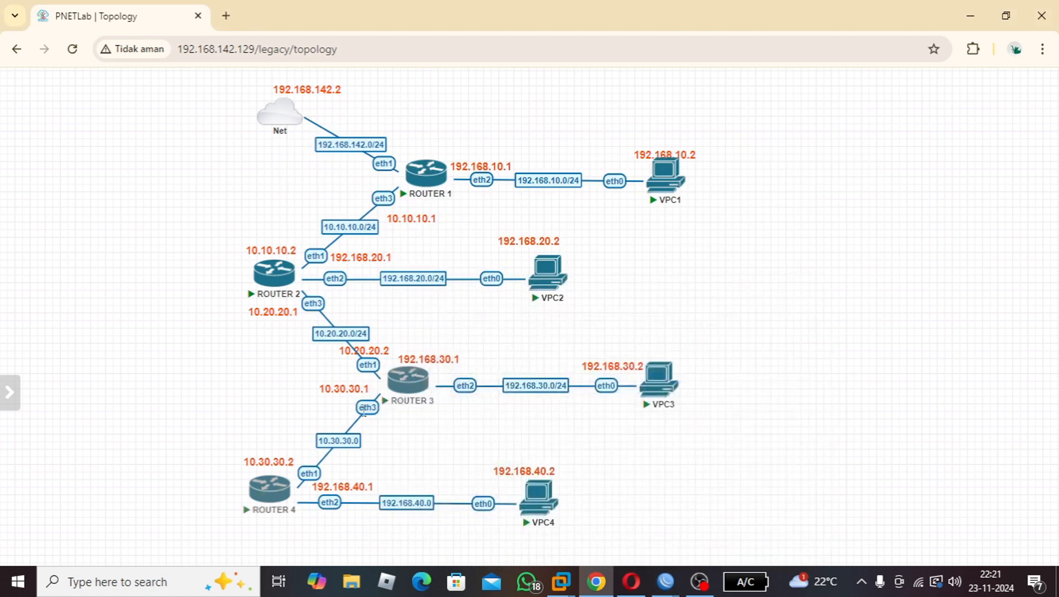
- Switch to the TIKDOO4 WinBox session and move its window clear of the Router 4 labels
{"action": "mouse_move", "coordinate": [402, 392]}
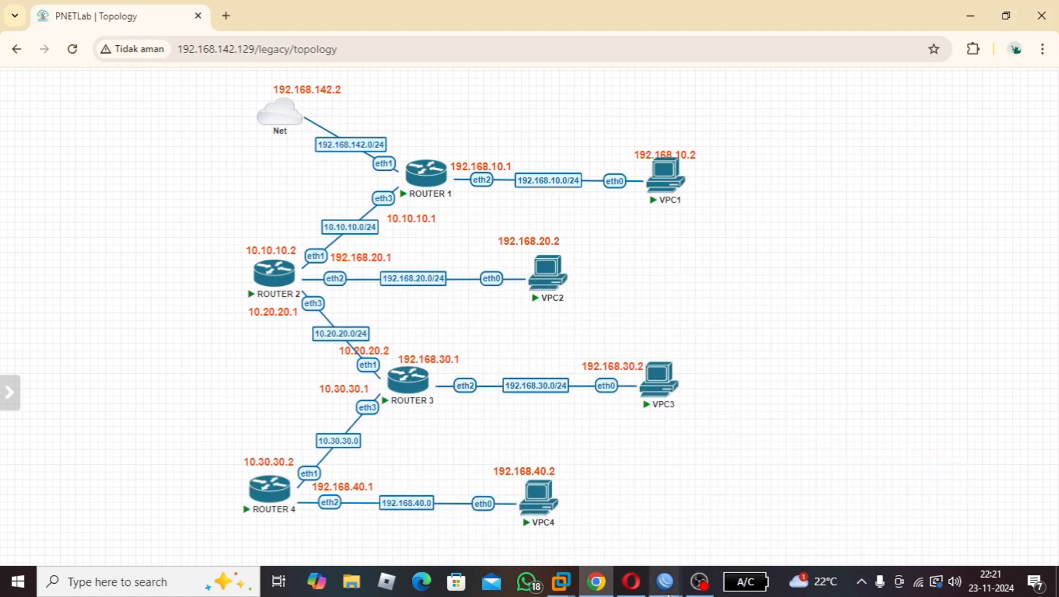
{"action": "mouse_move", "coordinate": [666, 591]}
{"action": "left_click", "coordinate": [493, 510]}
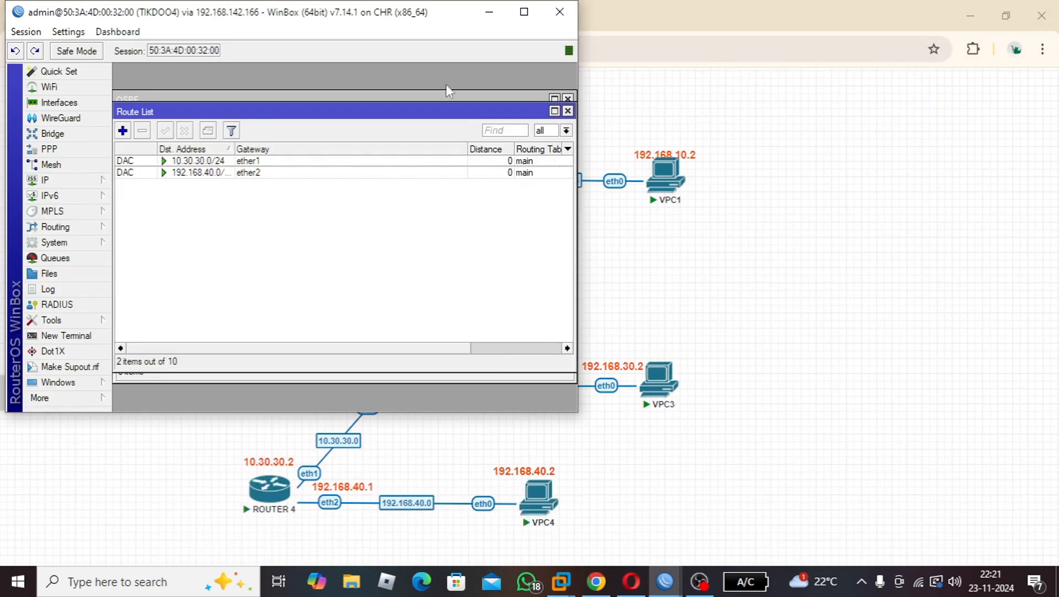
{"action": "left_click_drag", "start_coordinate": [415, 26], "coordinate": [769, 122]}
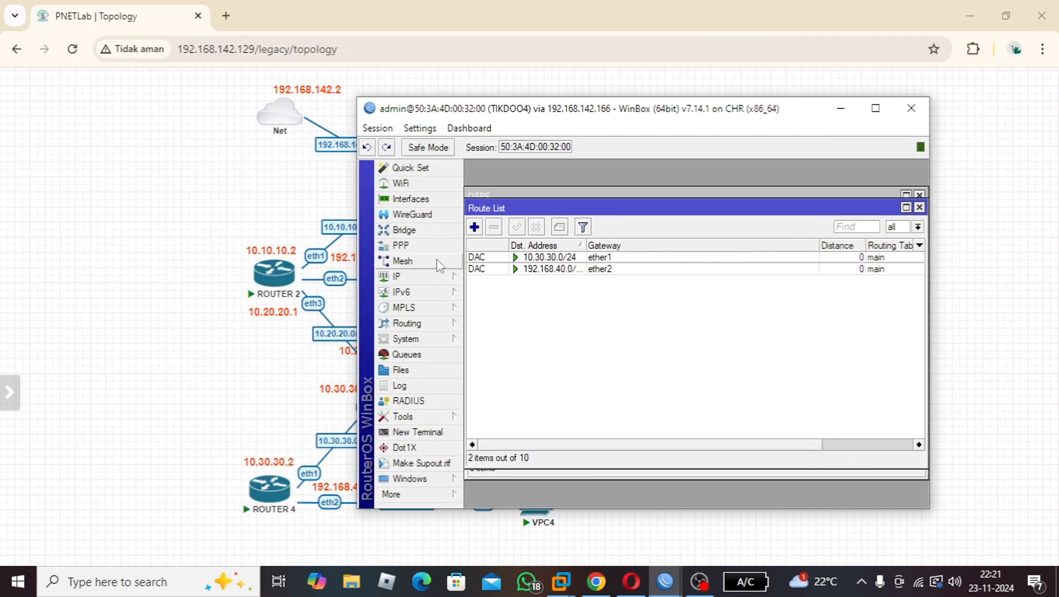
- Create the OSPF instance ospf-instance-1 on TIKDOO4 with router ID 4.4.4.4
{"action": "left_click", "coordinate": [407, 282]}
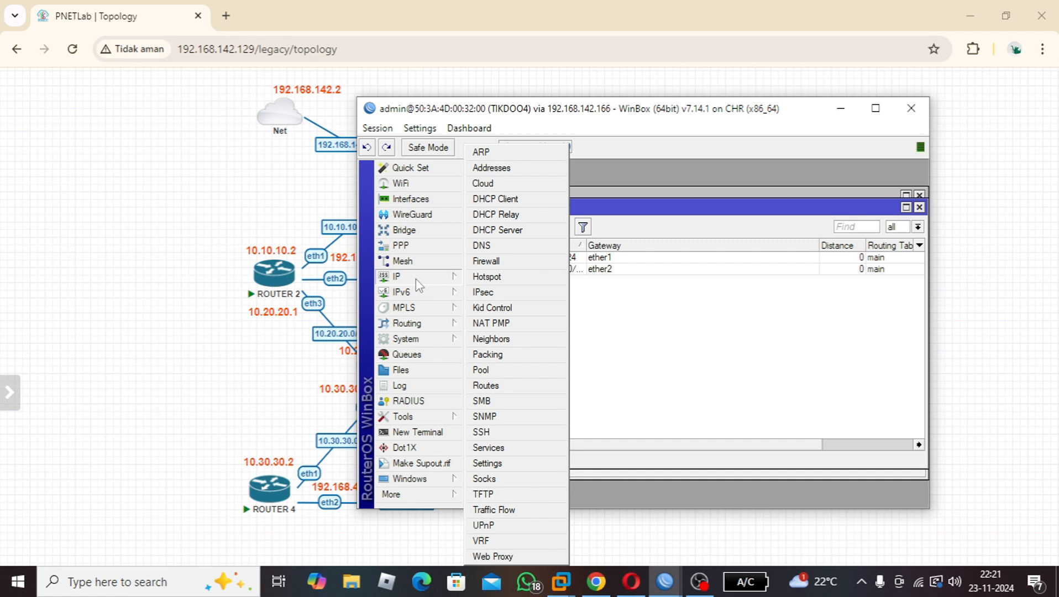
{"action": "left_click", "coordinate": [417, 325]}
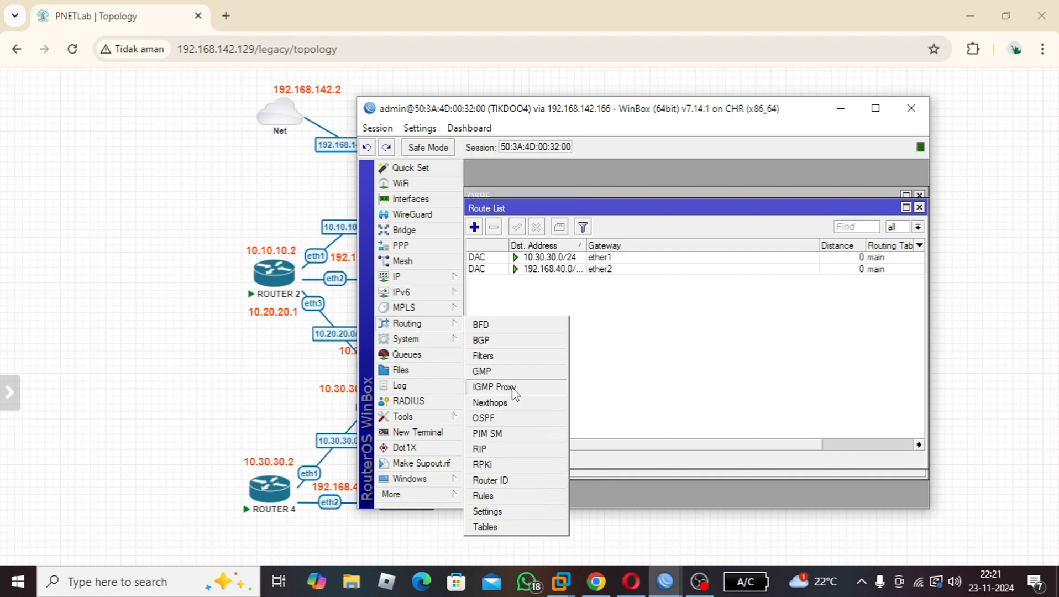
{"action": "left_click", "coordinate": [485, 419]}
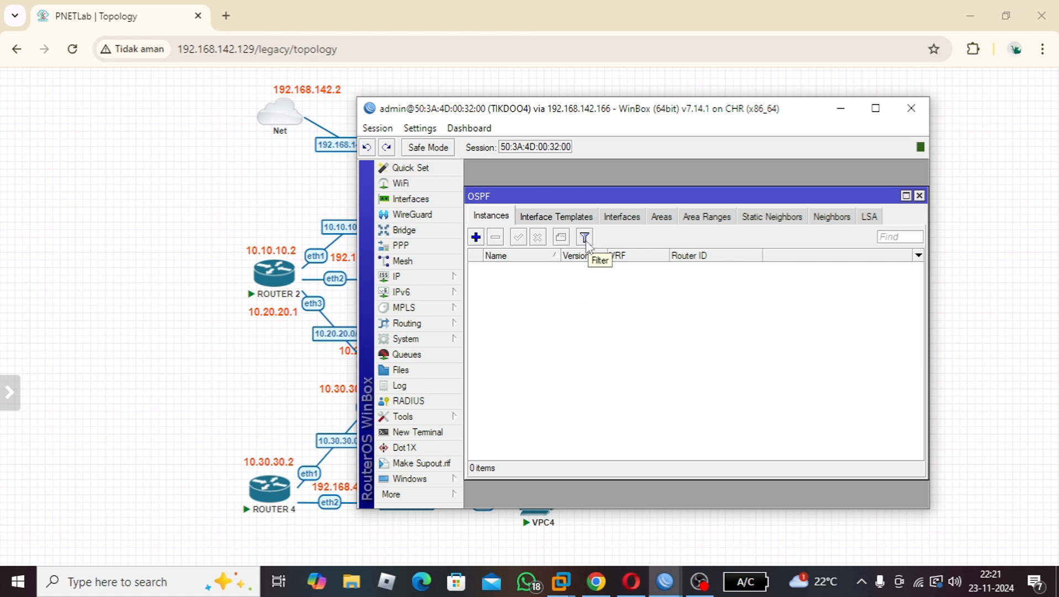
{"action": "left_click", "coordinate": [476, 237]}
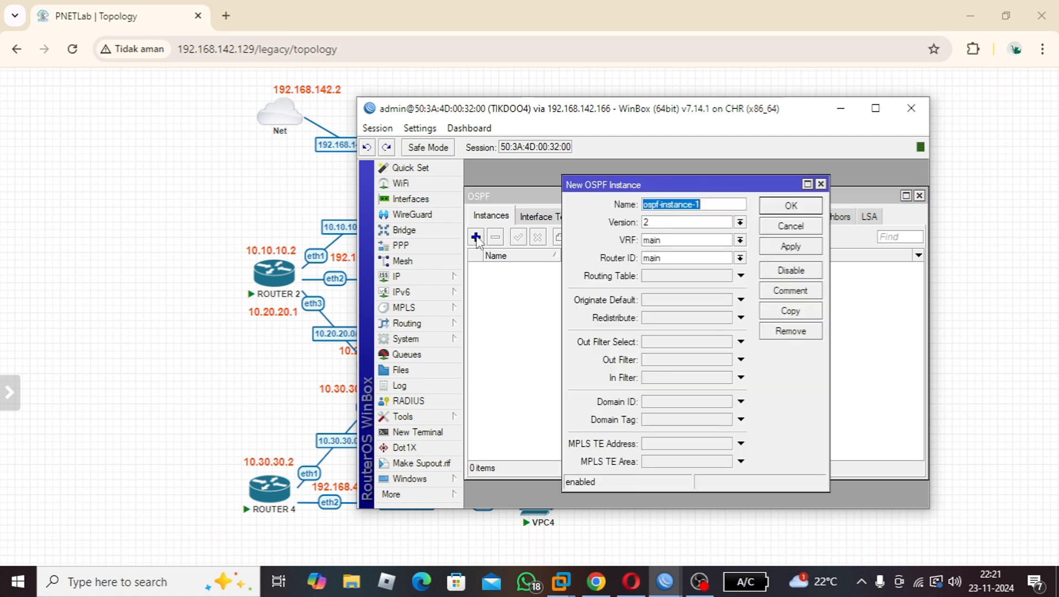
{"action": "left_click", "coordinate": [740, 258]}
{"action": "left_click", "coordinate": [714, 258]}
{"action": "key", "text": "BackSpace"}
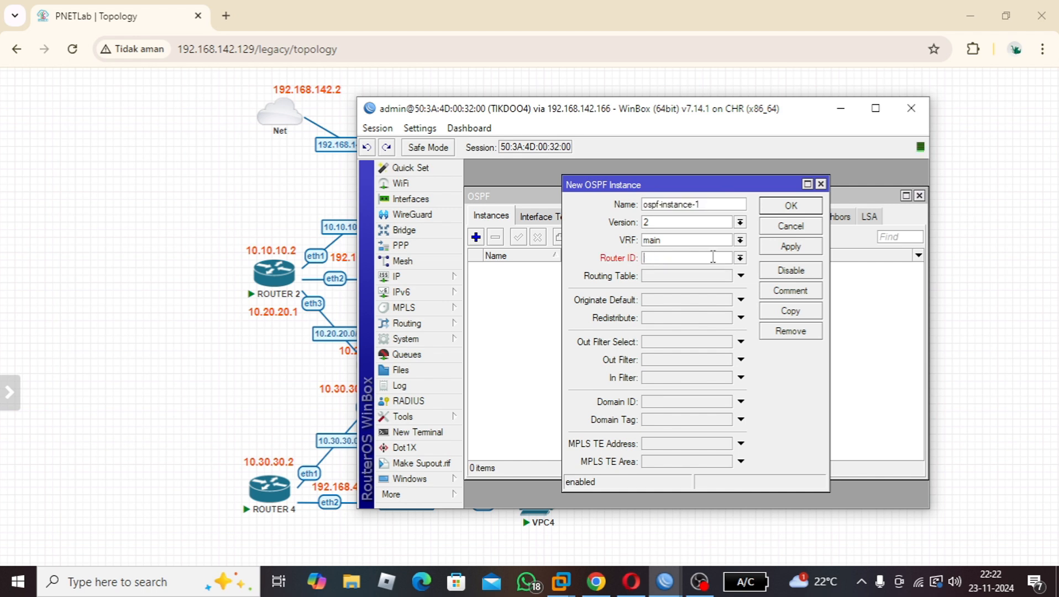
{"action": "type", "text": "4.4.4.4"}
{"action": "left_click", "coordinate": [791, 206]}
- Add an OSPF area named backbone for ospf-instance-1 on TIKDOO4 with area ID 0.0.0.0
{"action": "left_click", "coordinate": [663, 217]}
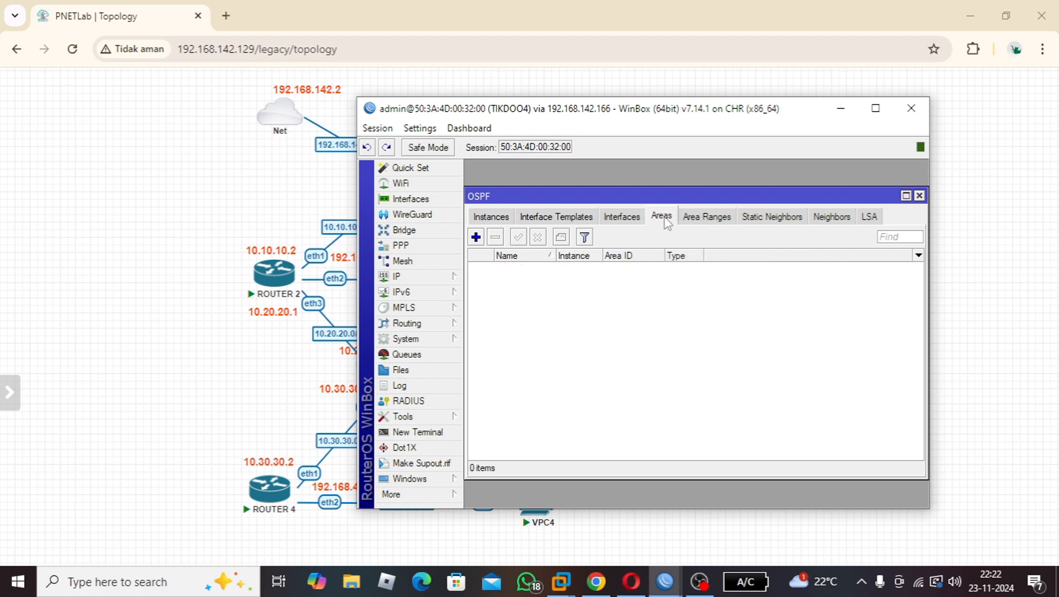
{"action": "left_click", "coordinate": [476, 236]}
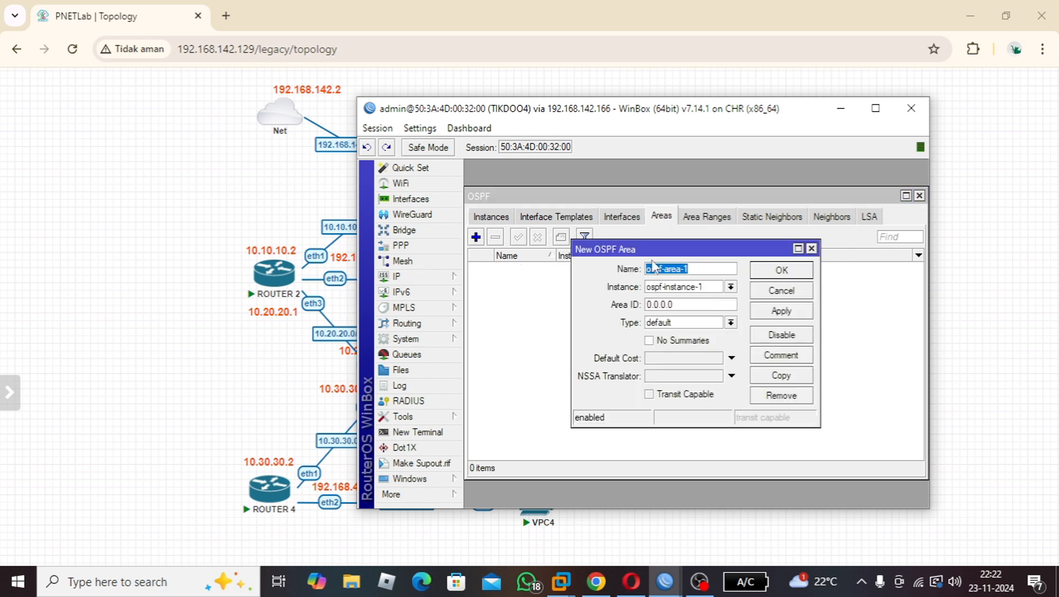
{"action": "key", "text": "BackSpace"}
{"action": "type", "text": "backbone"}
{"action": "left_click", "coordinate": [778, 272]}
- Open a new terminal on TIKDOO4 and skip the password change
{"action": "left_click", "coordinate": [558, 216]}
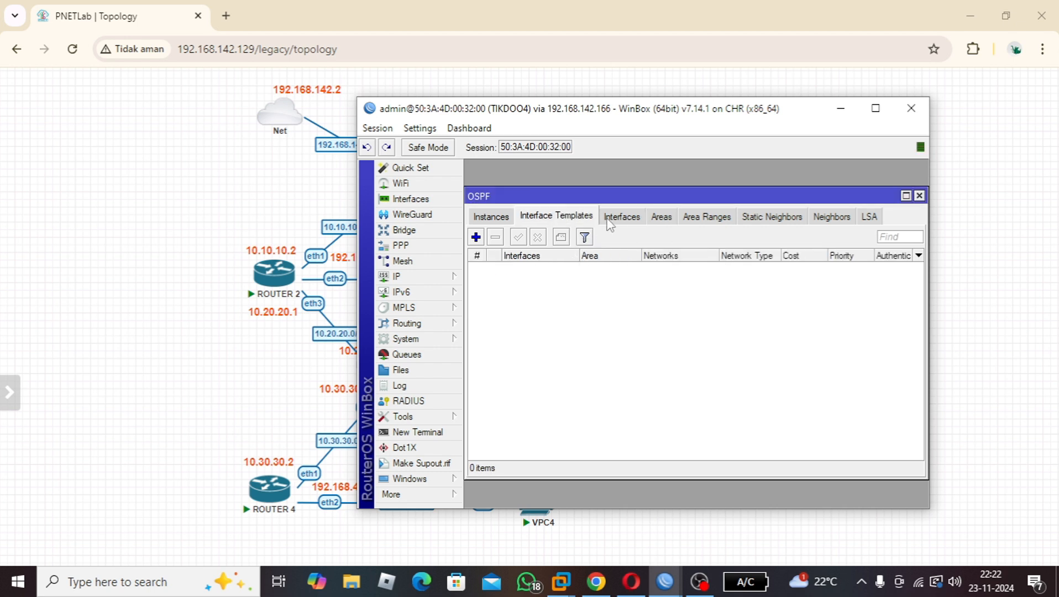
{"action": "left_click", "coordinate": [497, 219]}
{"action": "left_click", "coordinate": [531, 220]}
{"action": "left_click", "coordinate": [425, 432]}
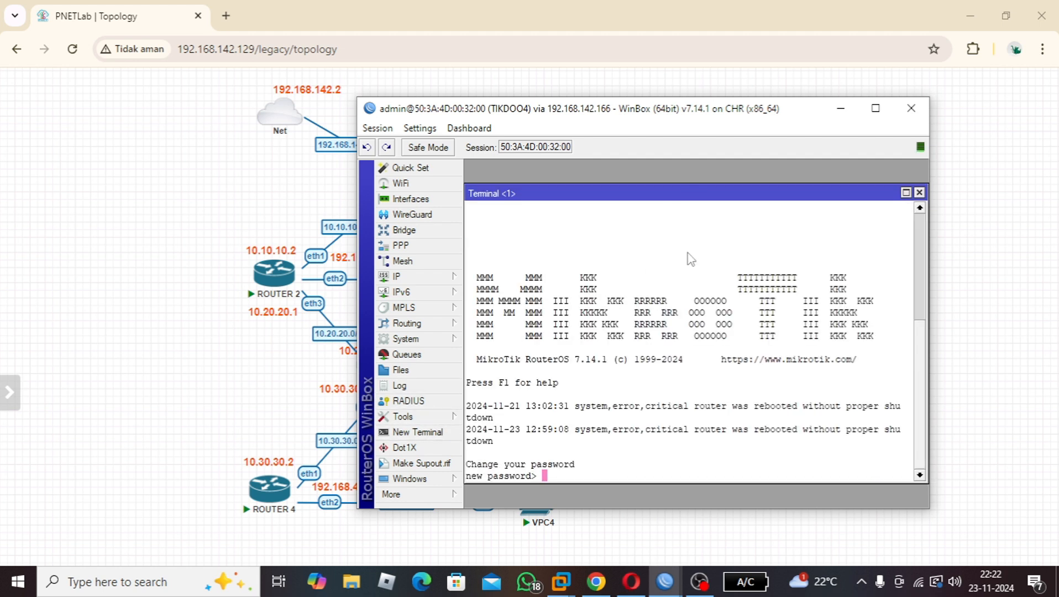
{"action": "key", "text": "Return"}
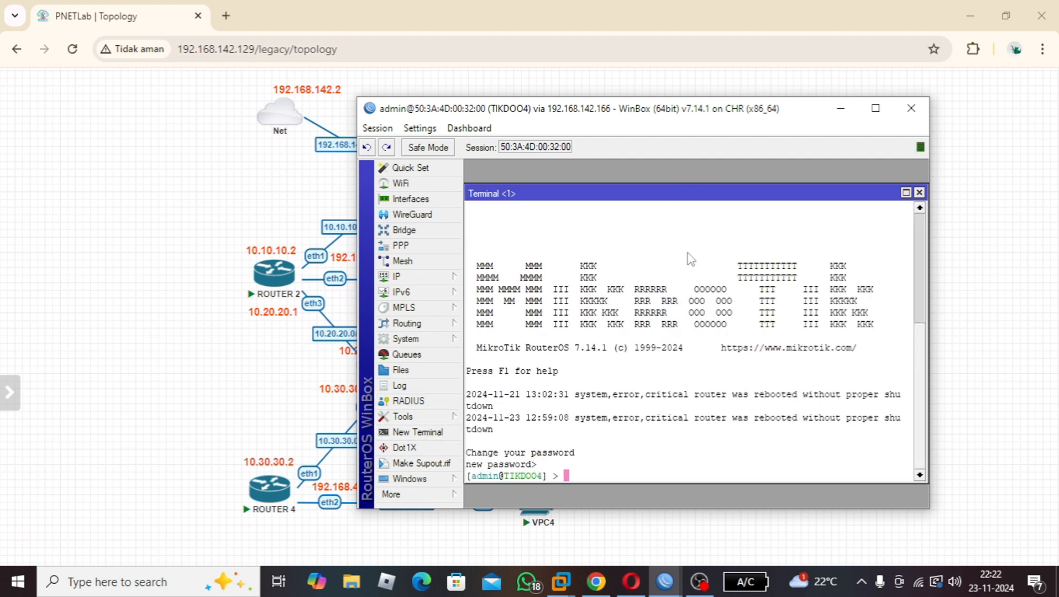
- Enter the path routing/ospf/interface-template/ at the terminal prompt and list its available commands
{"action": "type", "text": "routing/ospf/interf"}
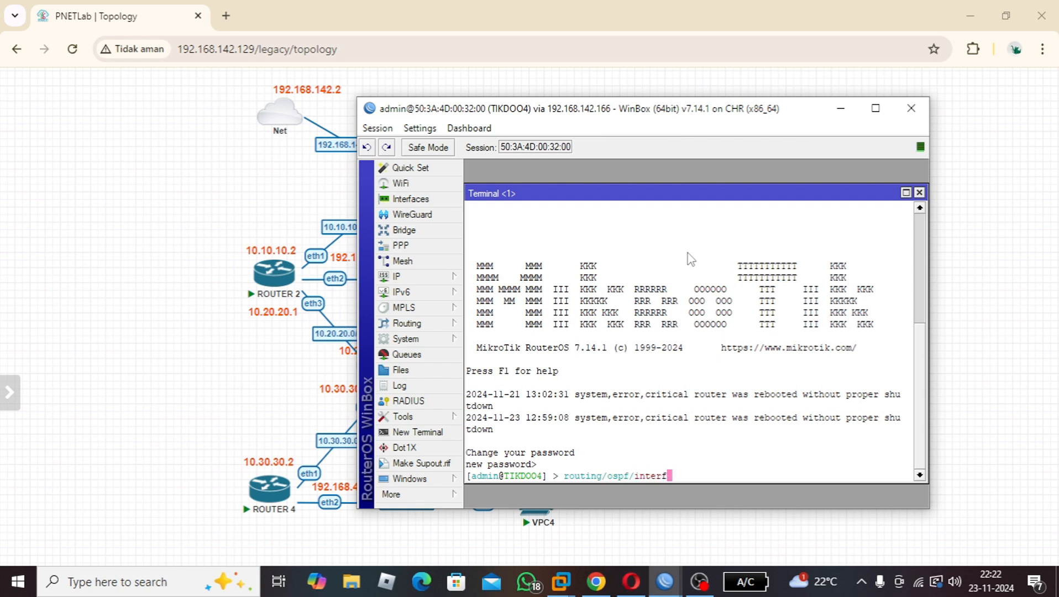
{"action": "type", "text": "ace-template/"}
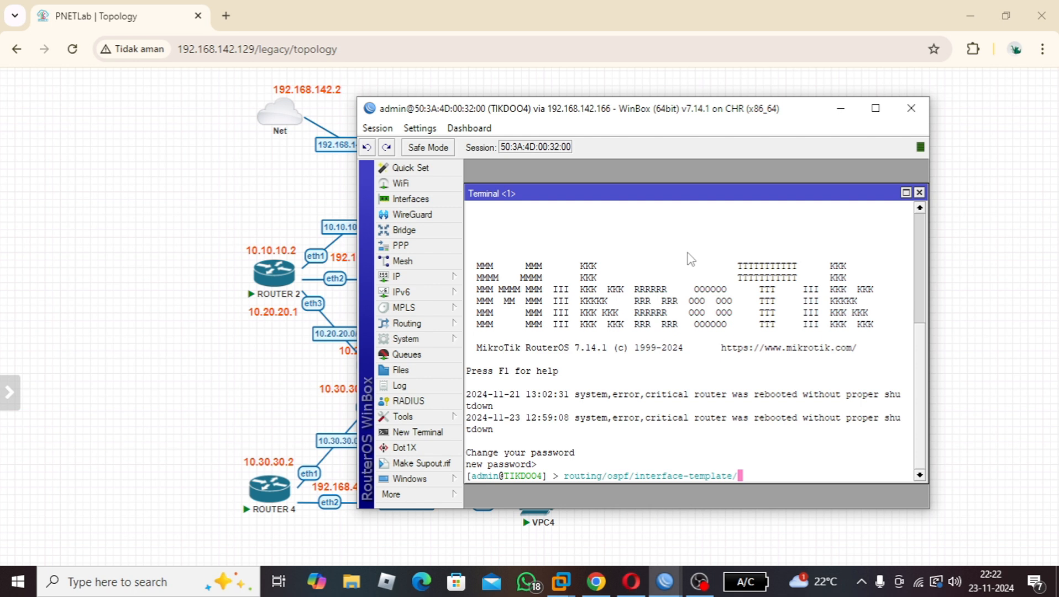
{"action": "type", "text": "add"}
{"action": "key", "text": "BackSpace"}
{"action": "key", "text": "BackSpace"}
{"action": "key", "text": "BackSpace"}
{"action": "key", "text": "BackSpace"}
{"action": "key", "text": "Tab"}
{"action": "key", "text": "Tab"}
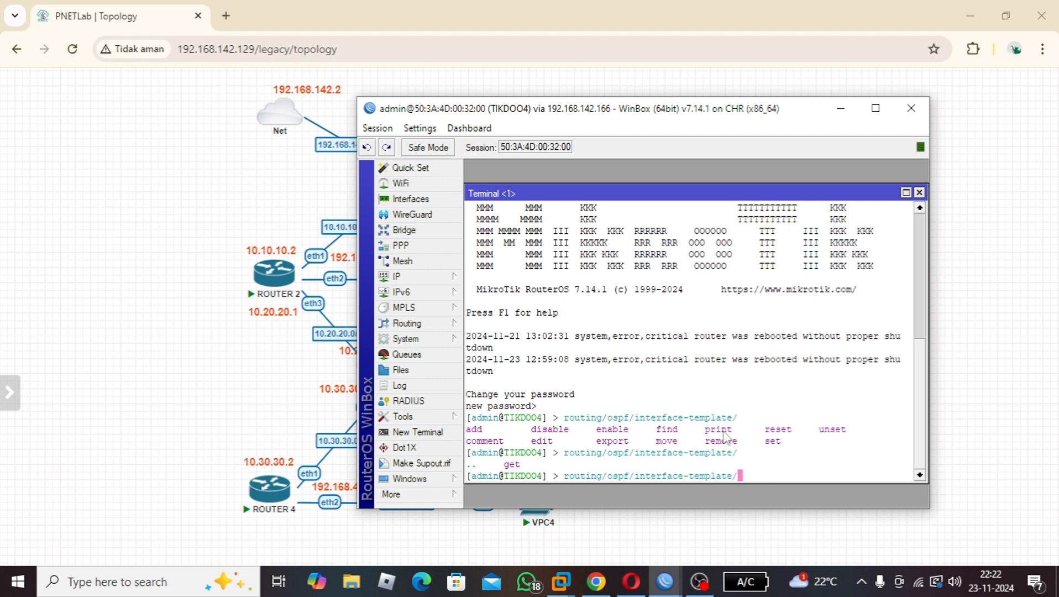
- Add an OSPF interface template on TIKDOO4 for ether1 with network 10.30.30.0/24 in area backbone
{"action": "type", "text": "add inter"}
{"action": "key", "text": "Tab"}
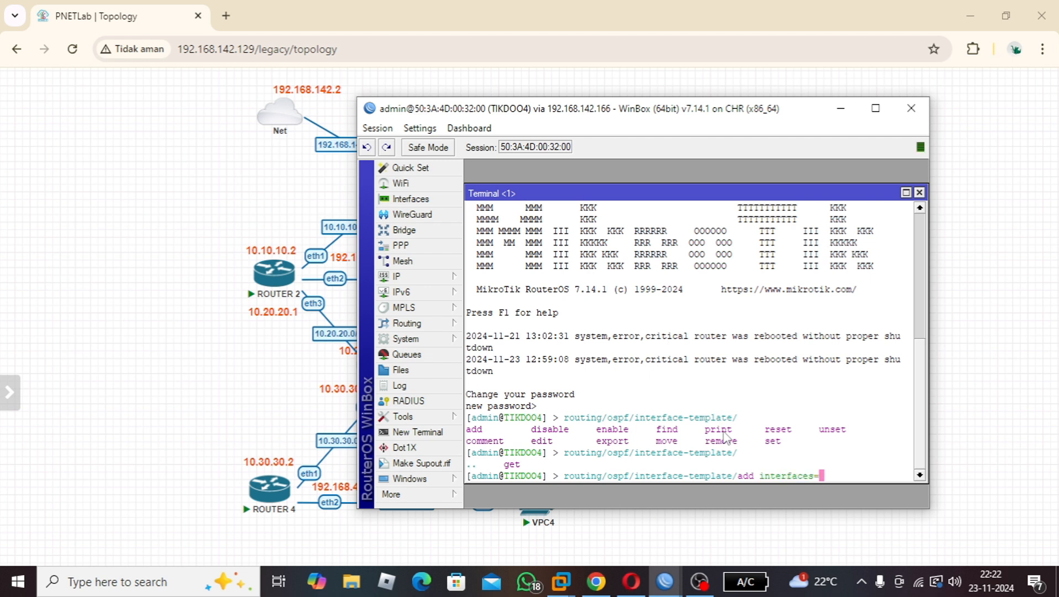
{"action": "type", "text": "ether1 net"}
{"action": "key", "text": "Tab"}
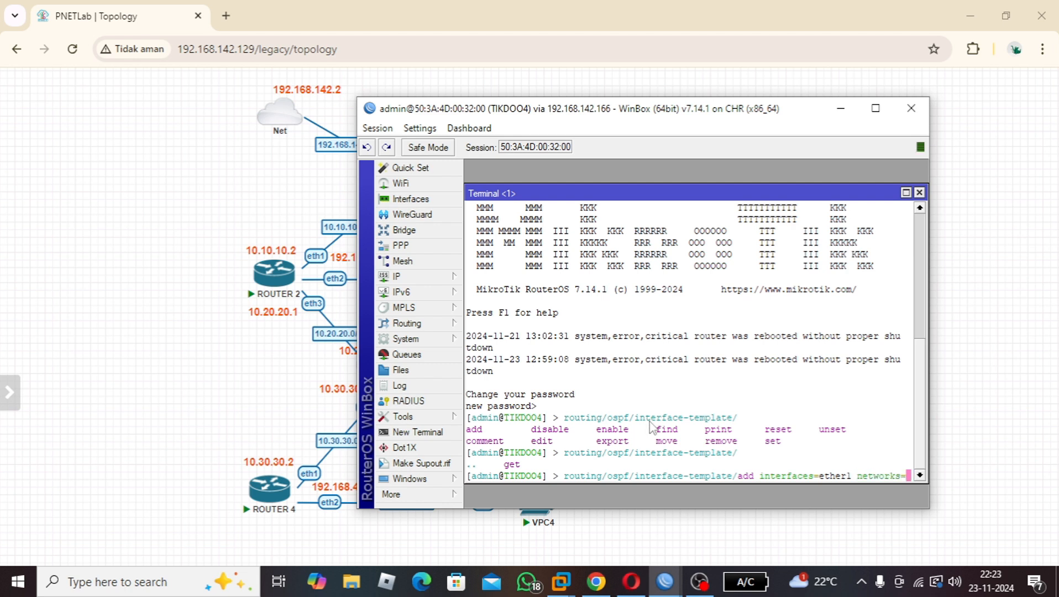
{"action": "type", "text": "10"}
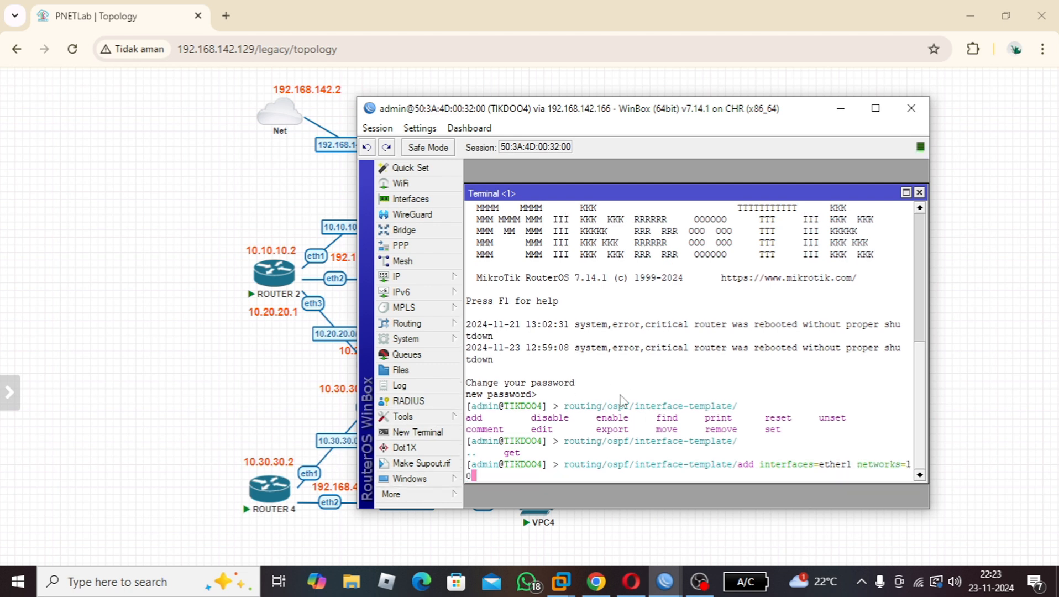
{"action": "left_click", "coordinate": [875, 109]}
{"action": "left_click", "coordinate": [549, 89]}
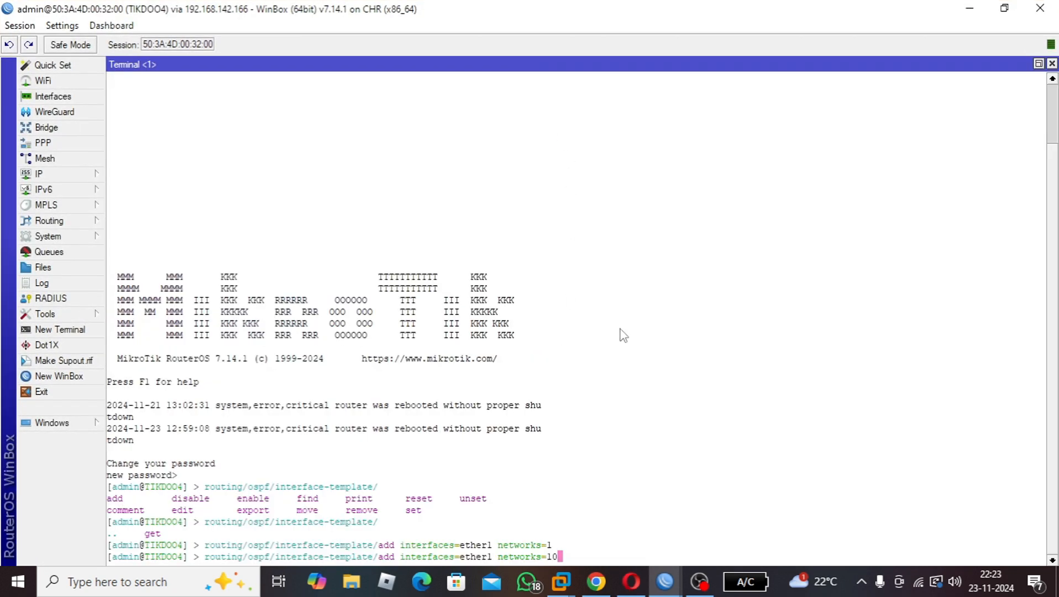
{"action": "type", "text": ".30.30.0/24 area=ba"}
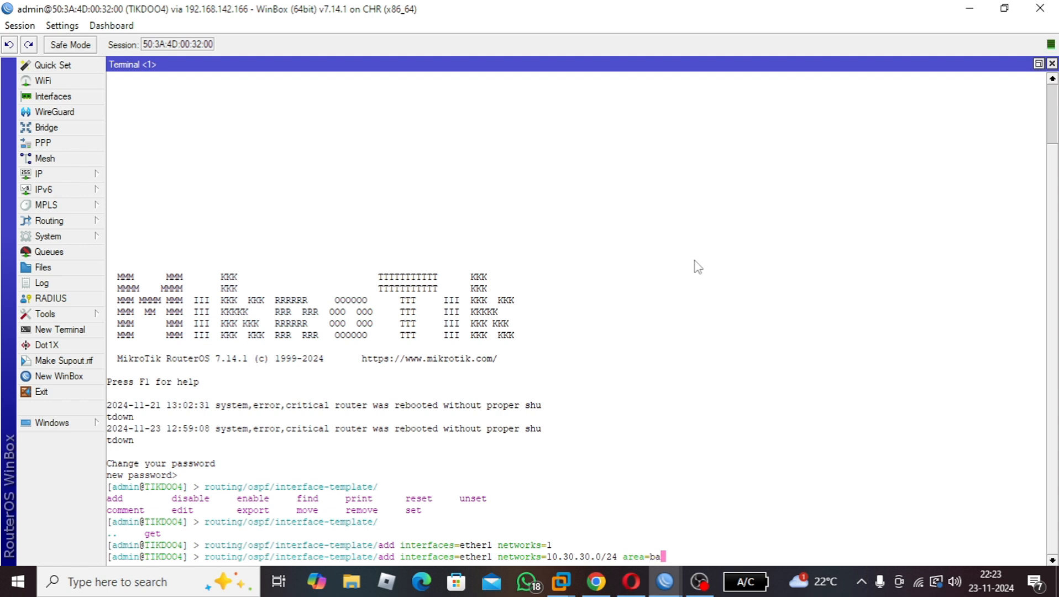
{"action": "type", "text": "ckbone"}
{"action": "key", "text": "Return"}
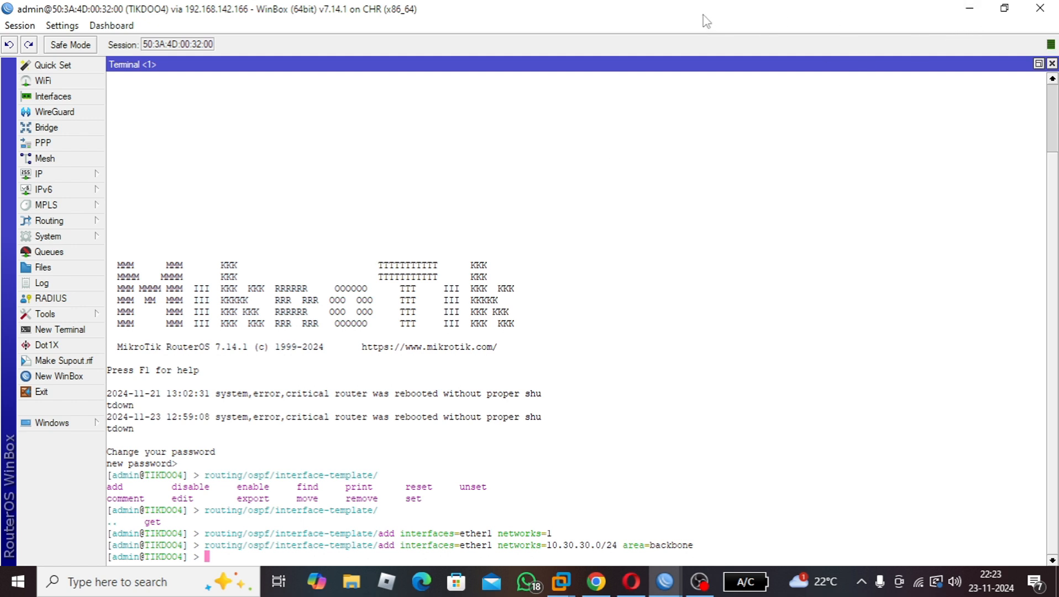
- Recall the last interface-template command and change its network to 192.168.40.0/24, keeping area backbone
{"action": "key", "text": "Up"}
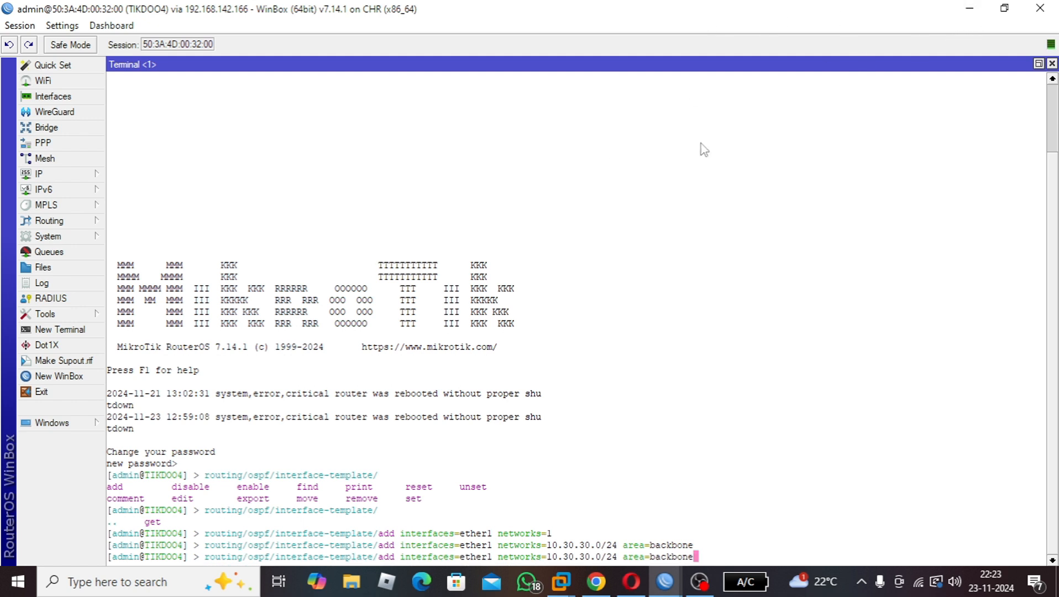
{"action": "key", "text": "Left"}
{"action": "key", "text": "Down"}
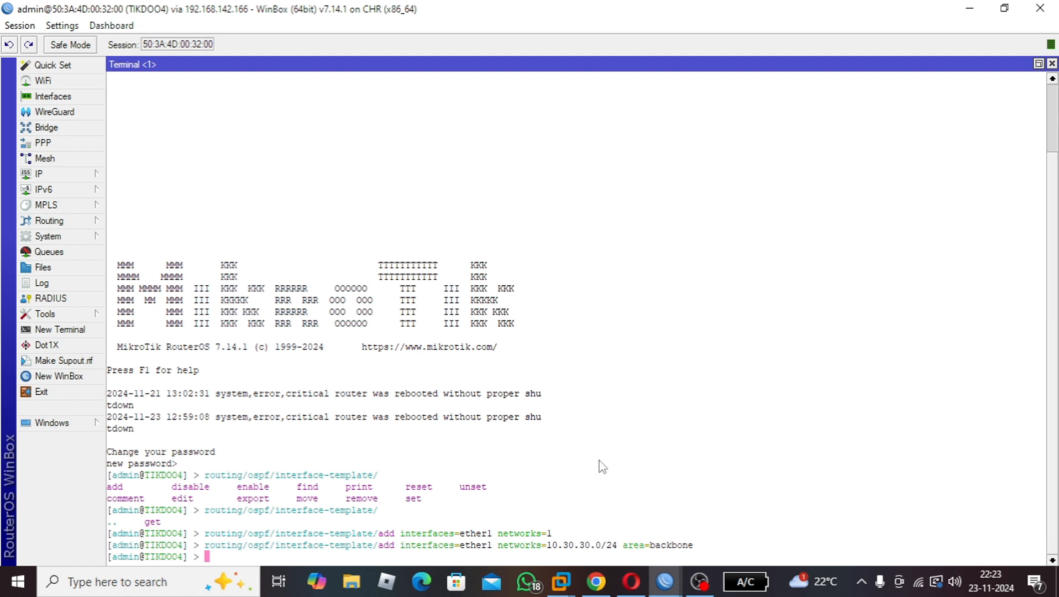
{"action": "key", "text": "Up"}
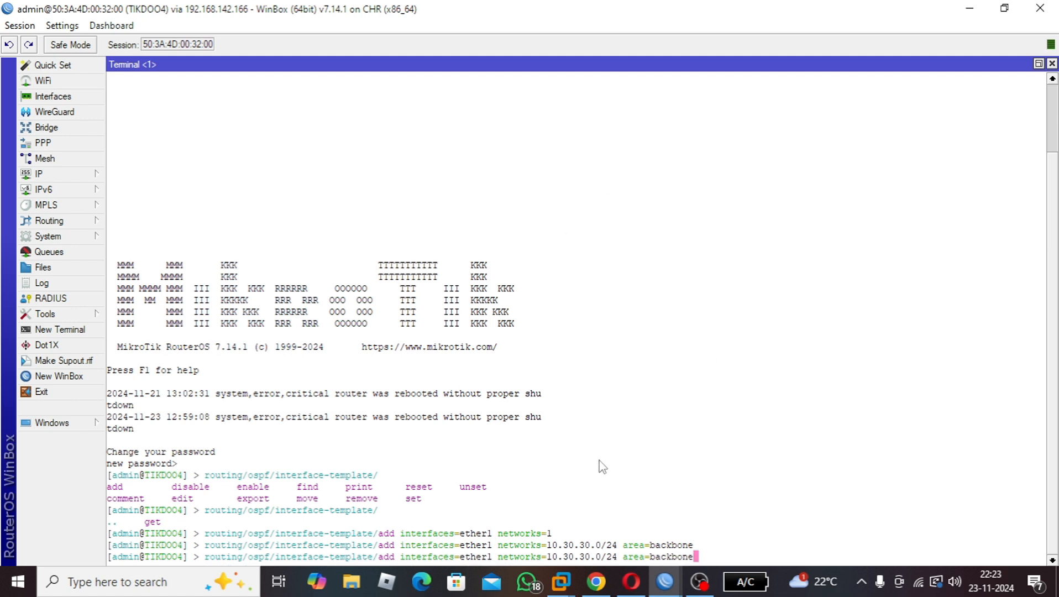
{"action": "key", "text": "Left"}
{"action": "key", "text": "Left"}
{"action": "key", "text": "Left"}
{"action": "key", "text": "Left"}
{"action": "key", "text": "Left"}
{"action": "key", "text": "Left"}
{"action": "key", "text": "Left"}
{"action": "key", "text": "Left"}
{"action": "key", "text": "Left"}
{"action": "key", "text": "Left"}
{"action": "key", "text": "Left"}
{"action": "key", "text": "Left"}
{"action": "key", "text": "Left"}
{"action": "key", "text": "Left"}
{"action": "key", "text": "BackSpace"}
{"action": "key", "text": "BackSpace"}
{"action": "key", "text": "BackSpace"}
{"action": "key", "text": "BackSpace"}
{"action": "key", "text": "BackSpace"}
{"action": "key", "text": "BackSpace"}
{"action": "key", "text": "BackSpace"}
{"action": "key", "text": "BackSpace"}
{"action": "key", "text": "BackSpace"}
{"action": "key", "text": "BackSpace"}
{"action": "key", "text": "BackSpace"}
{"action": "key", "text": "BackSpace"}
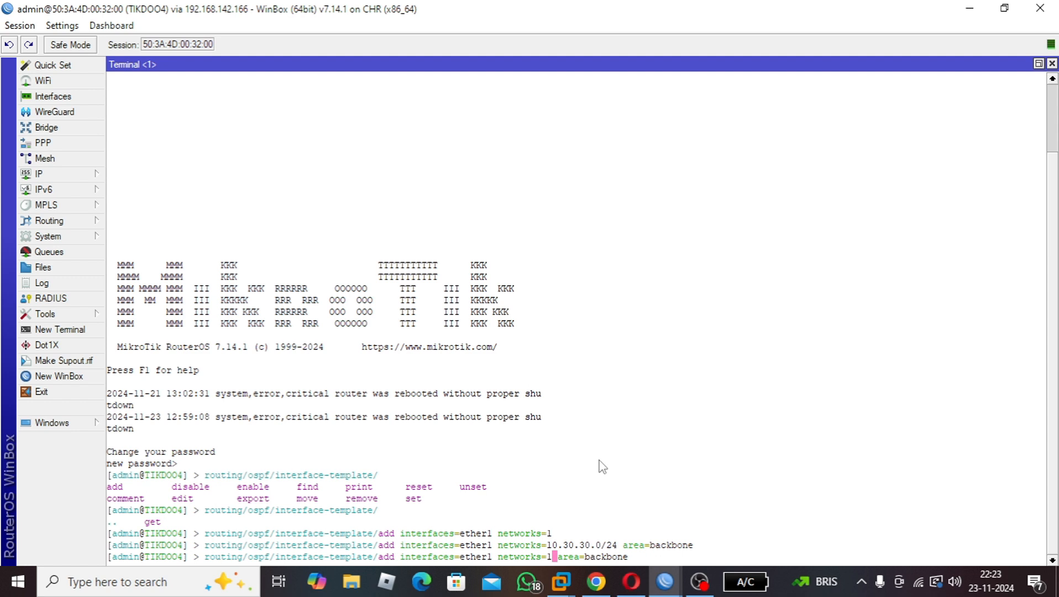
{"action": "type", "text": "92.16"}
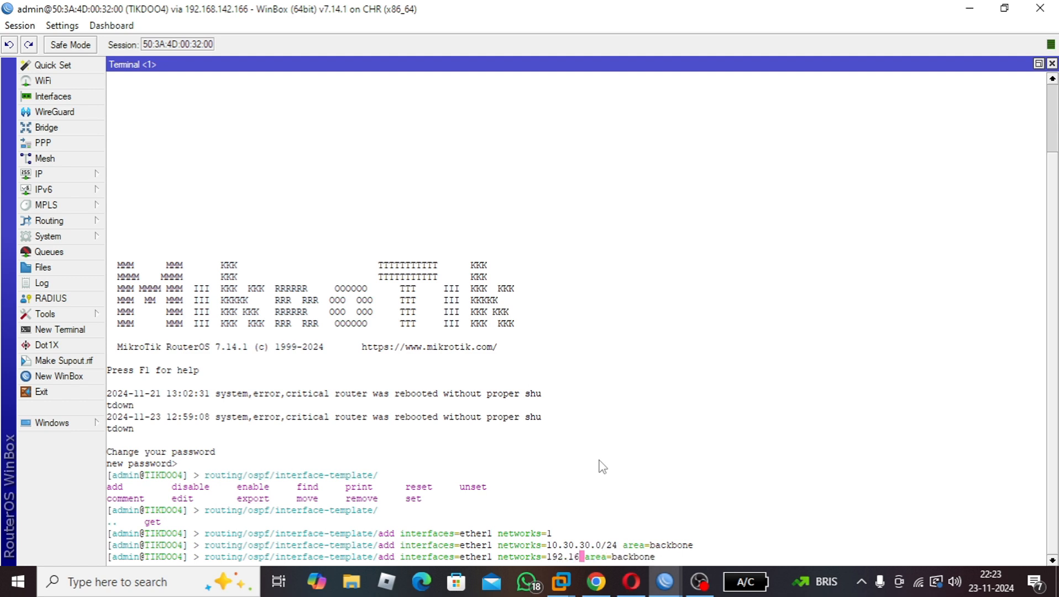
{"action": "type", "text": "8.40.0/24"}
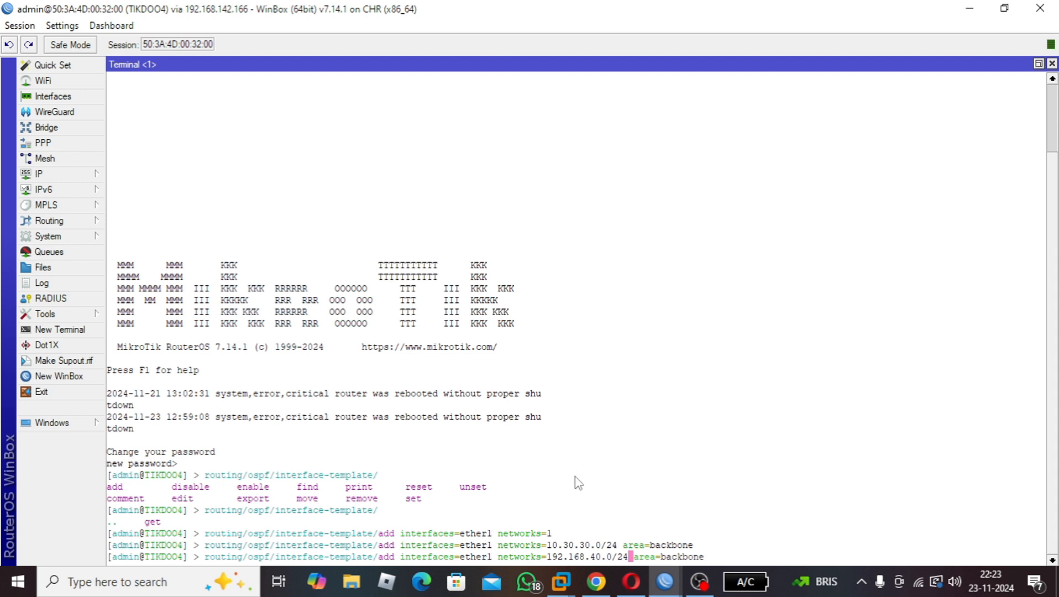
- Change the recalled command's interface to ether2 and run it to add the second OSPF interface template
{"action": "key", "text": "Left"}
{"action": "key", "text": "Left"}
{"action": "key", "text": "Left"}
{"action": "key", "text": "Left"}
{"action": "key", "text": "Left"}
{"action": "key", "text": "Left"}
{"action": "key", "text": "Left"}
{"action": "key", "text": "Left"}
{"action": "key", "text": "Left"}
{"action": "key", "text": "Left"}
{"action": "key", "text": "Left"}
{"action": "key", "text": "Left"}
{"action": "key", "text": "Left"}
{"action": "key", "text": "Left"}
{"action": "key", "text": "Left"}
{"action": "key", "text": "Left"}
{"action": "key", "text": "Left"}
{"action": "key", "text": "Left"}
{"action": "key", "text": "Left"}
{"action": "key", "text": "Left"}
{"action": "key", "text": "Left"}
{"action": "key", "text": "BackSpace"}
{"action": "type", "text": "2"}
{"action": "key", "text": "Return"}
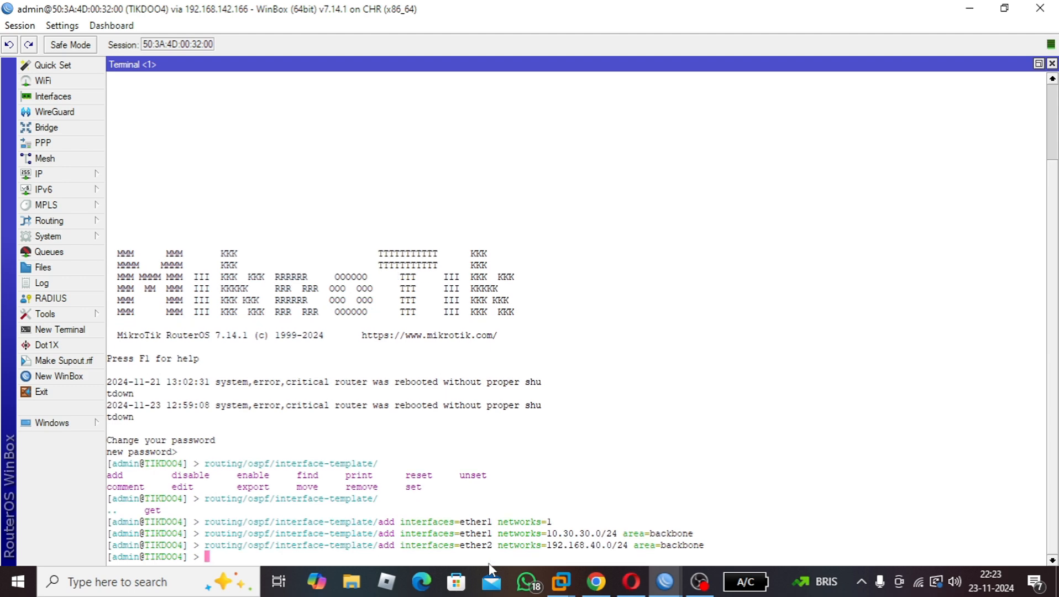
- Minimize WinBox, check the remaining tasks on the Ospf - lab slide in Opera, and return to the PNETLab topology
{"action": "left_click", "coordinate": [969, 12]}
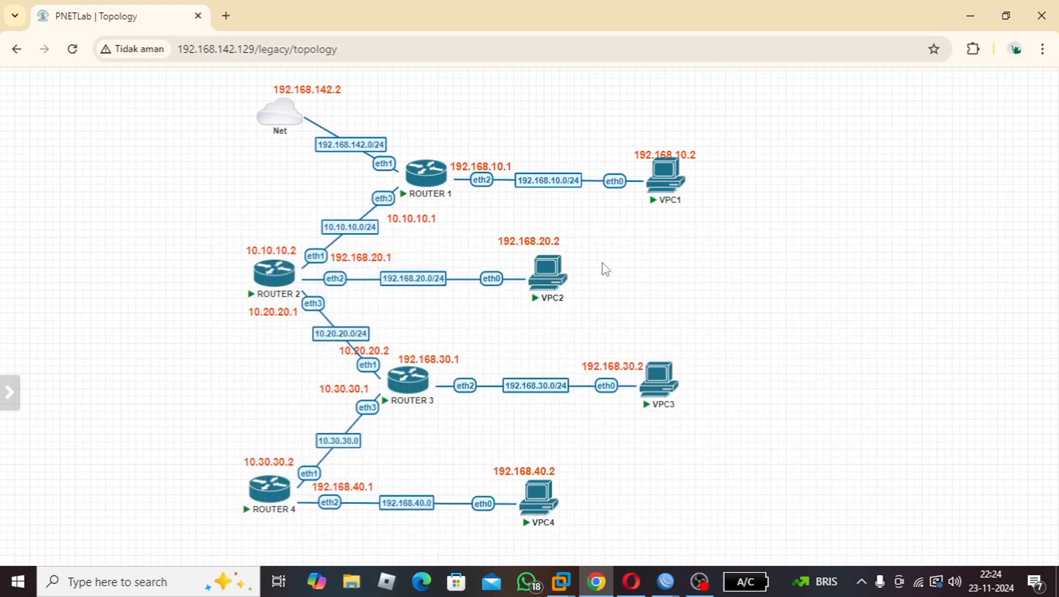
{"action": "mouse_move", "coordinate": [667, 190]}
{"action": "mouse_move", "coordinate": [550, 291]}
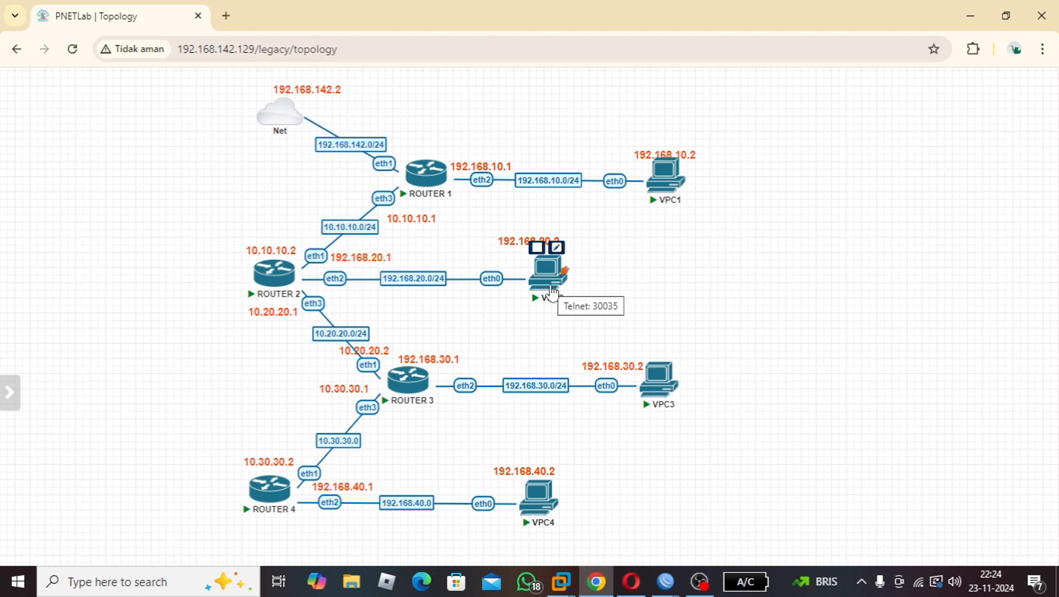
{"action": "left_click", "coordinate": [632, 587]}
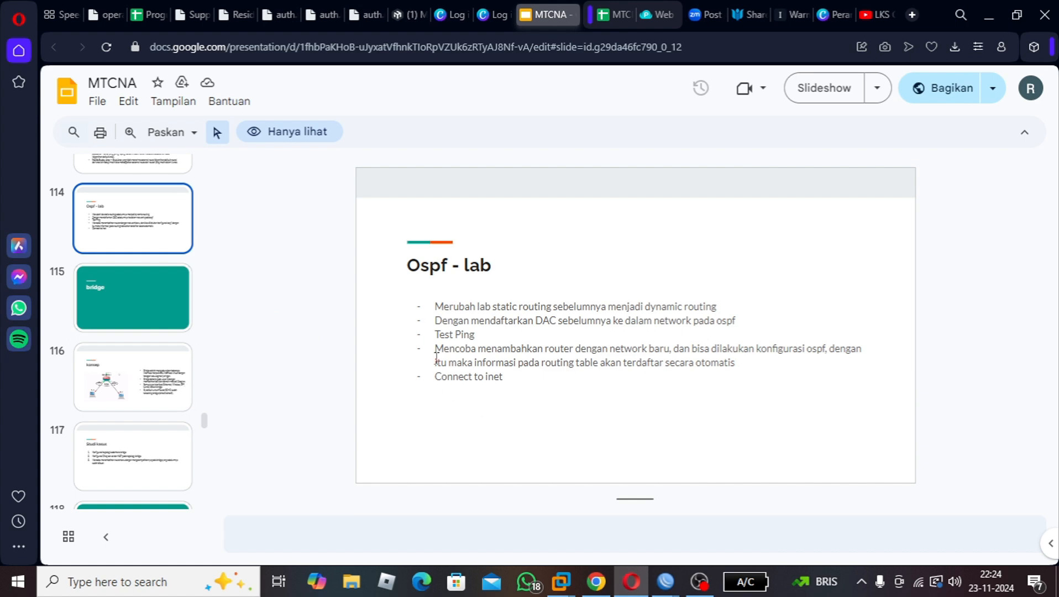
{"action": "left_click", "coordinate": [980, 5]}
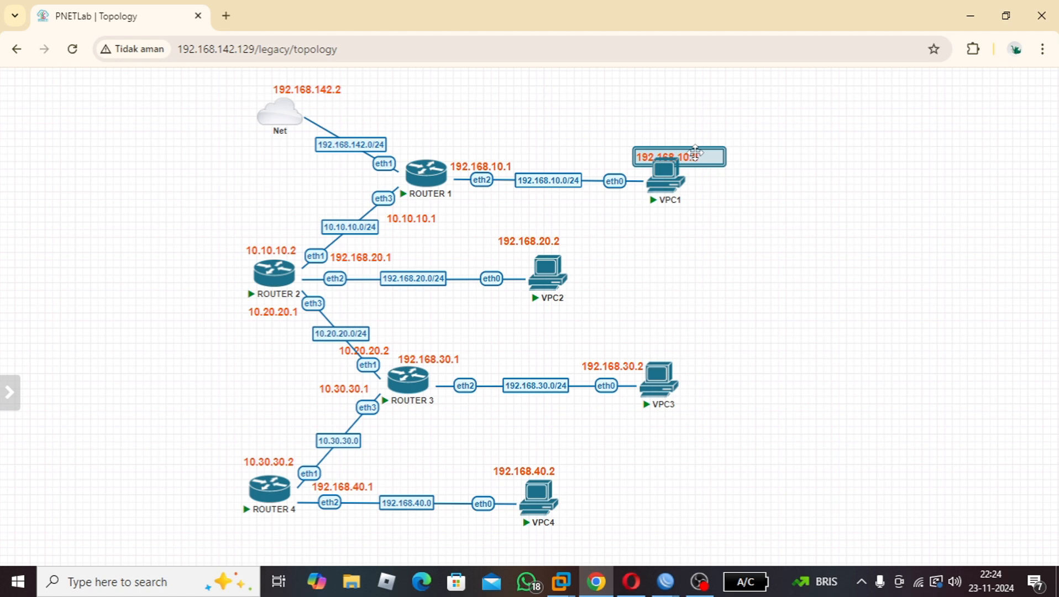
- Move the 192.168.10.2 label to the left of VPC1 in the topology
{"action": "left_click_drag", "start_coordinate": [695, 151], "coordinate": [637, 150]}
{"action": "mouse_move", "coordinate": [669, 172]}
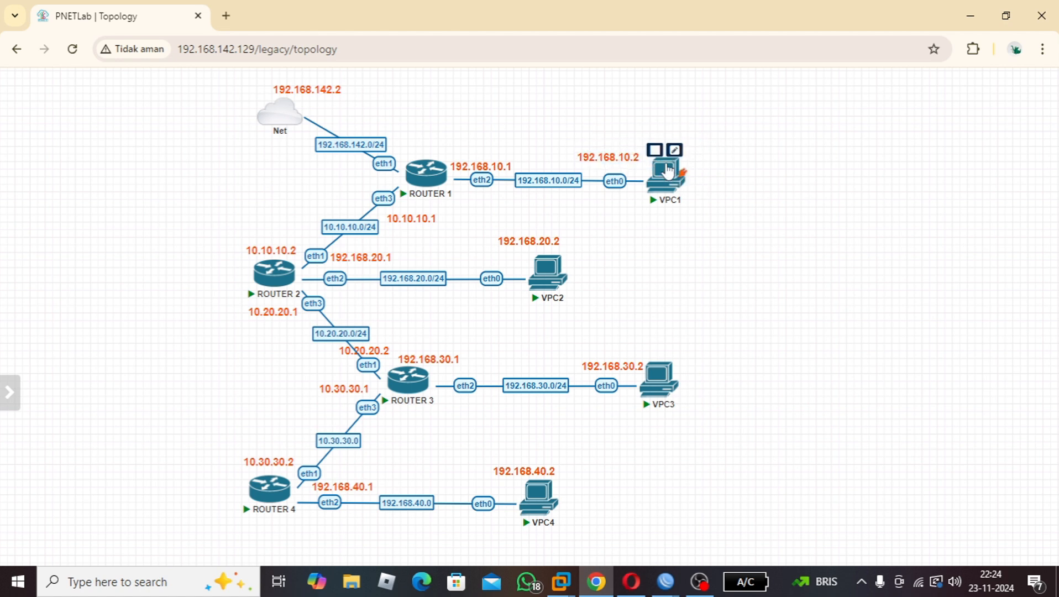
{"action": "mouse_move", "coordinate": [539, 283]}
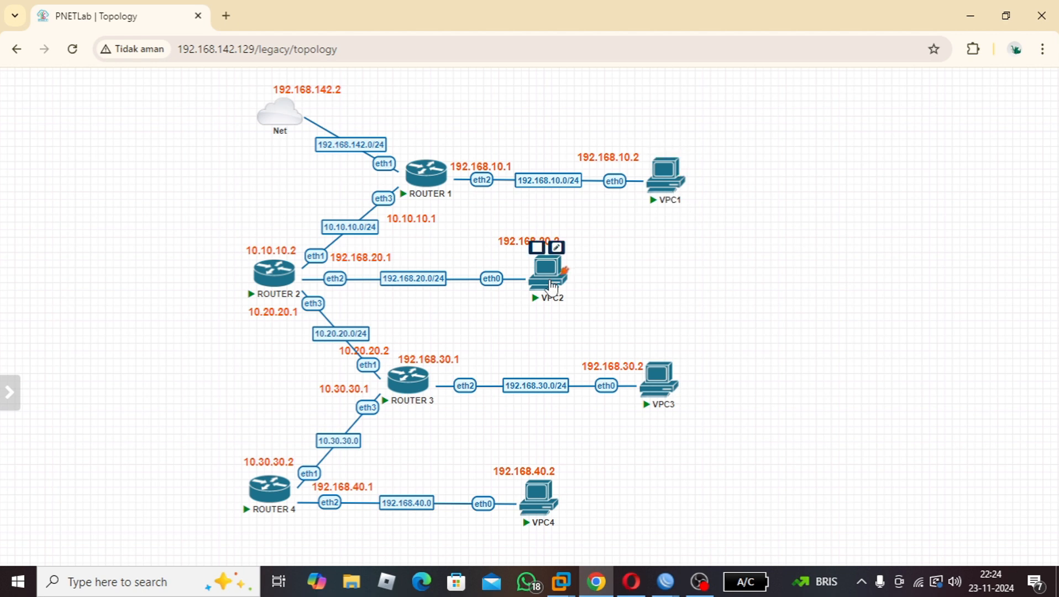
- Open VPC1's terminal, zoom the page out until the whole window fits, and place VPC1 back beside its 192.168.10.2 label
{"action": "left_click", "coordinate": [666, 175]}
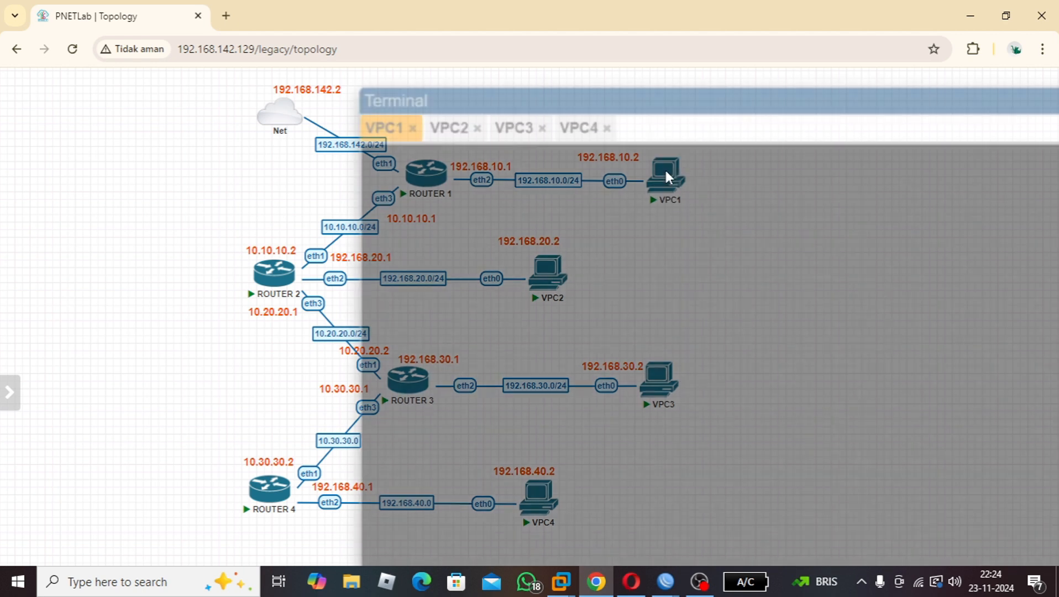
{"action": "key", "text": "ctrl+minus"}
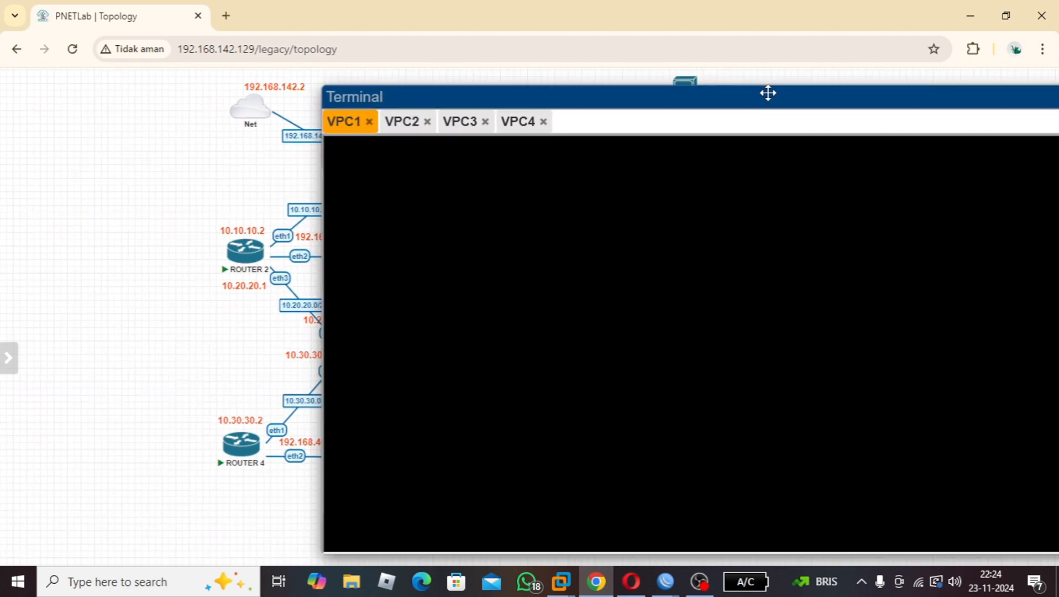
{"action": "key", "text": "ctrl+minus"}
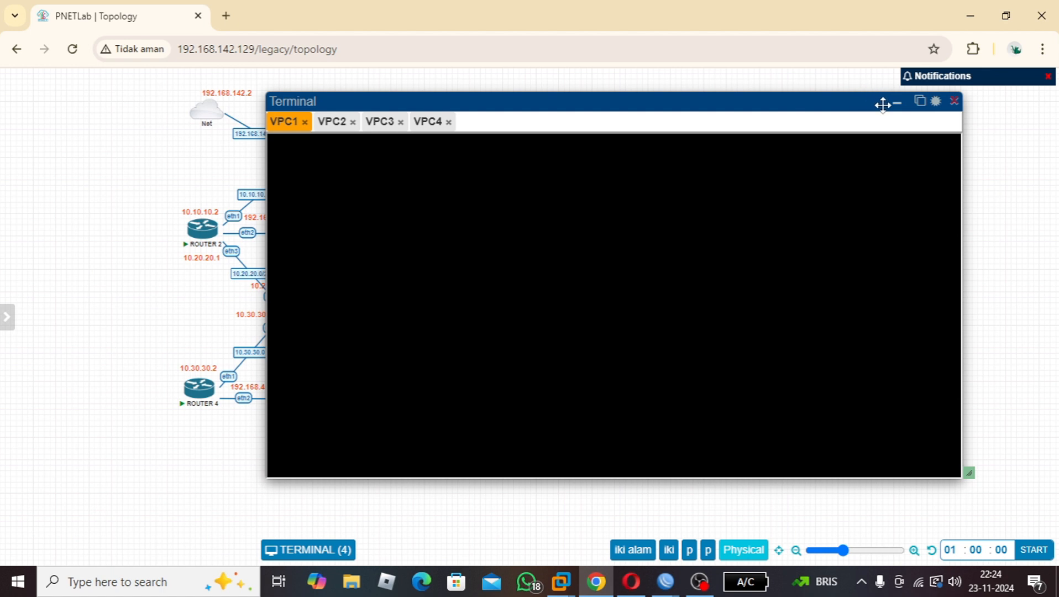
{"action": "left_click", "coordinate": [900, 108]}
{"action": "left_click", "coordinate": [897, 105]}
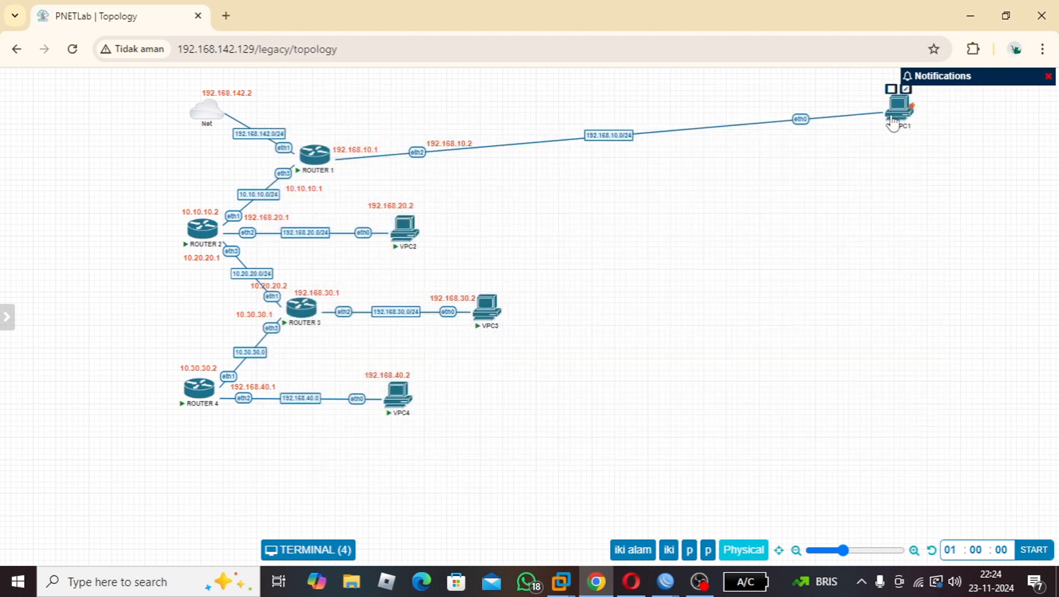
{"action": "left_click_drag", "start_coordinate": [898, 108], "coordinate": [487, 159]}
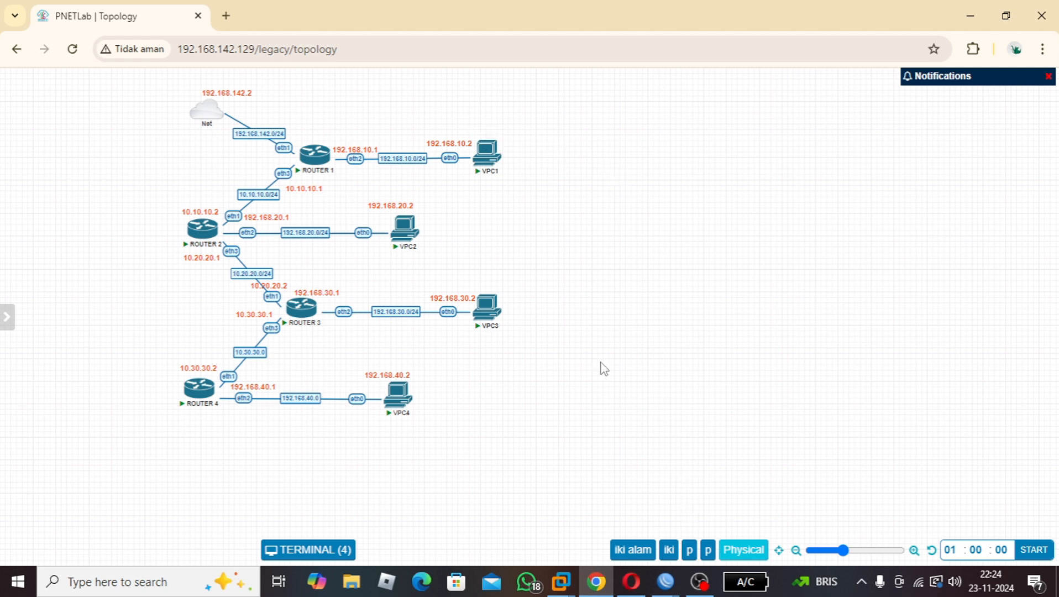
- Close the blank VPC1 terminal session and reconnect the disconnected VPC2 session
{"action": "left_click", "coordinate": [486, 153]}
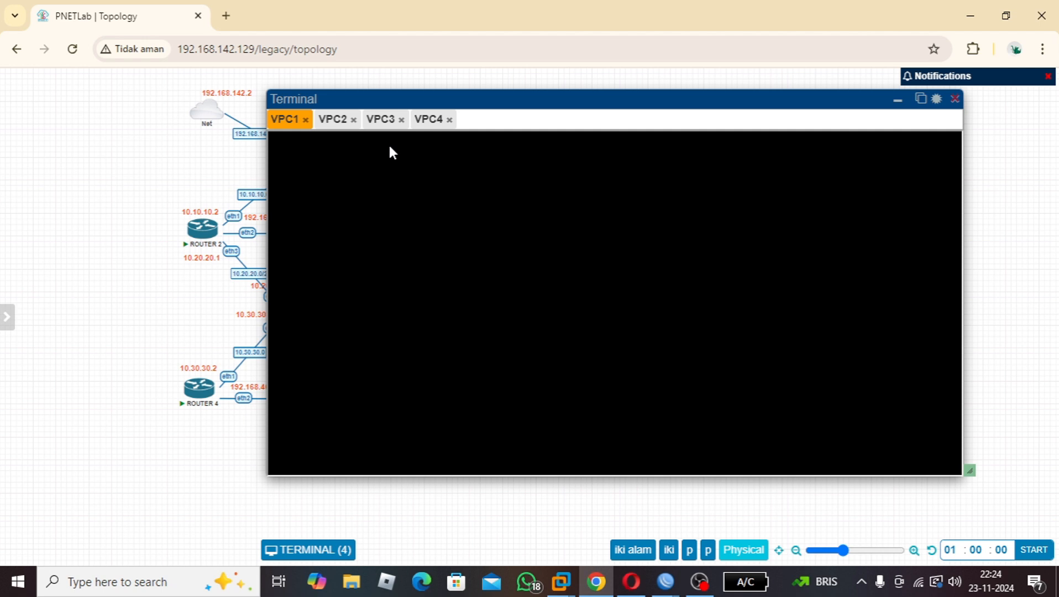
{"action": "left_click", "coordinate": [295, 128]}
{"action": "left_click", "coordinate": [305, 121]}
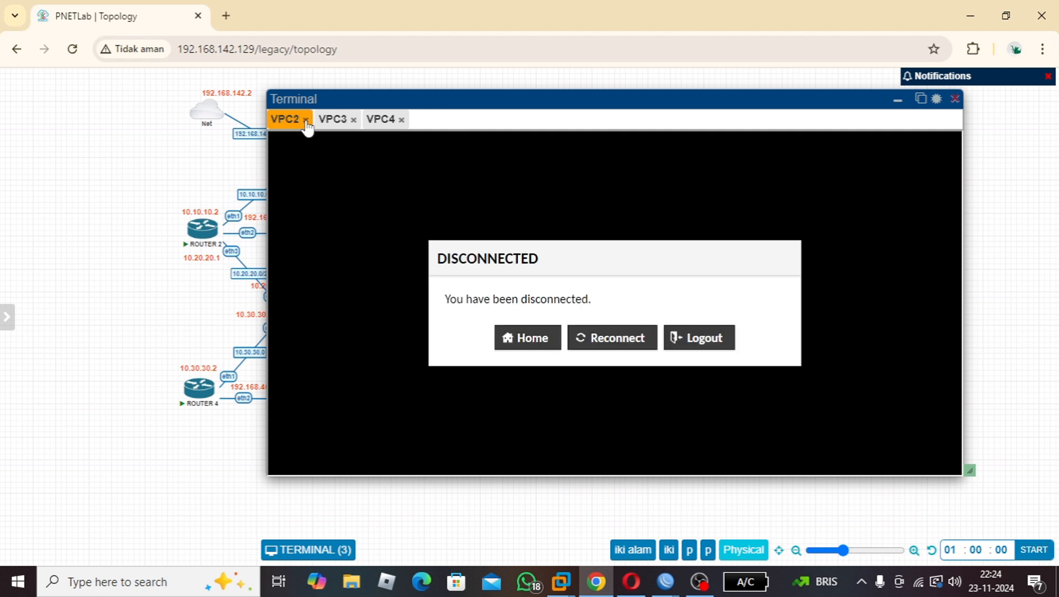
{"action": "left_click", "coordinate": [607, 344]}
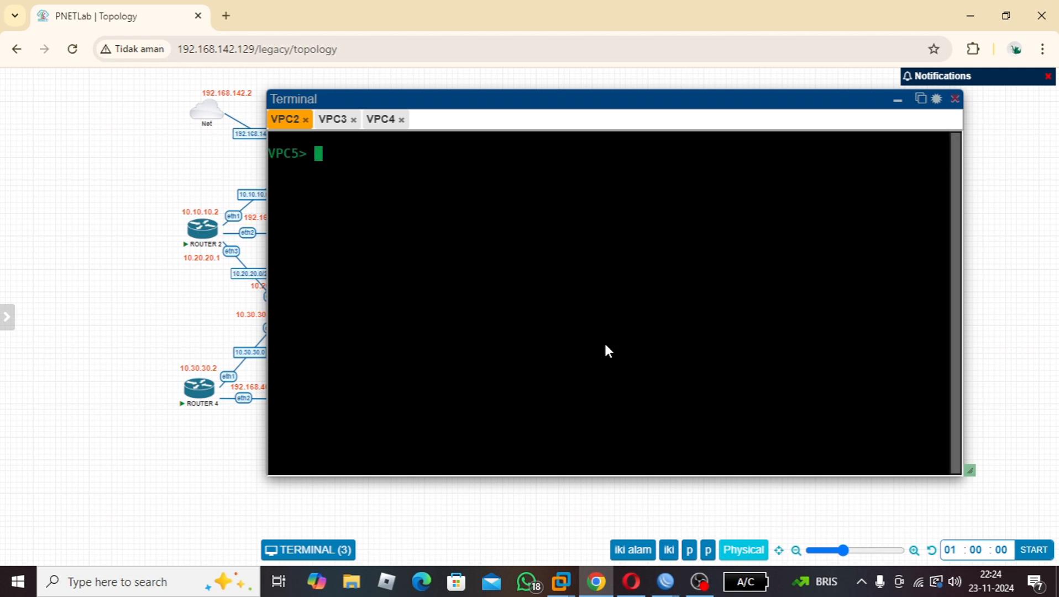
- Open a fresh terminal session for VPC1 from the topology and bring up its command prompt
{"action": "left_click", "coordinate": [900, 103]}
{"action": "left_click", "coordinate": [487, 154]}
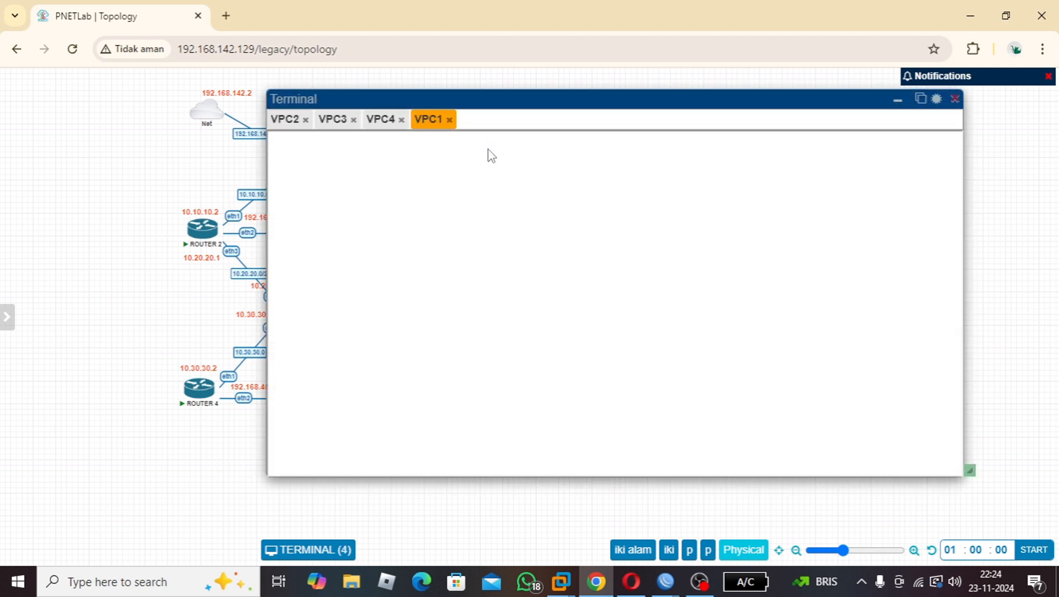
{"action": "key", "text": "Return"}
{"action": "key", "text": "Return"}
{"action": "key", "text": "Return"}
{"action": "key", "text": "Return"}
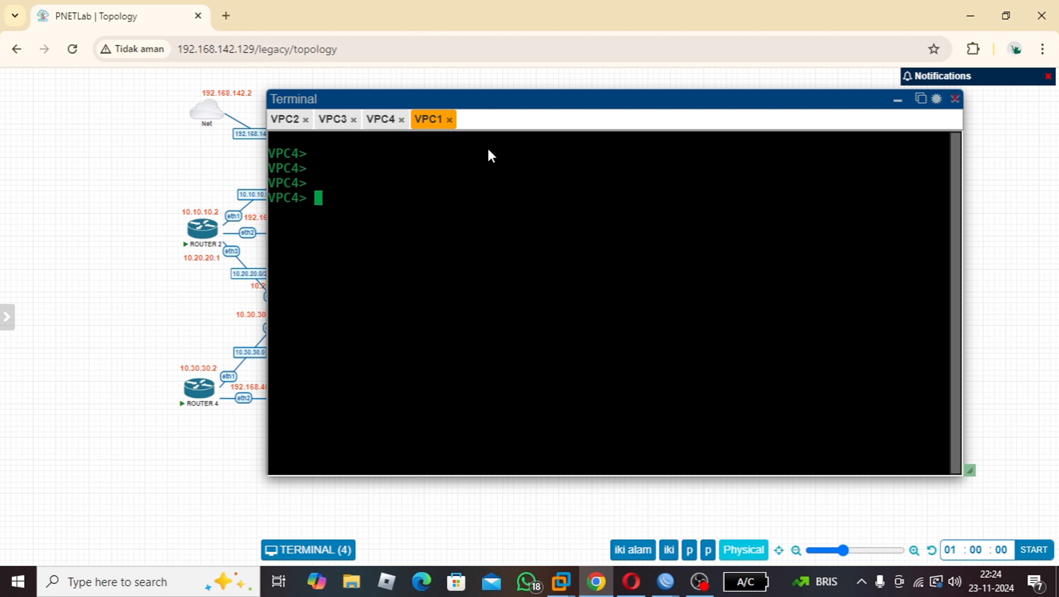
- Show VPC1's IP configuration in its terminal
{"action": "type", "text": "show ip"}
{"action": "key", "text": "Return"}
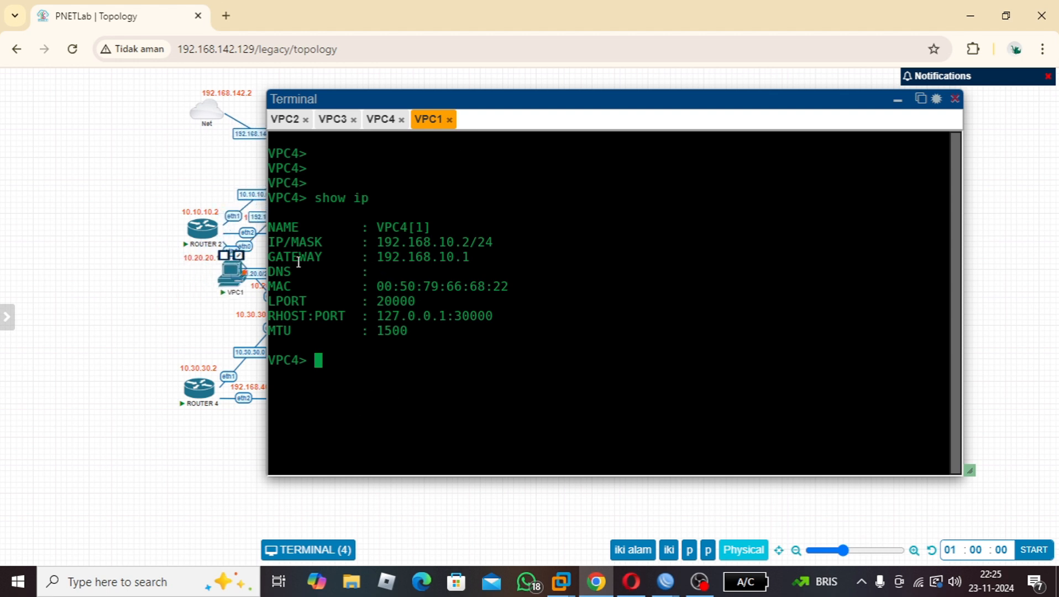
{"action": "left_click_drag", "start_coordinate": [486, 249], "coordinate": [1013, 188]}
{"action": "left_click_drag", "start_coordinate": [1004, 142], "coordinate": [981, 217]}
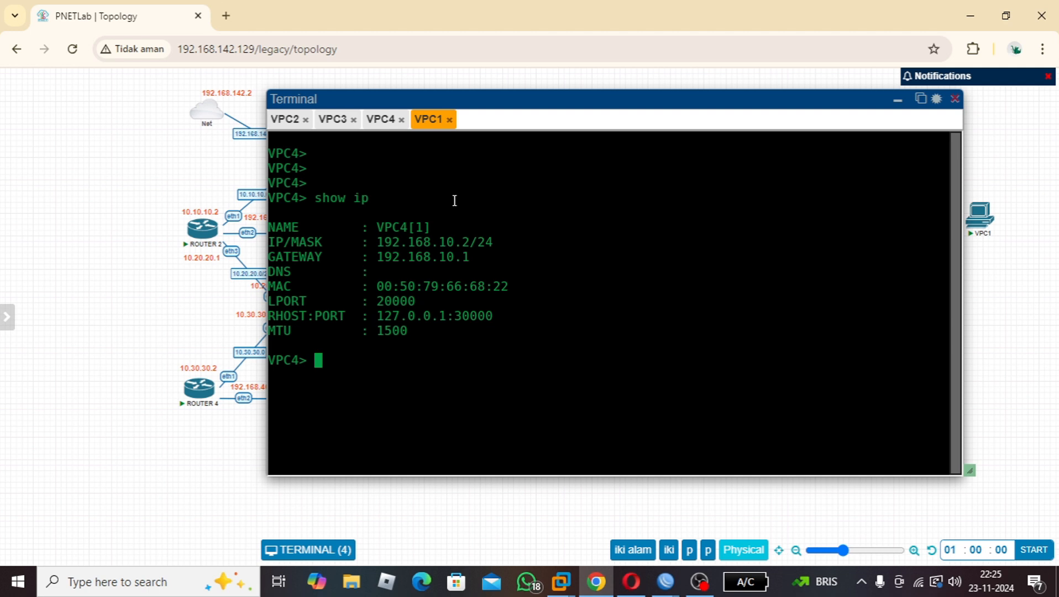
- Ping VPC2 at 192.168.20.2 from VPC1's terminal
{"action": "type", "text": "ping"}
{"action": "type", "text": "192.168"}
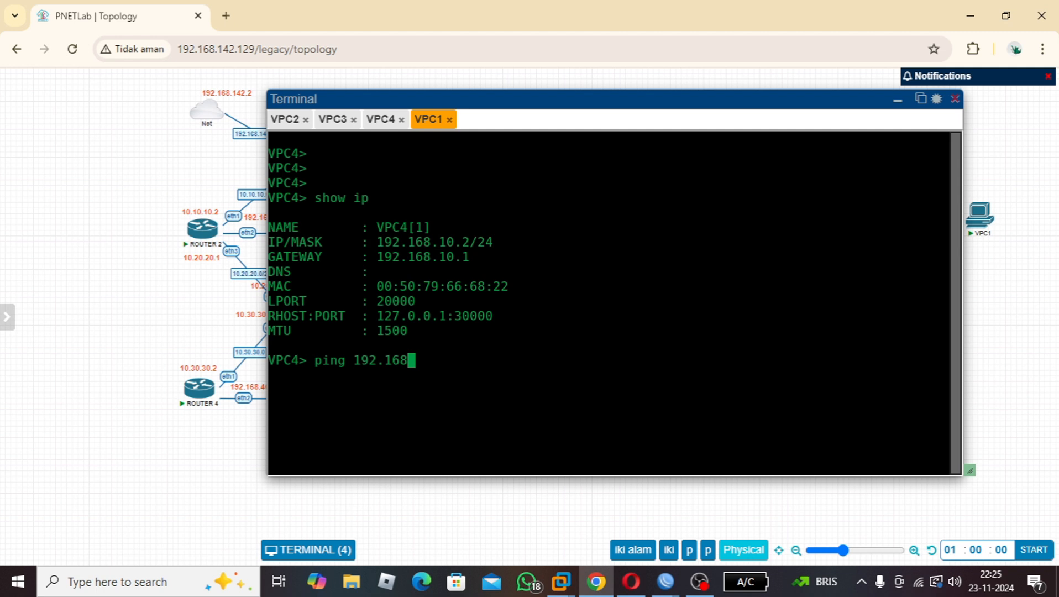
{"action": "type", "text": ".20.2"}
{"action": "key", "text": "Return"}
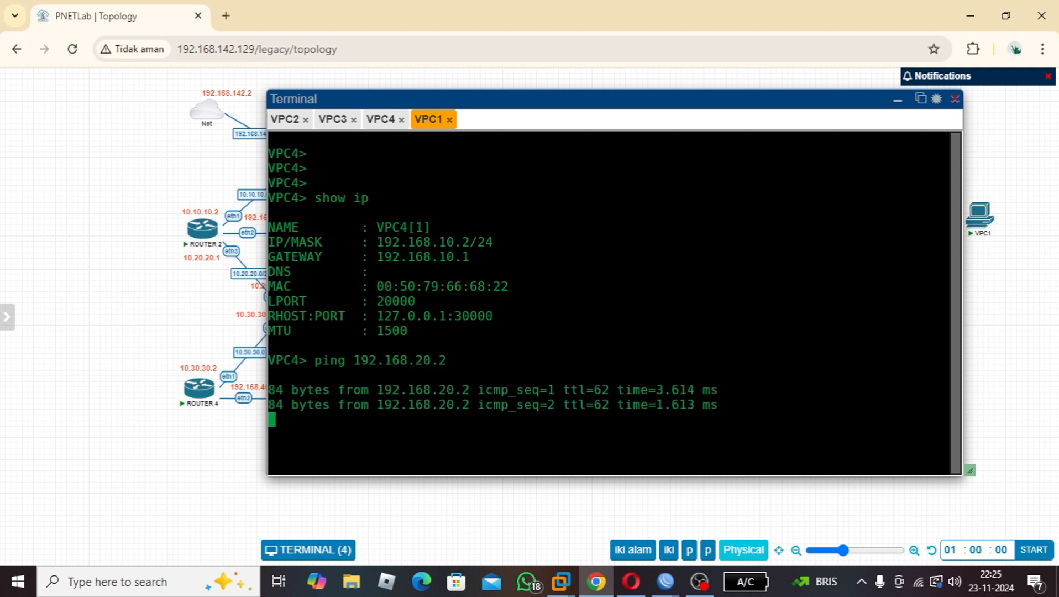
- Place VPC1 back beside its 192.168.10.2 label with the terminal minimized, and restore the terminal window
{"action": "left_click_drag", "start_coordinate": [892, 107], "coordinate": [492, 164]}
{"action": "left_click", "coordinate": [898, 111]}
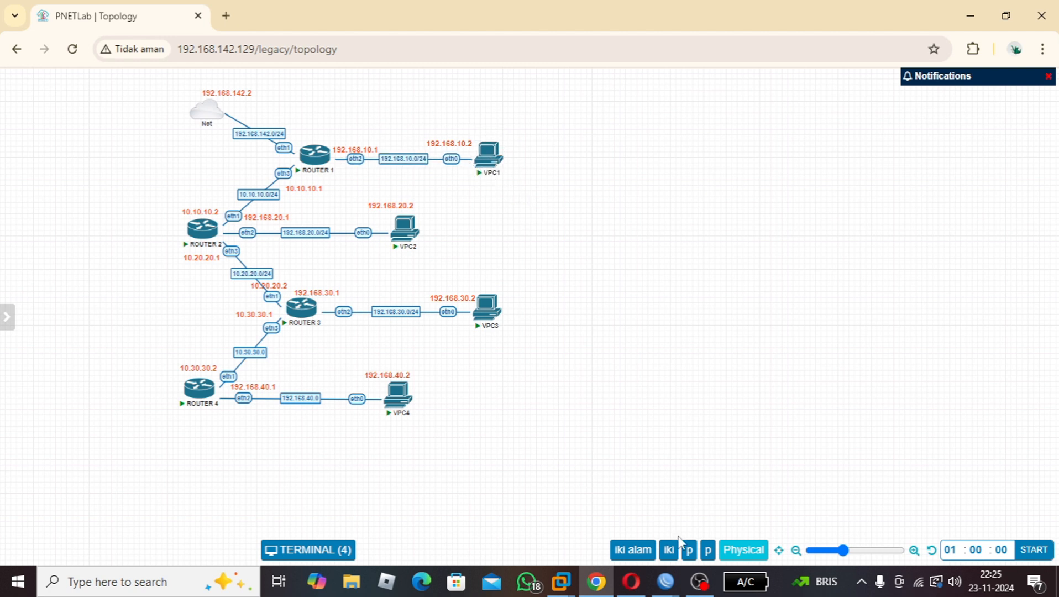
{"action": "left_click", "coordinate": [346, 551]}
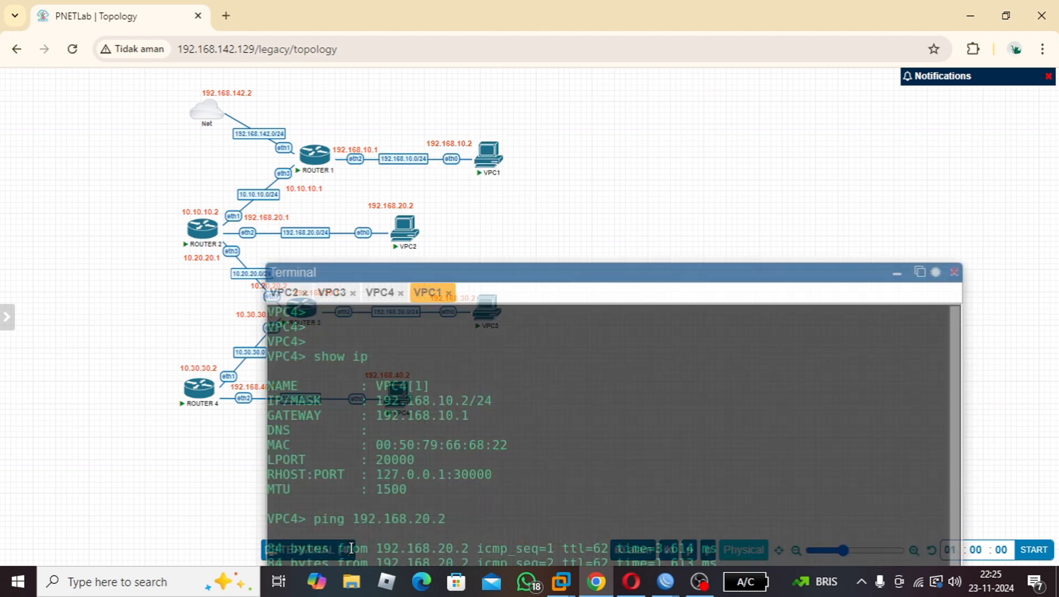
- Move the terminal window clear of the taskbar and ping VPC3 at 192.168.30.2 from VPC1, stopping after a few replies
{"action": "left_click_drag", "start_coordinate": [563, 271], "coordinate": [608, 121]}
{"action": "key", "text": "Up"}
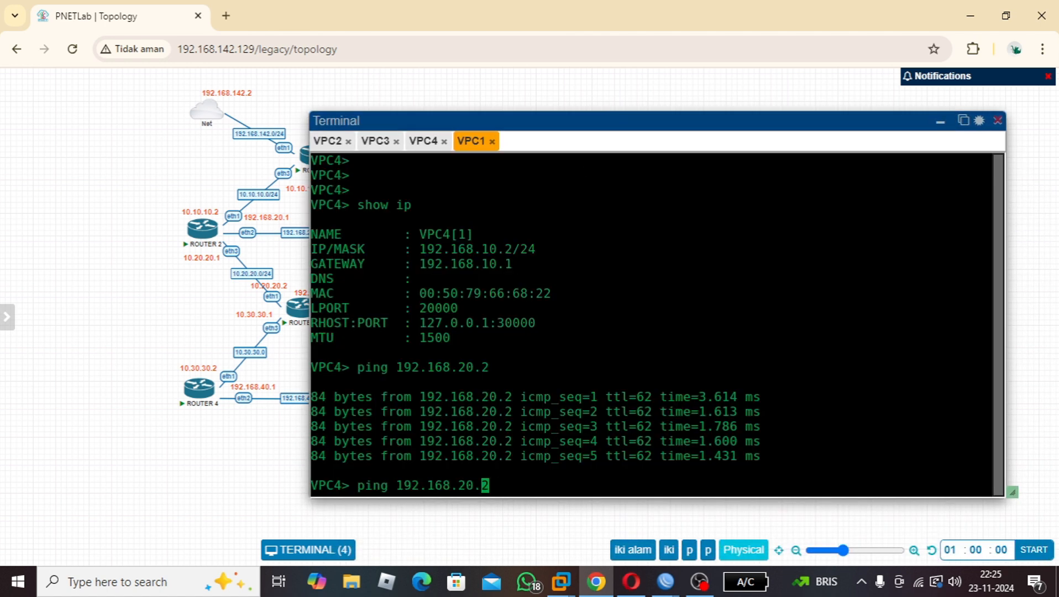
{"action": "key", "text": "Left"}
{"action": "key", "text": "Left"}
{"action": "key", "text": "Left"}
{"action": "key", "text": "BackSpace"}
{"action": "type", "text": "3"}
{"action": "key", "text": "Return"}
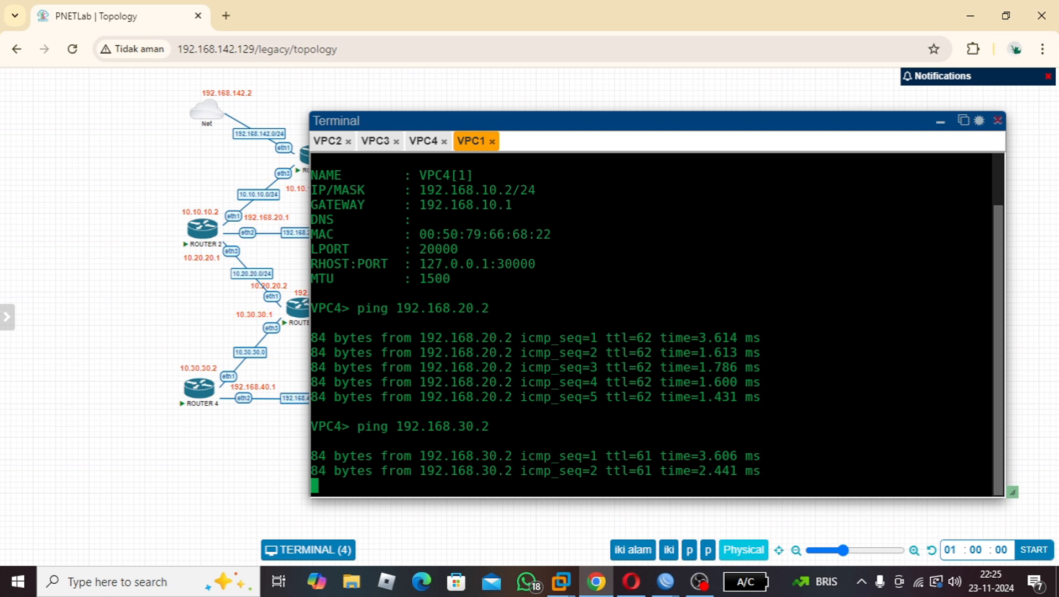
{"action": "key", "text": "ctrl+c"}
- Ping VPC4 at 192.168.40.2 from VPC1's terminal, stop it and review the ping output
{"action": "key", "text": "Up"}
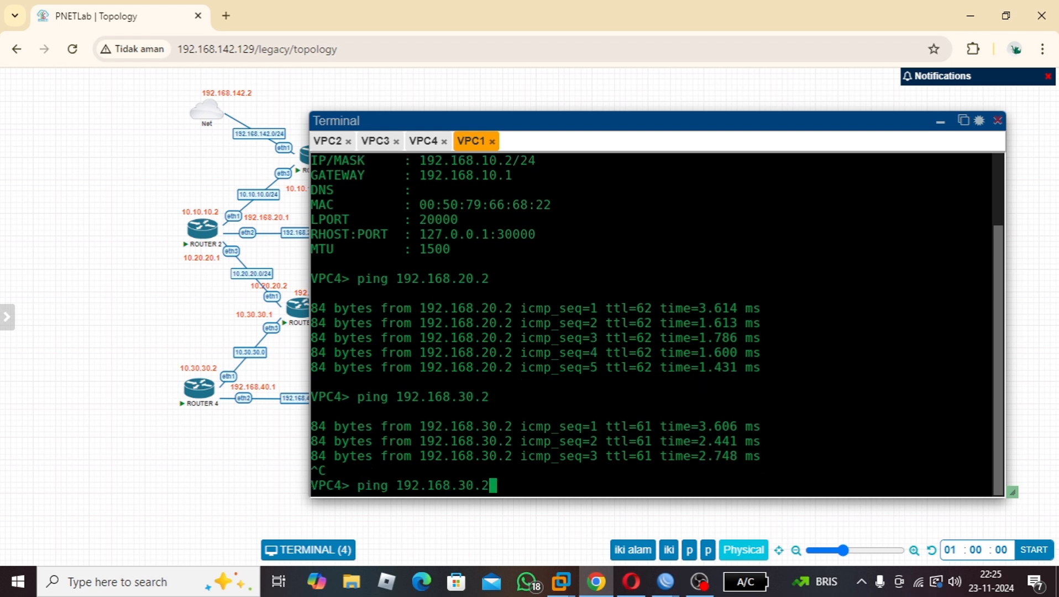
{"action": "key", "text": "Left"}
{"action": "key", "text": "Left"}
{"action": "key", "text": "Left"}
{"action": "key", "text": "BackSpace"}
{"action": "type", "text": "4"}
{"action": "key", "text": "Return"}
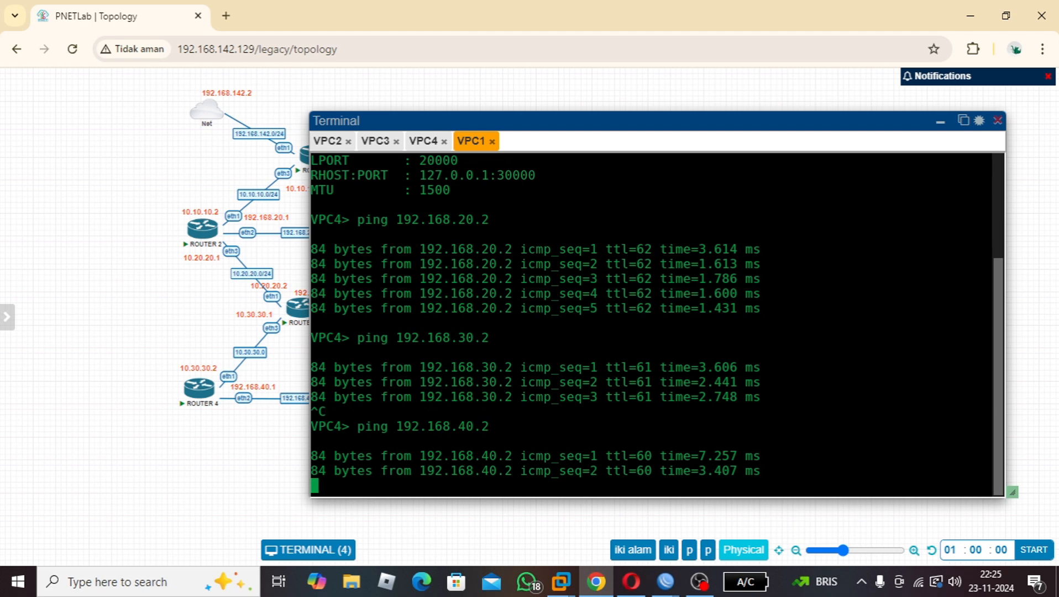
{"action": "key", "text": "ctrl+c"}
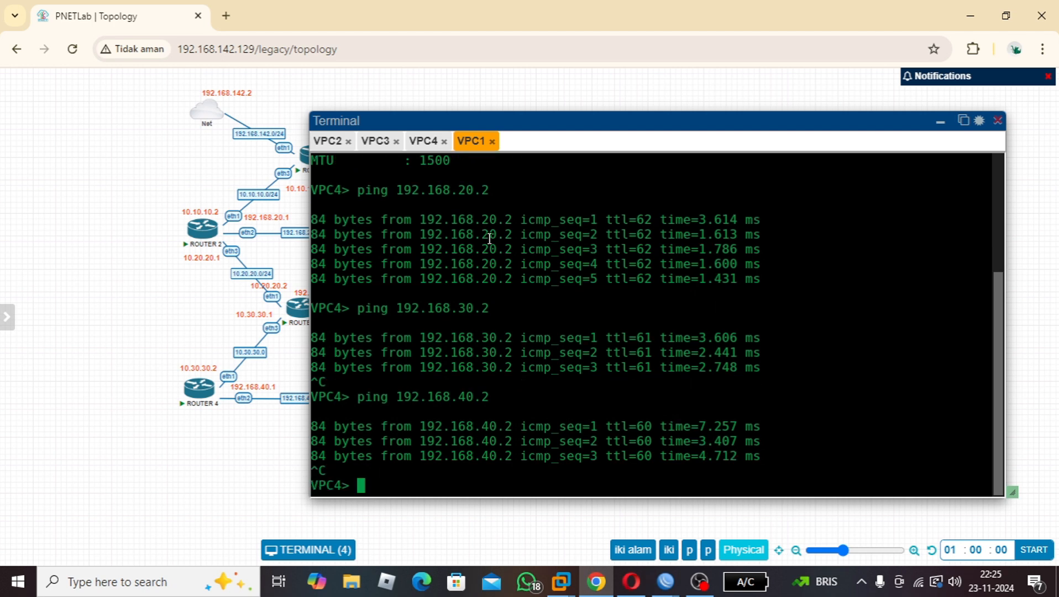
{"action": "scroll", "coordinate": [456, 235], "scroll_direction": "up", "scroll_amount": 4}
{"action": "scroll", "coordinate": [456, 234], "scroll_direction": "down", "scroll_amount": 4}
- Switch to VPC2's terminal session and ping VPC1 at 192.168.10.2, stopping after a few replies
{"action": "left_click", "coordinate": [331, 141]}
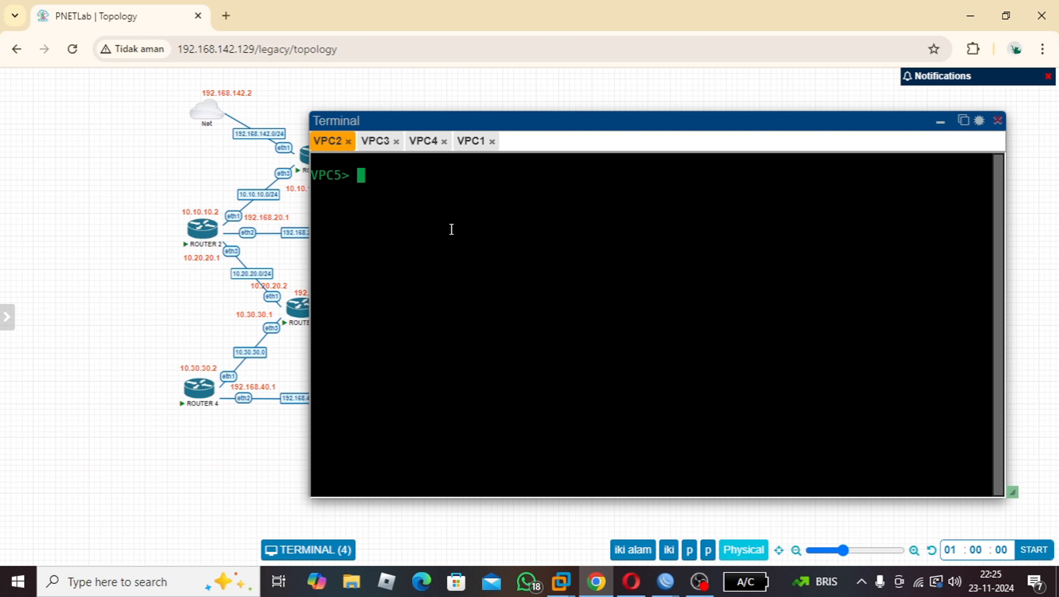
{"action": "type", "text": "ping 192.168"}
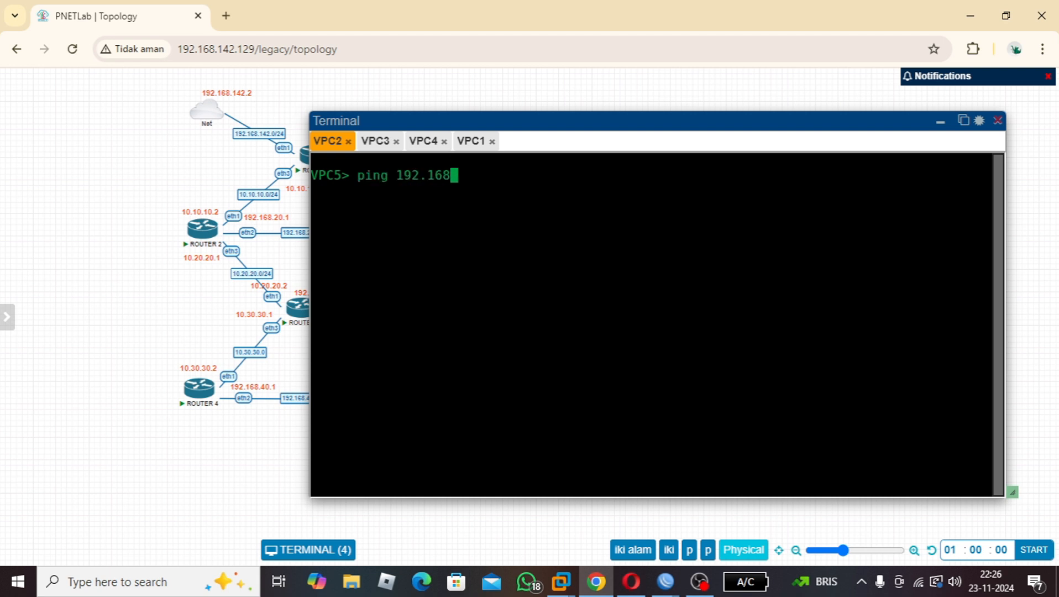
{"action": "type", "text": ".10.2"}
{"action": "key", "text": "Return"}
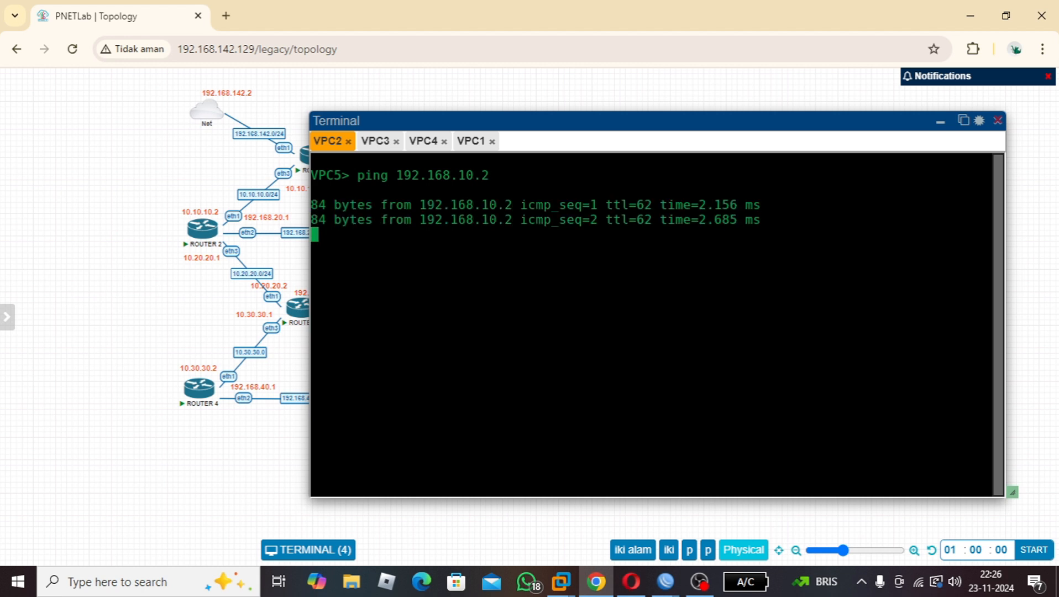
{"action": "key", "text": "ctrl+c"}
- Ping VPC3 at 192.168.30.2 from VPC2's terminal and stop it after a few replies
{"action": "key", "text": "Up"}
{"action": "key", "text": "Left"}
{"action": "key", "text": "Left"}
{"action": "key", "text": "Left"}
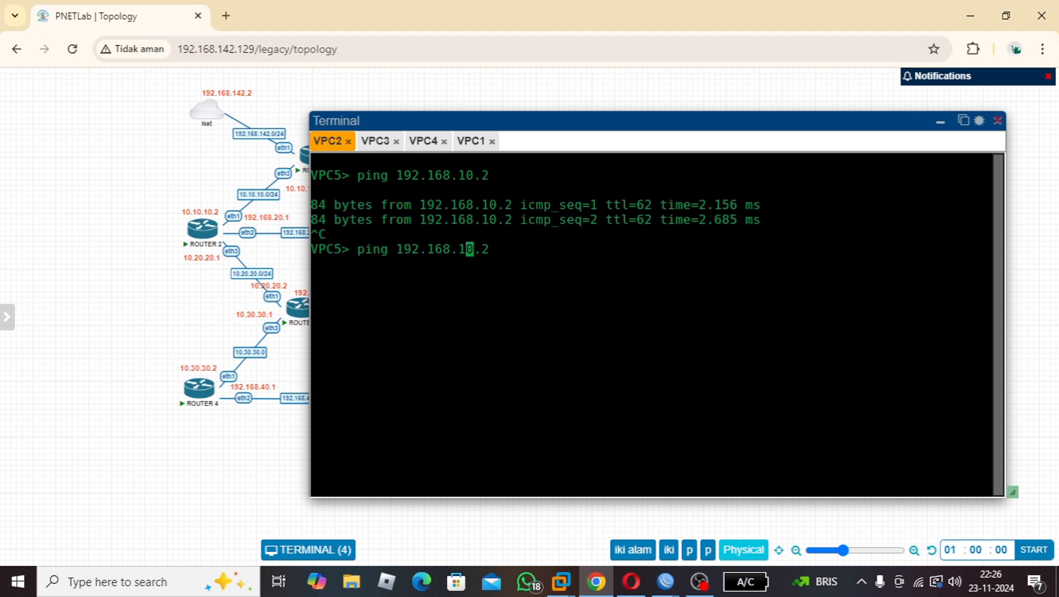
{"action": "key", "text": "BackSpace"}
{"action": "type", "text": "3"}
{"action": "key", "text": "Return"}
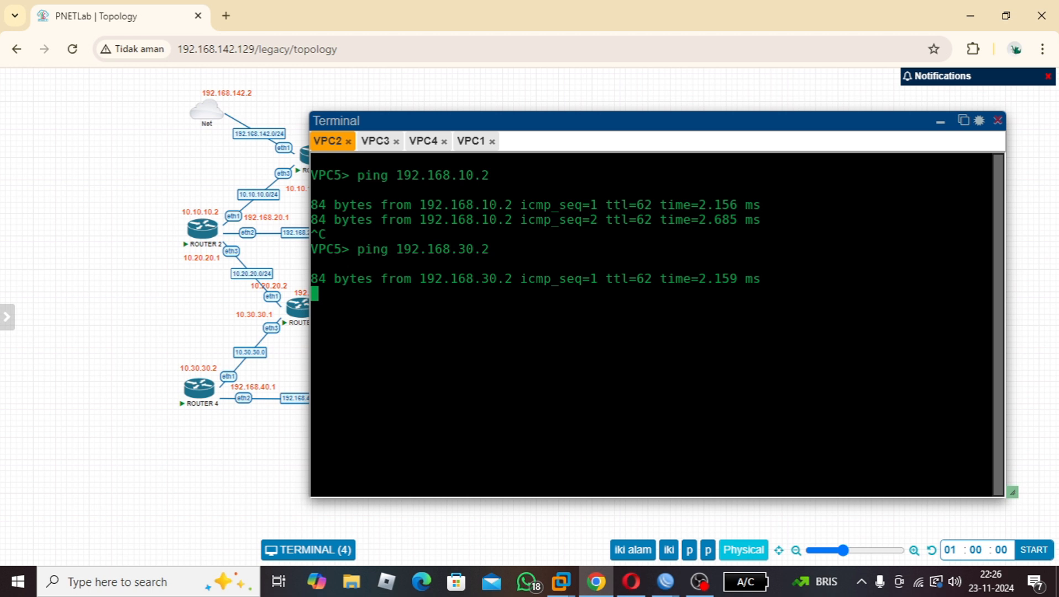
{"action": "key", "text": "ctrl+c"}
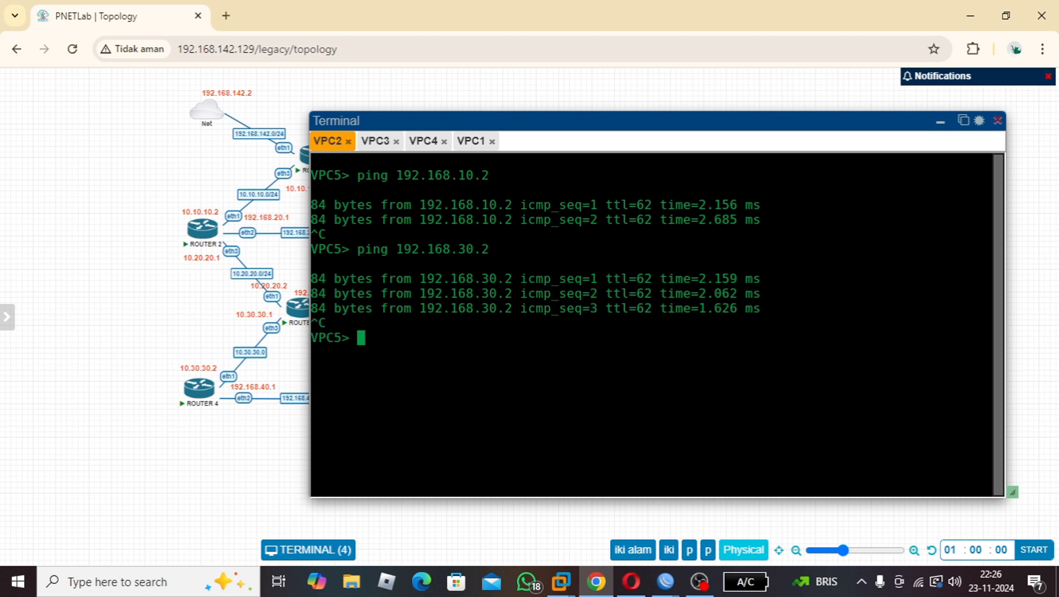
- Ping VPC4 at 192.168.40.2 from VPC2's terminal and stop it after a few replies
{"action": "key", "text": "Up"}
{"action": "key", "text": "Left"}
{"action": "key", "text": "Left"}
{"action": "key", "text": "Left"}
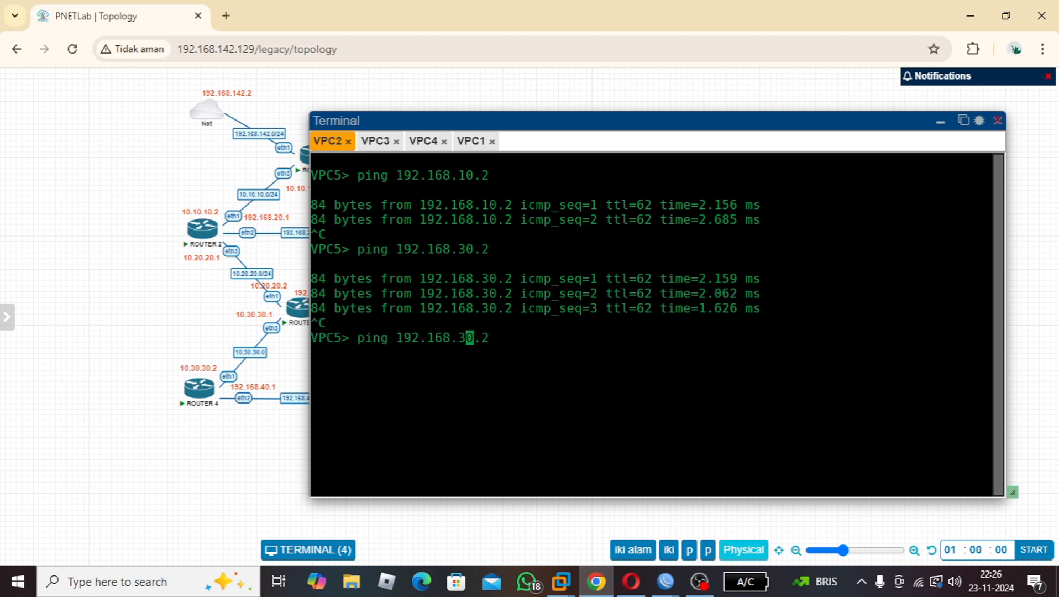
{"action": "key", "text": "BackSpace"}
{"action": "type", "text": "4"}
{"action": "key", "text": "Return"}
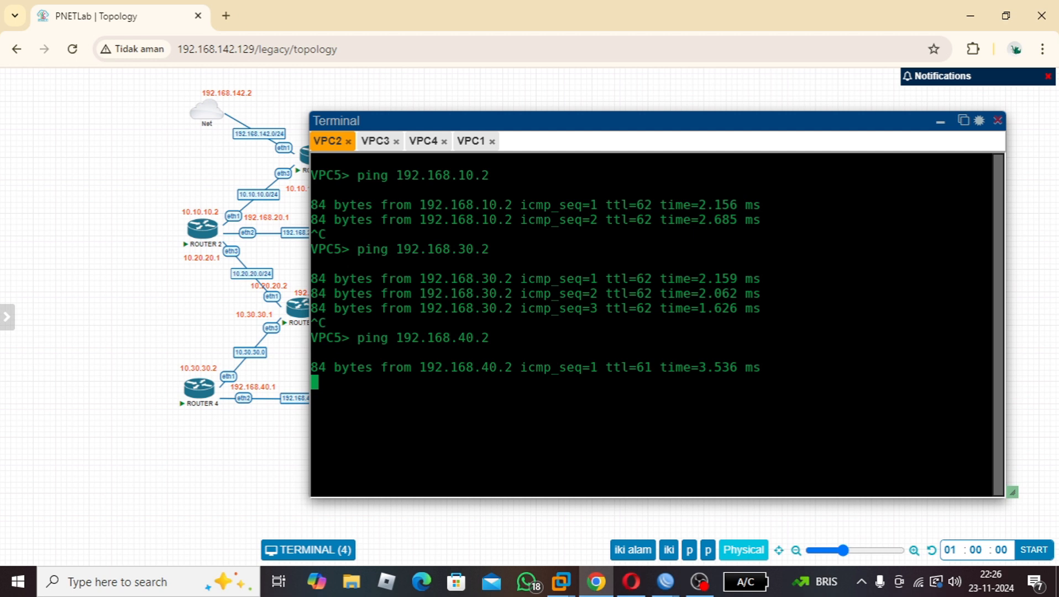
{"action": "key", "text": "ctrl+c"}
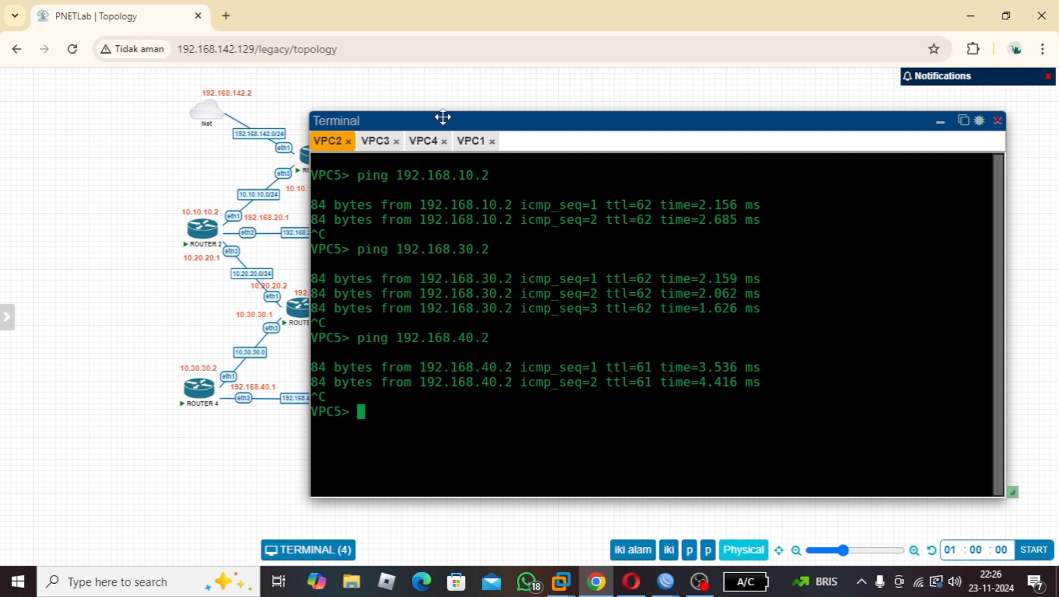
- Close the blank VPC3 and VPC4 terminal sessions and minimize the terminal window
{"action": "left_click", "coordinate": [384, 145]}
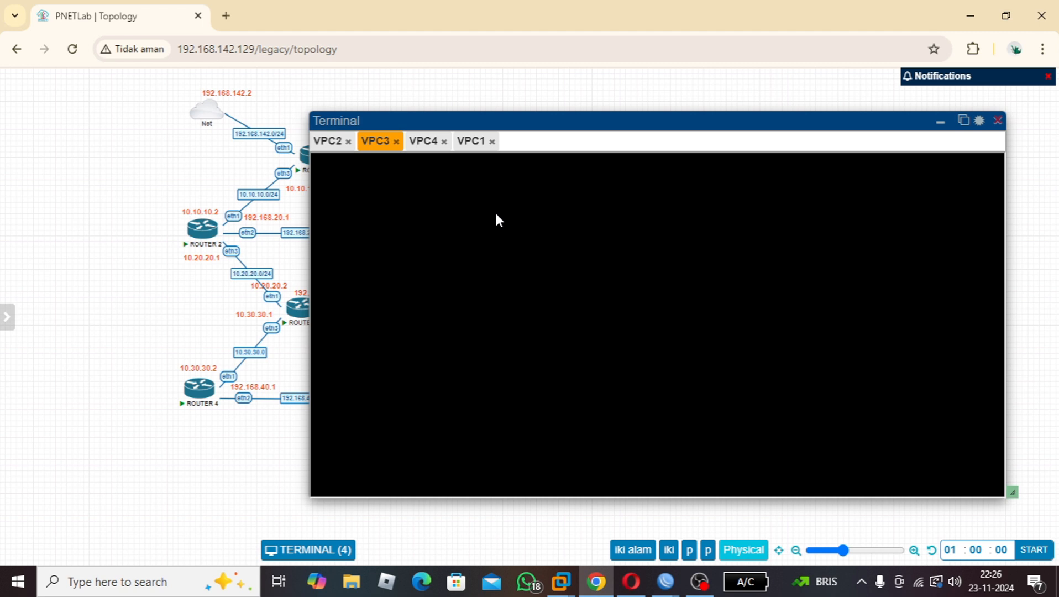
{"action": "left_click", "coordinate": [396, 142]}
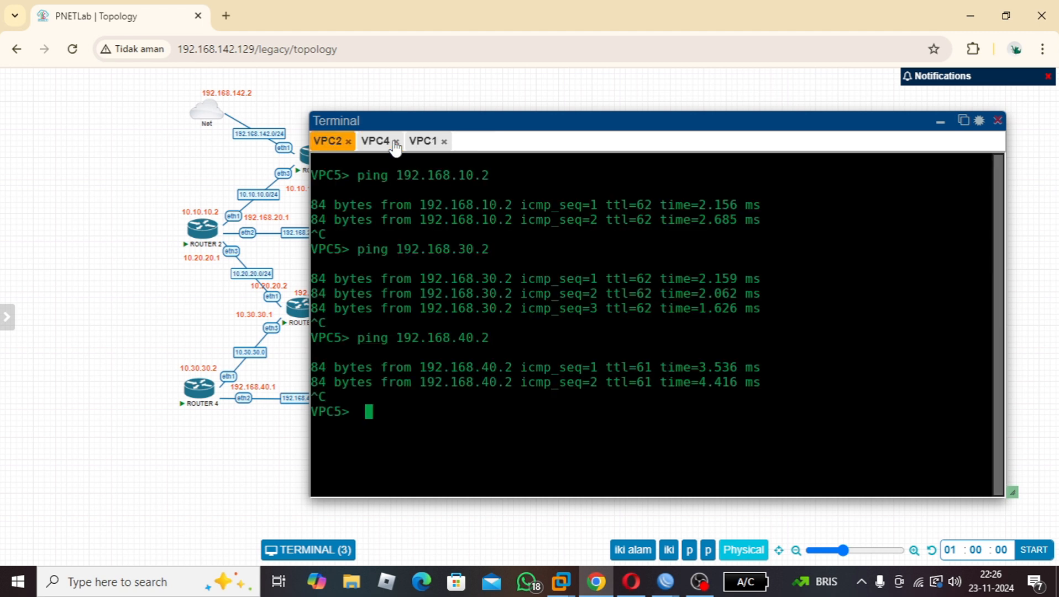
{"action": "left_click", "coordinate": [385, 149]}
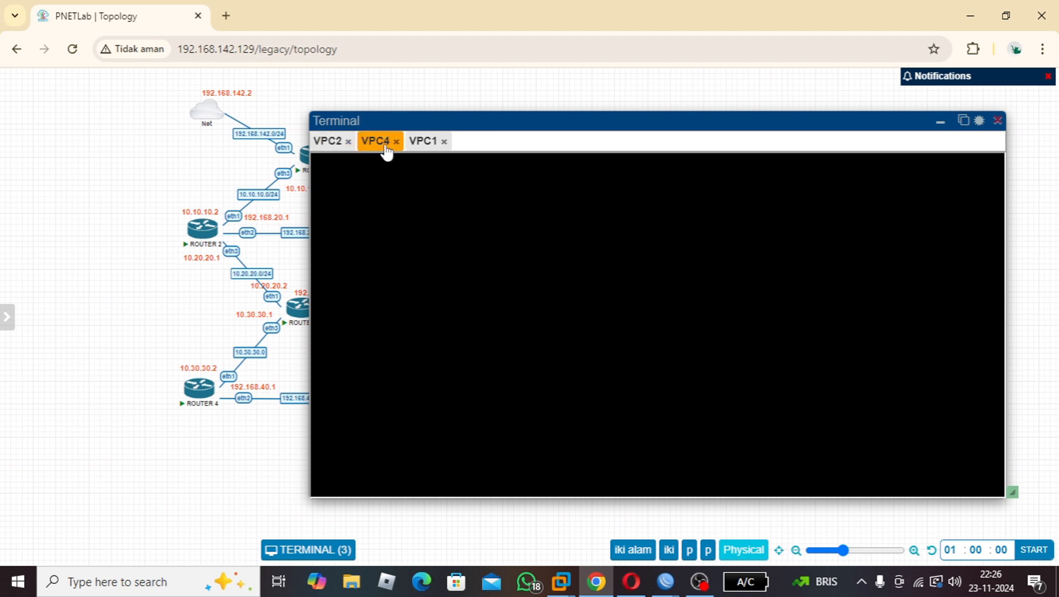
{"action": "left_click", "coordinate": [396, 142]}
{"action": "left_click", "coordinate": [940, 122]}
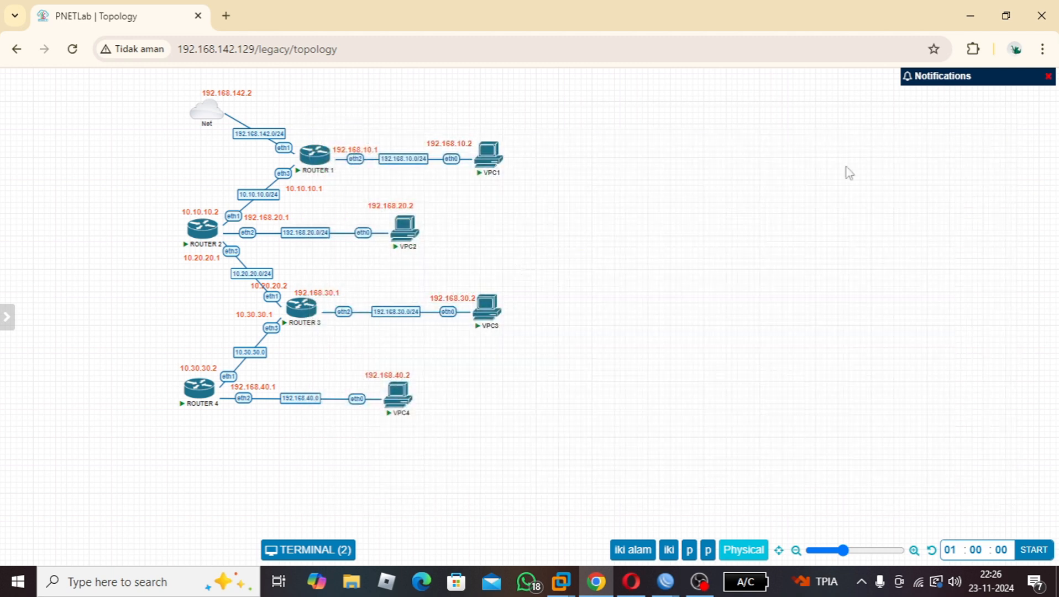
- Open a fresh terminal session for VPC3 from the topology and ping VPC1 at 192.168.10.2, stopping after a few replies
{"action": "left_click", "coordinate": [491, 311]}
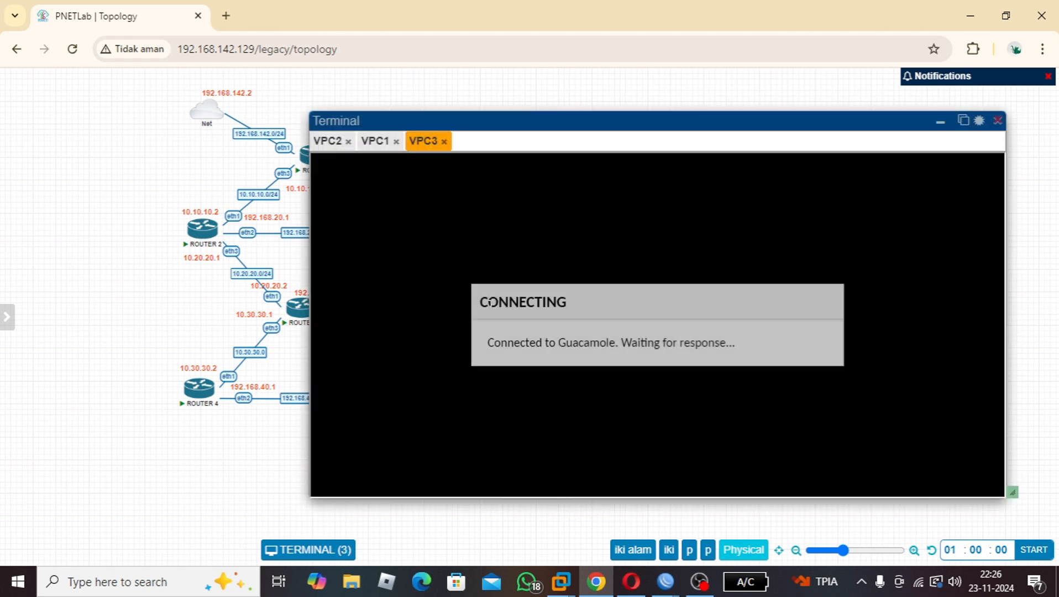
{"action": "key", "text": "Return"}
{"action": "key", "text": "Return"}
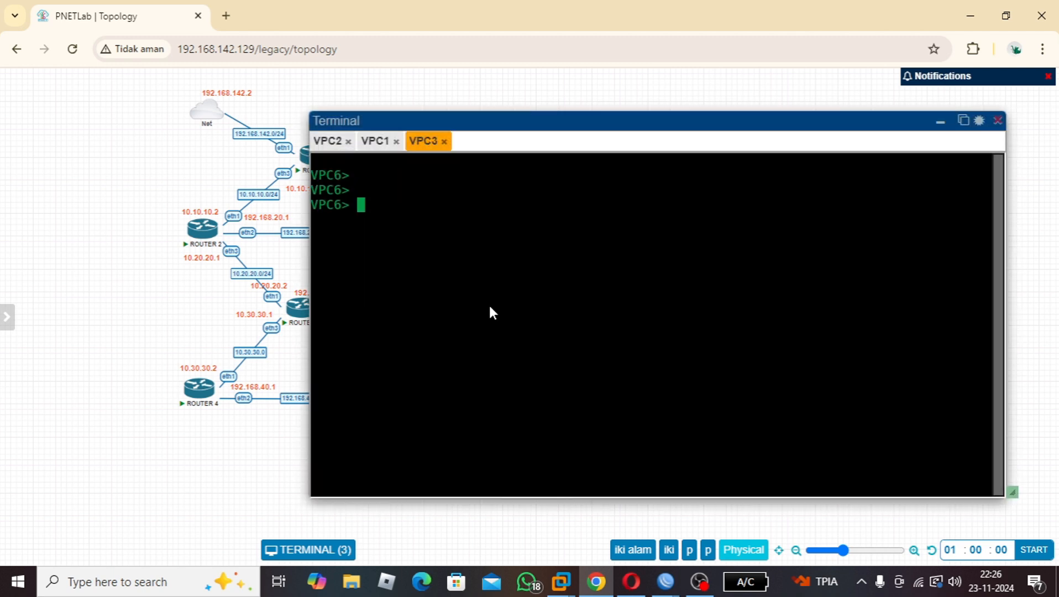
{"action": "type", "text": "ping 192"}
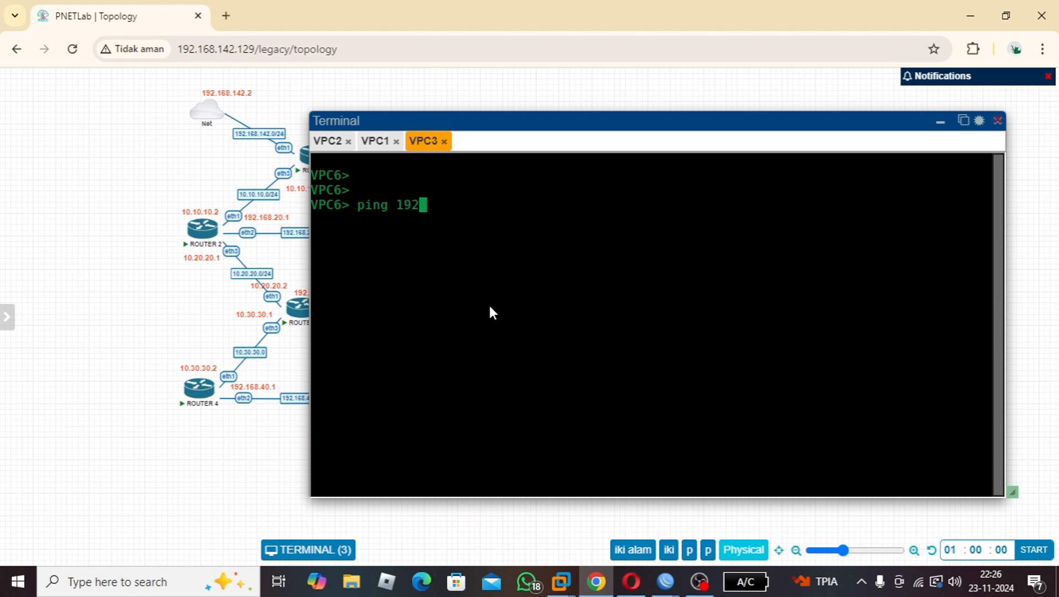
{"action": "type", "text": ".168.10.2"}
{"action": "key", "text": "Return"}
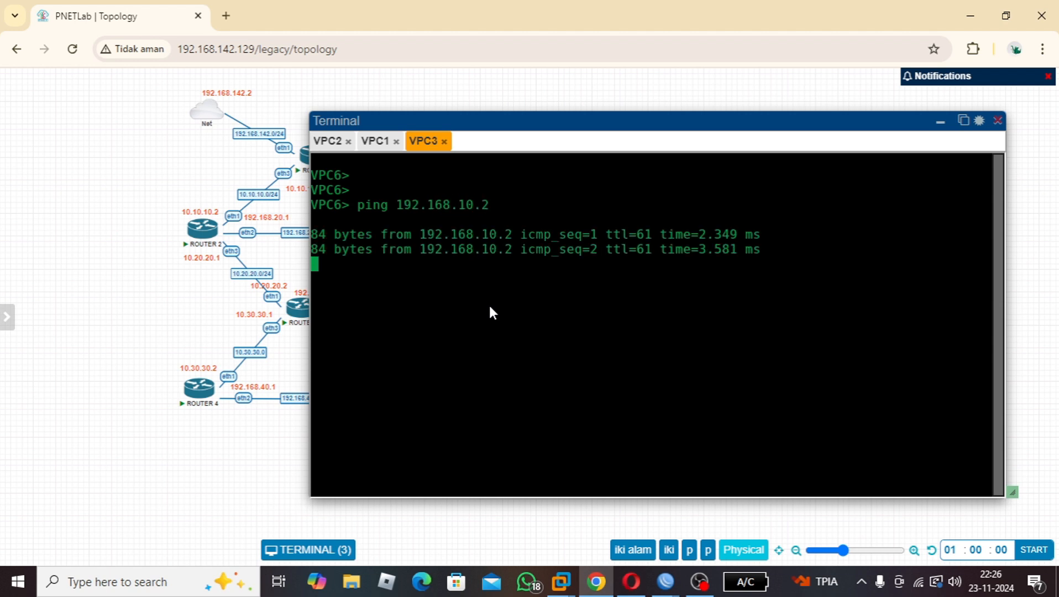
{"action": "key", "text": "ctrl+c"}
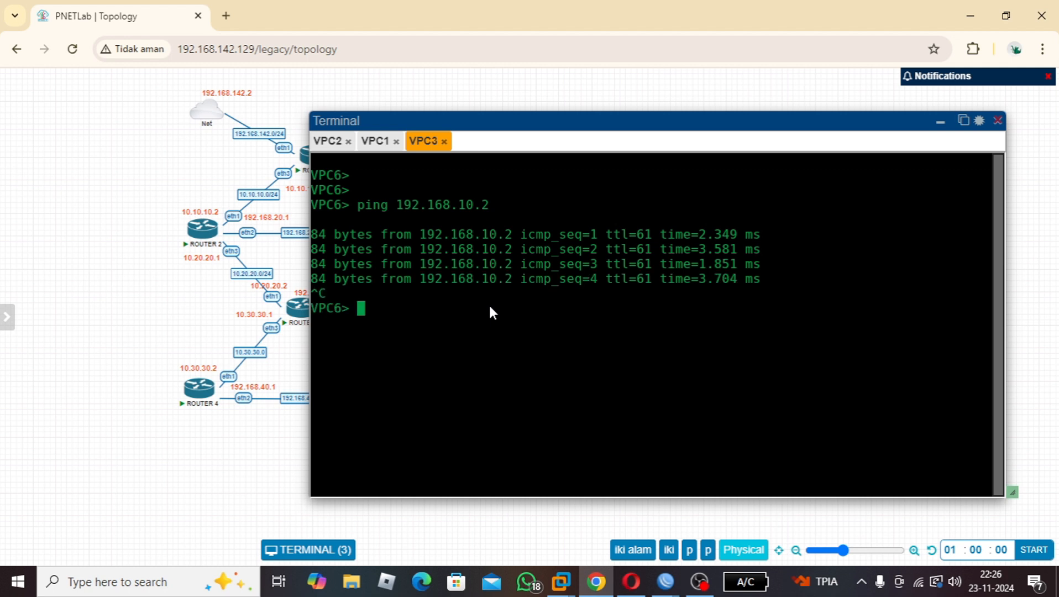
- Ping VPC2 at 192.168.20.2 from VPC3's terminal and stop it after a few replies
{"action": "key", "text": "Up"}
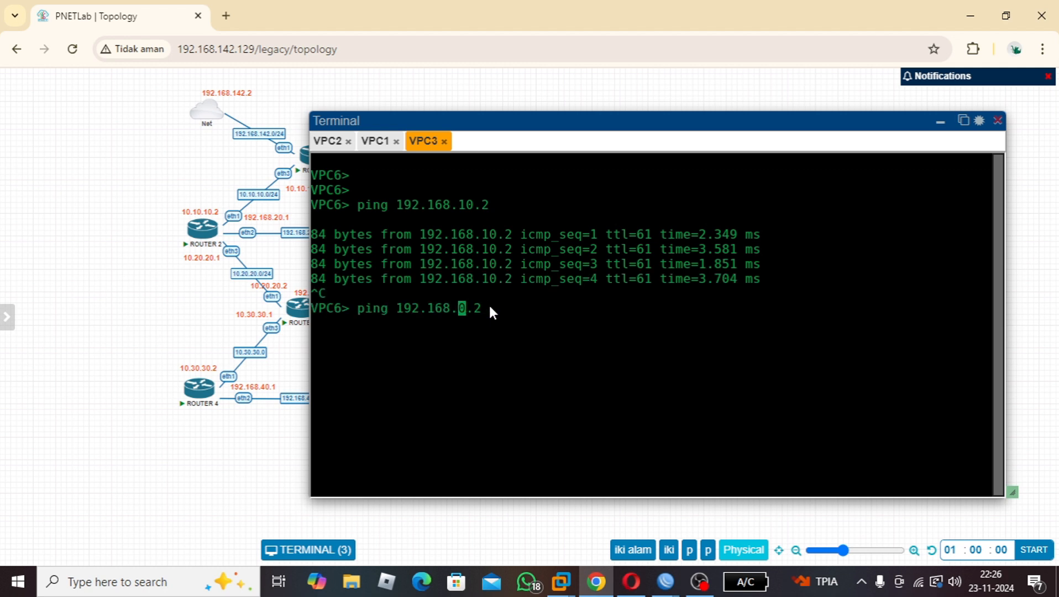
{"action": "type", "text": "2"}
{"action": "key", "text": "Return"}
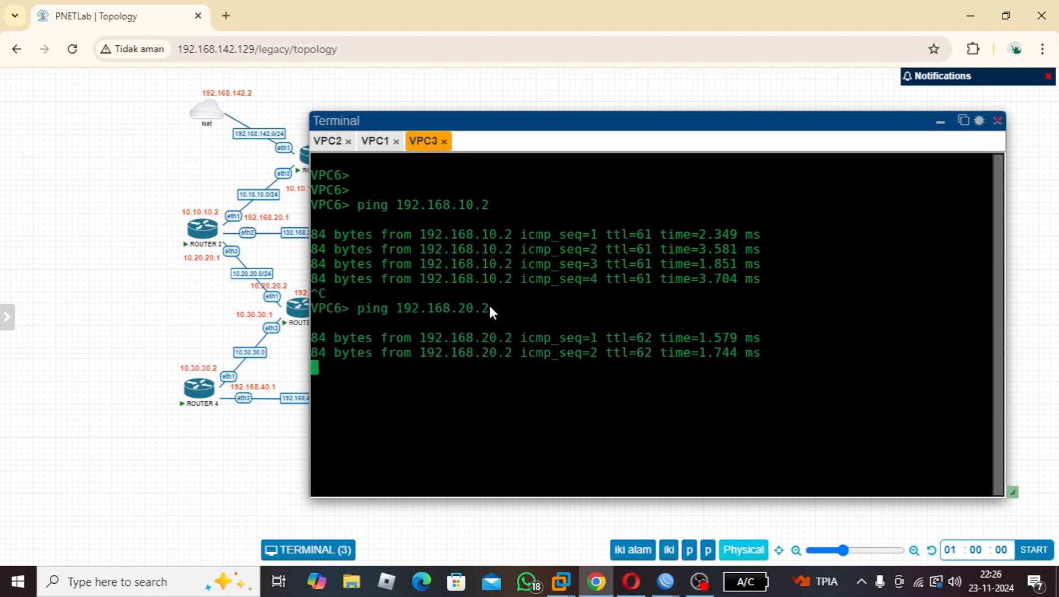
{"action": "key", "text": "ctrl+c"}
- Ping VPC4 at 192.168.40.2 from VPC3's terminal and stop it after a few replies
{"action": "key", "text": "Up"}
{"action": "key", "text": "Left"}
{"action": "key", "text": "Left"}
{"action": "key", "text": "Left"}
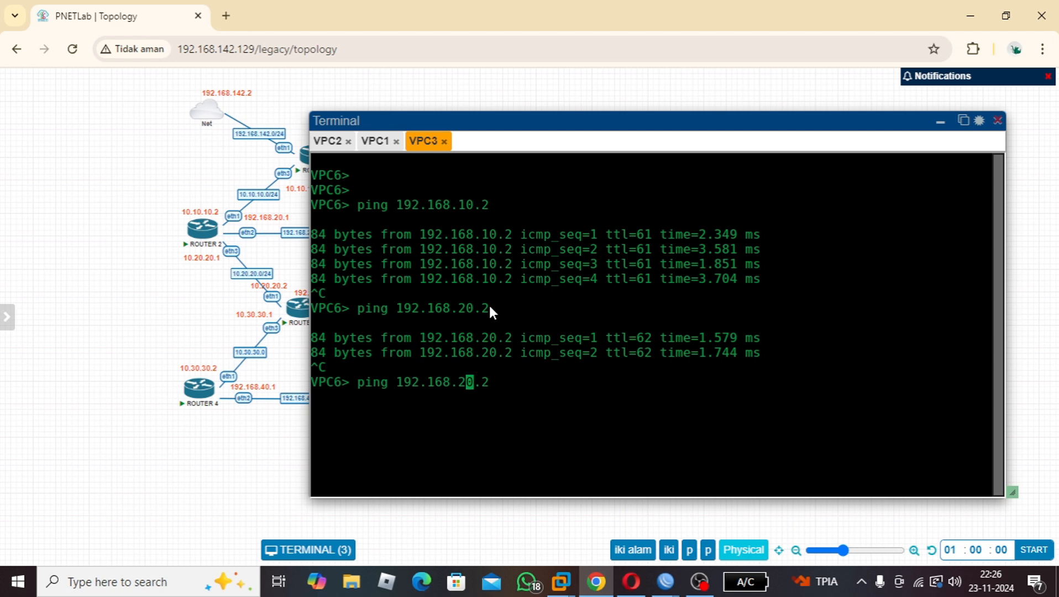
{"action": "key", "text": "BackSpace"}
{"action": "type", "text": "4"}
{"action": "key", "text": "Return"}
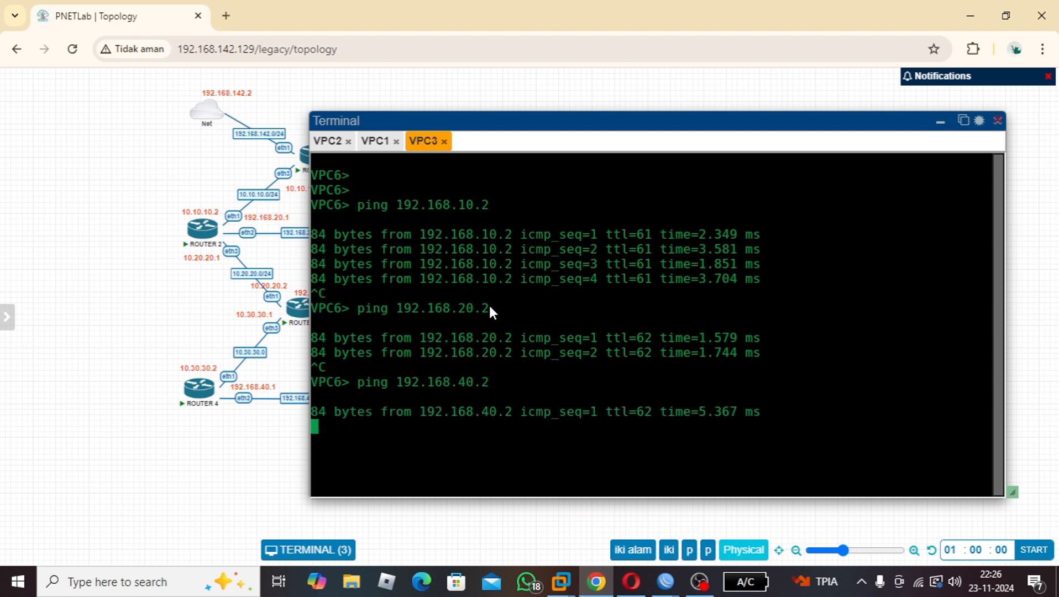
{"action": "key", "text": "ctrl+c"}
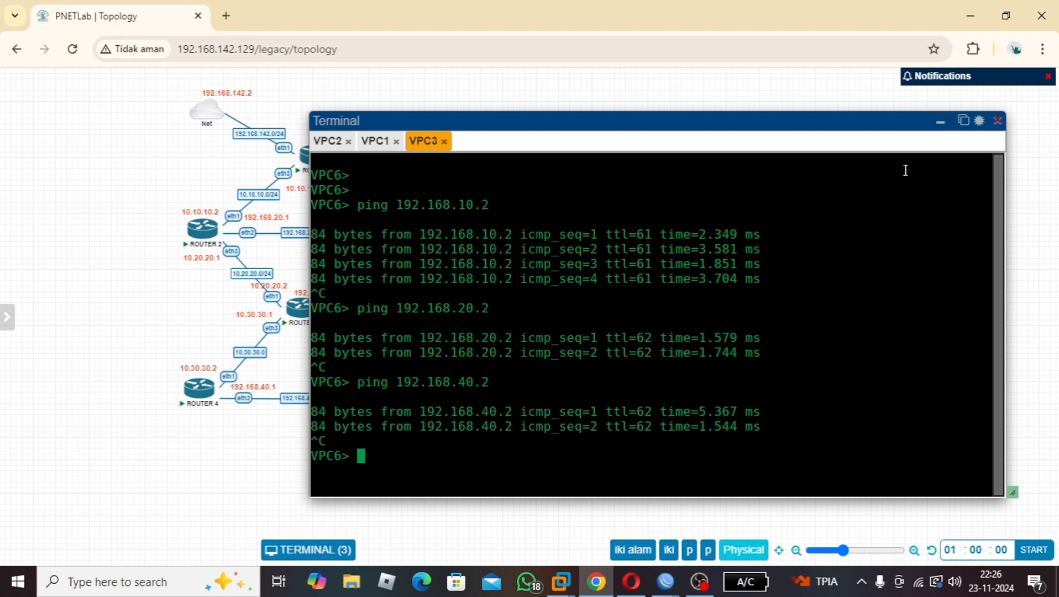
- Open a fresh terminal session for VPC4 from the topology and ping VPC1 at 192.168.10.2, stopping after a few replies
{"action": "left_click", "coordinate": [940, 123]}
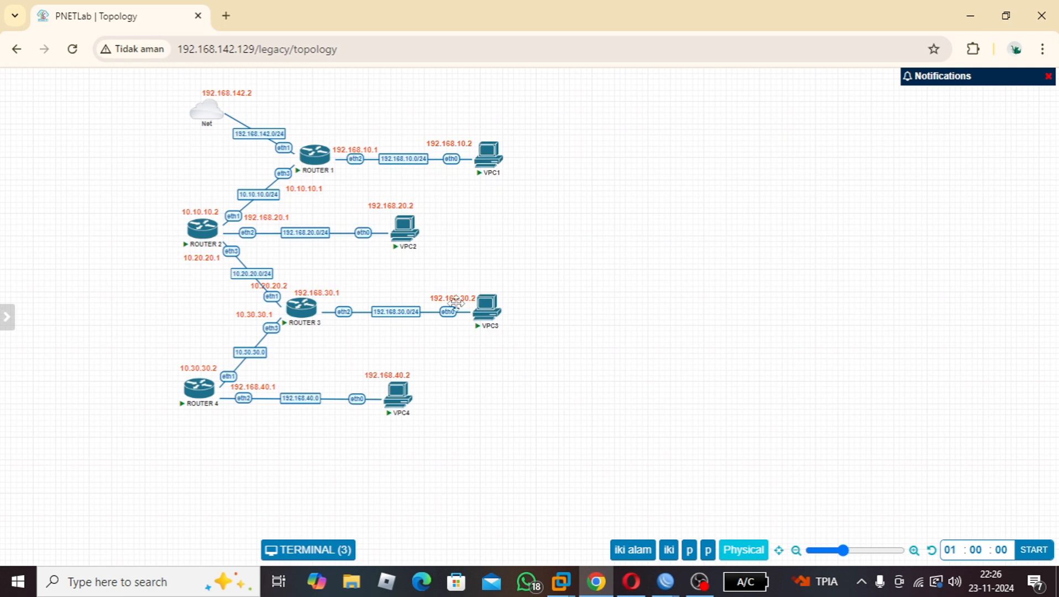
{"action": "left_click", "coordinate": [396, 407]}
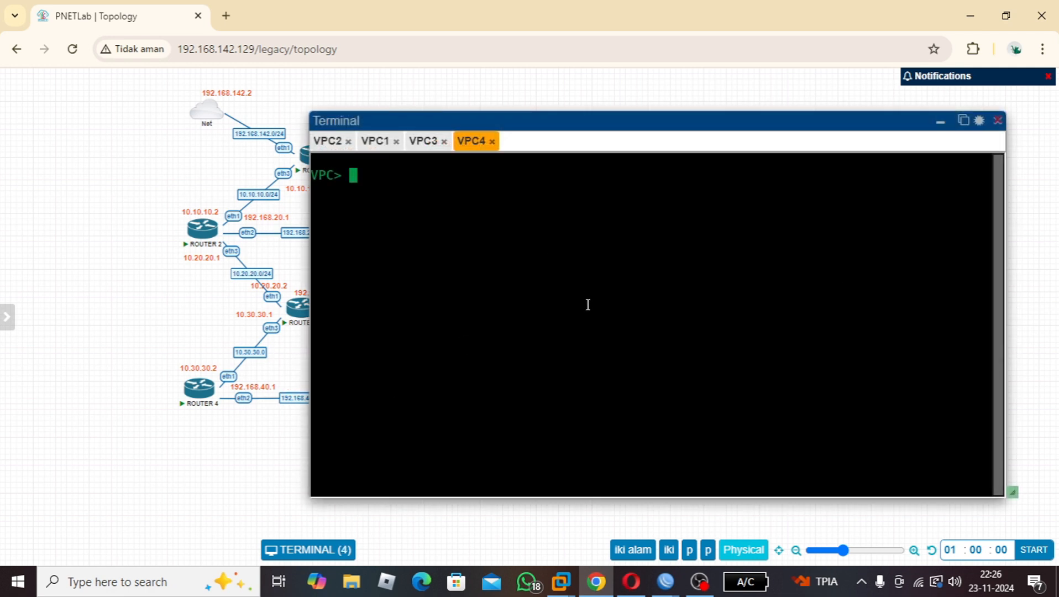
{"action": "type", "text": "ping 192.1"}
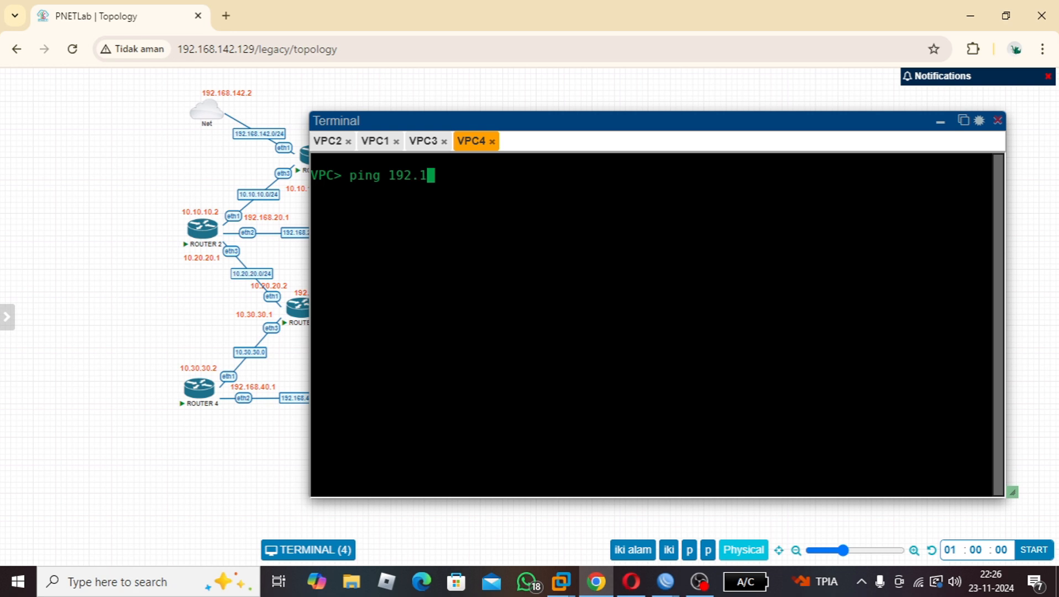
{"action": "type", "text": "68.10.2"}
{"action": "key", "text": "Return"}
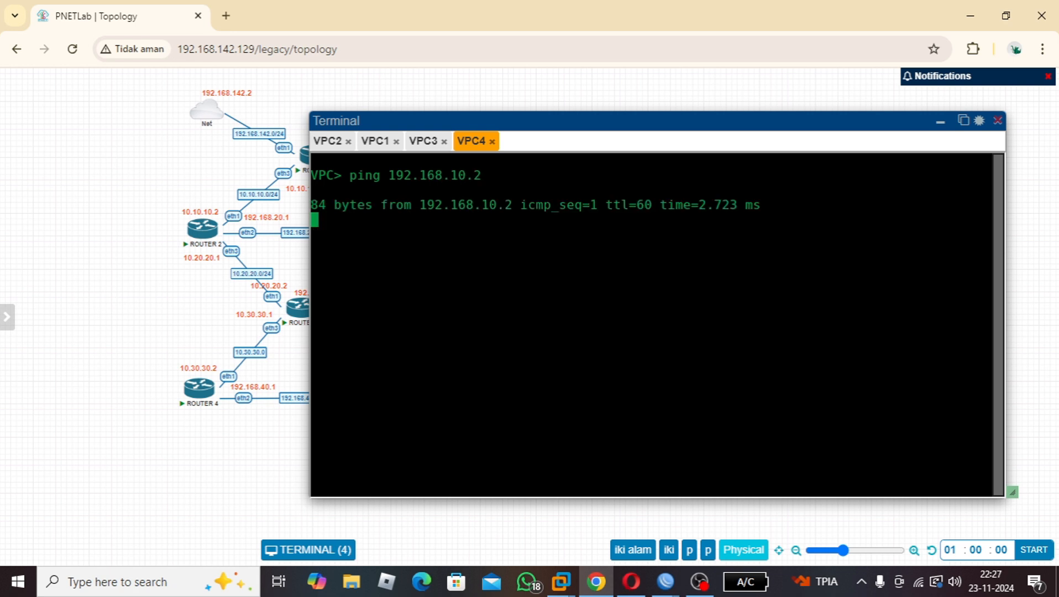
{"action": "key", "text": "ctrl+c"}
- Ping VPC2 at 192.168.20.2 from VPC4's terminal and stop it after a few replies
{"action": "key", "text": "Up"}
{"action": "key", "text": "Left"}
{"action": "key", "text": "Left"}
{"action": "key", "text": "Left"}
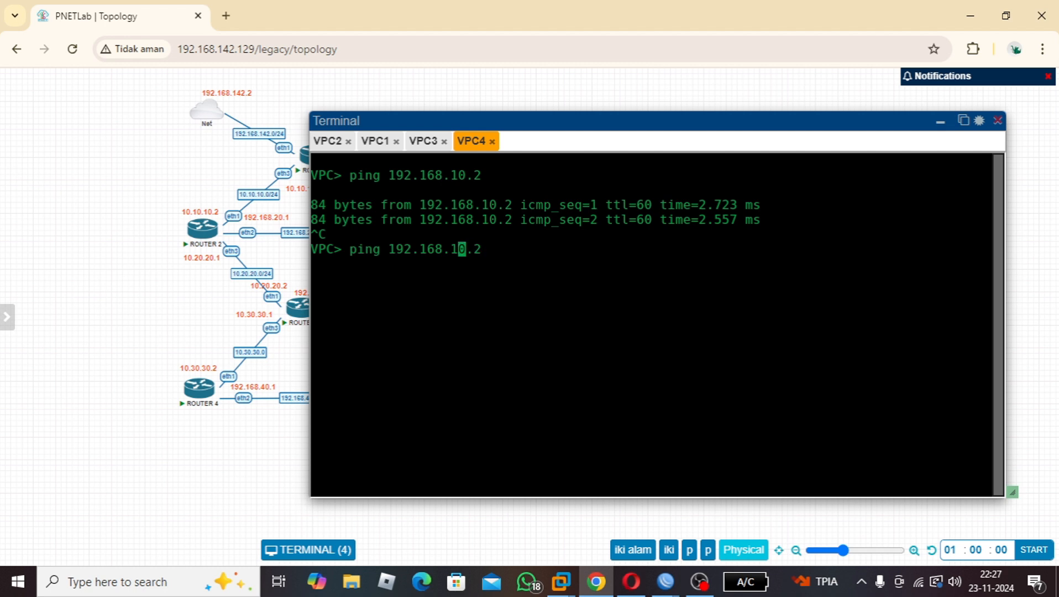
{"action": "key", "text": "Return"}
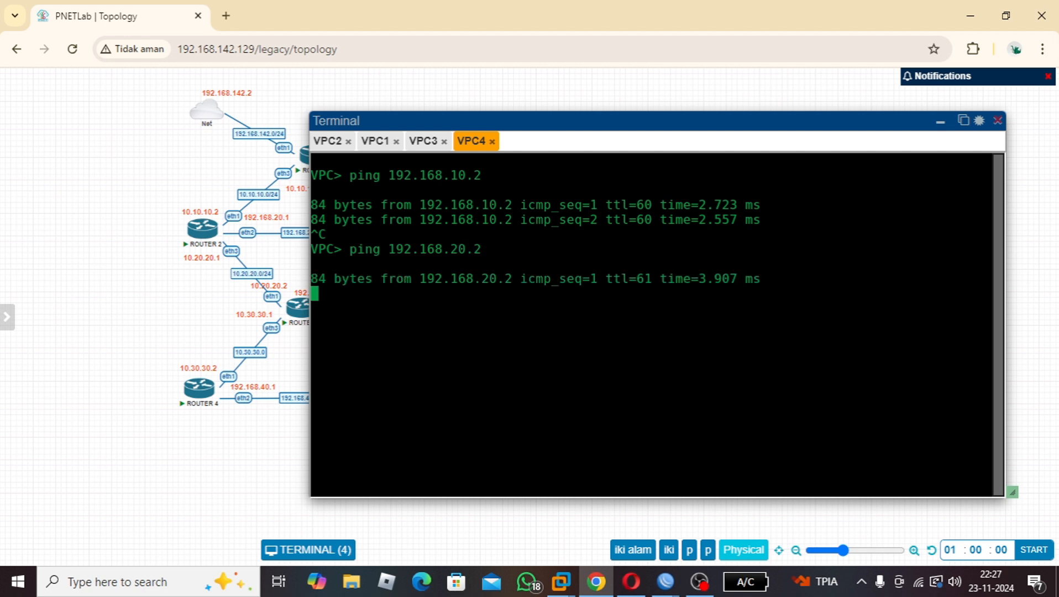
{"action": "key", "text": "ctrl+c"}
- Ping VPC3 at 192.168.30.2 from VPC4's terminal and stop it after a few replies
{"action": "key", "text": "Up"}
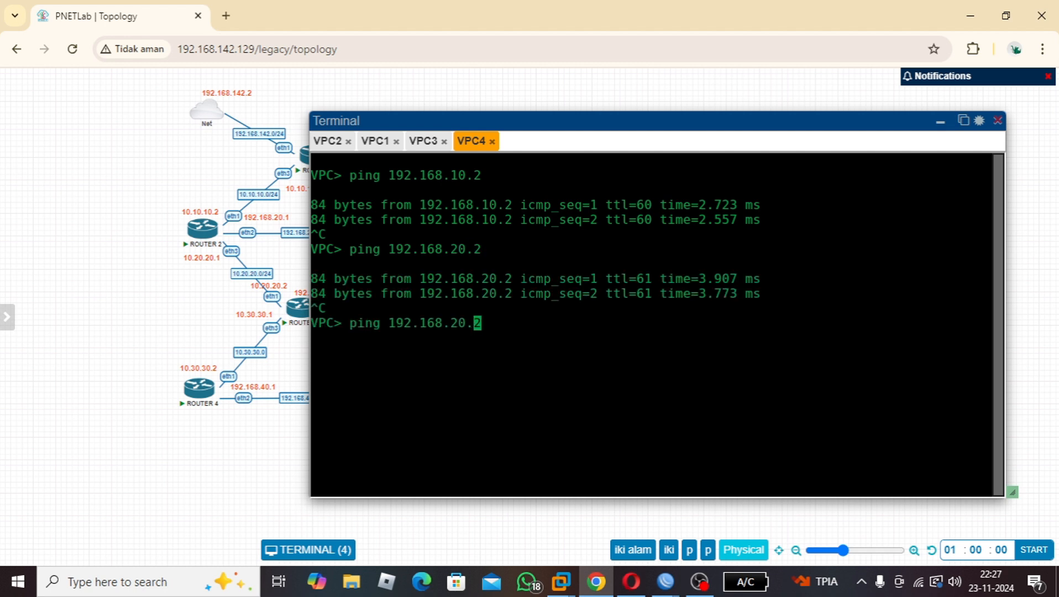
{"action": "key", "text": "Left"}
{"action": "key", "text": "Left"}
{"action": "key", "text": "Left"}
{"action": "key", "text": "BackSpace"}
{"action": "type", "text": "3"}
{"action": "key", "text": "Return"}
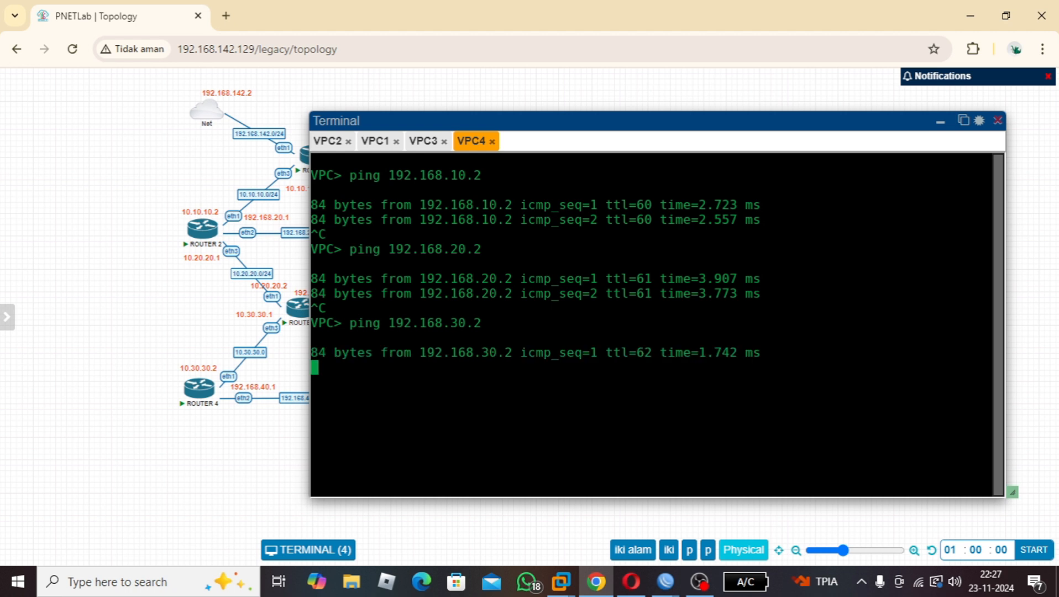
{"action": "key", "text": "ctrl+c"}
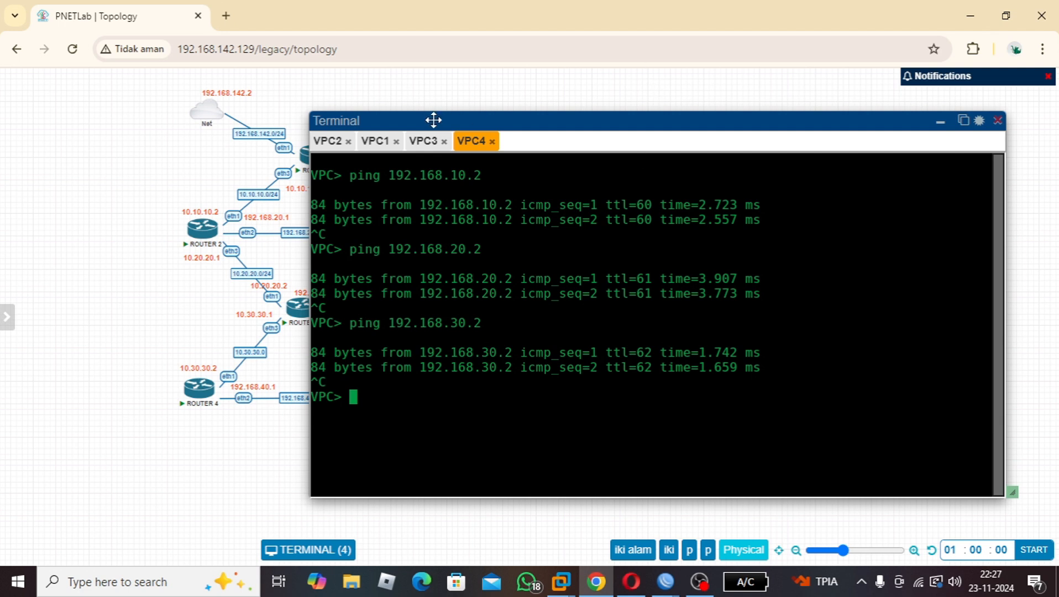
- Minimize the terminal window and review the task list on the Ospf - lab slide in the Opera browser before returning to the topology
{"action": "left_click", "coordinate": [940, 125]}
{"action": "left_click", "coordinate": [632, 582]}
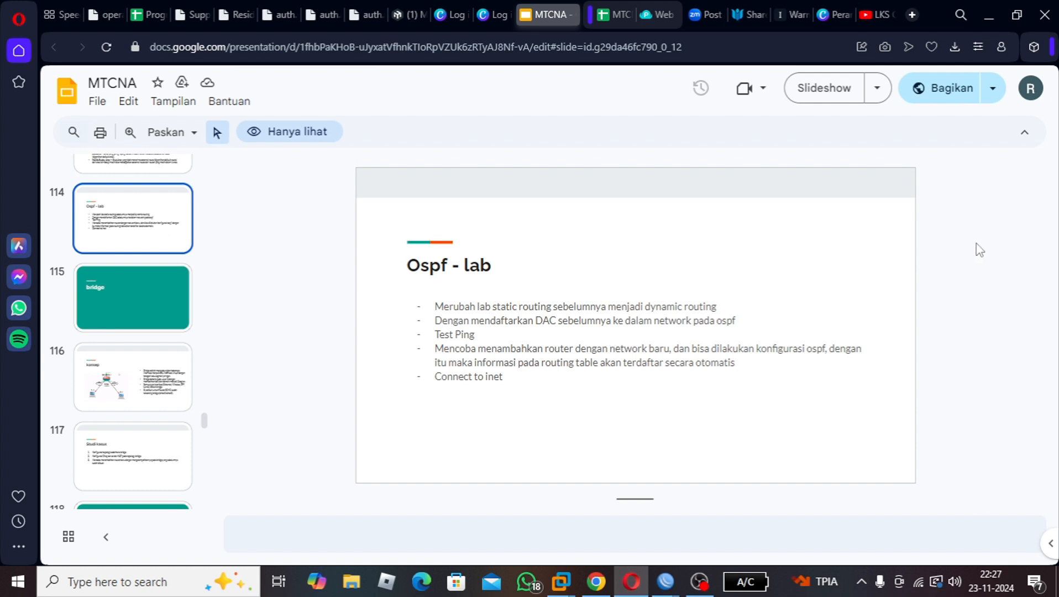
{"action": "left_click", "coordinate": [998, 16]}
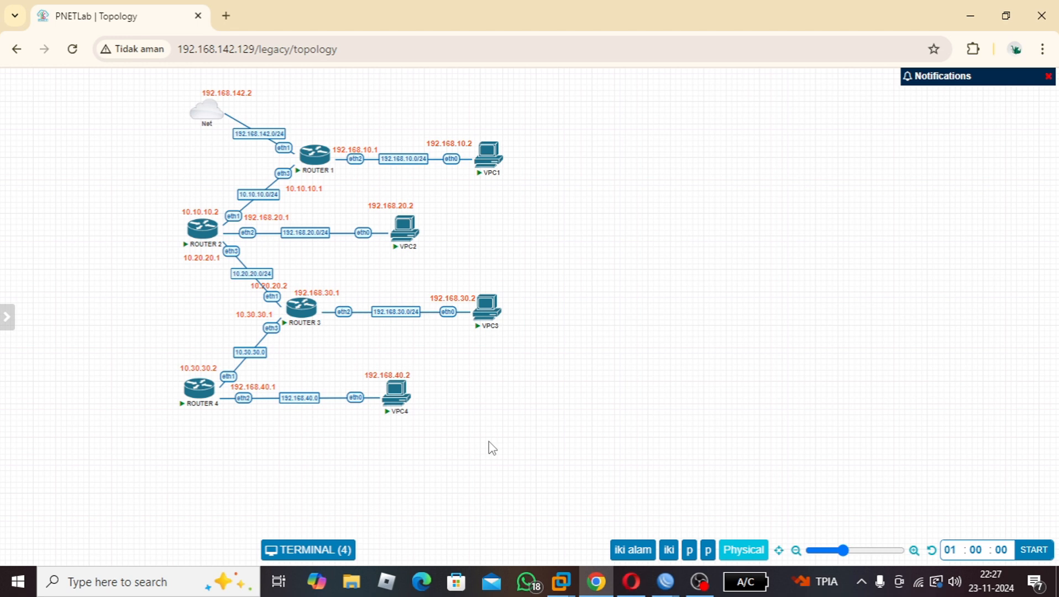
- Switch to Router 4's WinBox session and examine the flags in its IP route list, closing the list and minimizing the session when done
{"action": "mouse_move", "coordinate": [665, 581]}
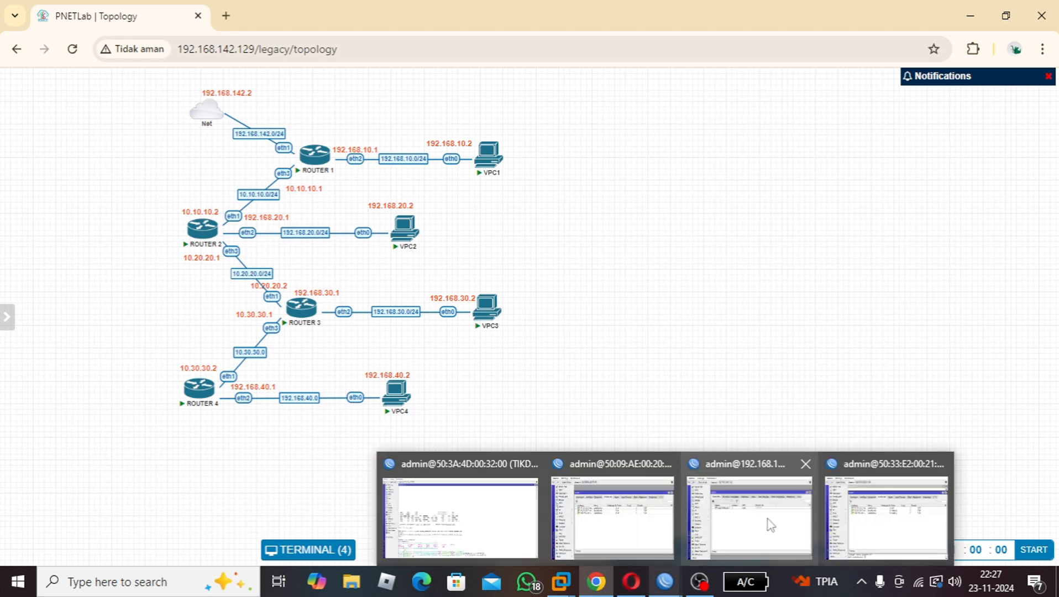
{"action": "left_click", "coordinate": [470, 511]}
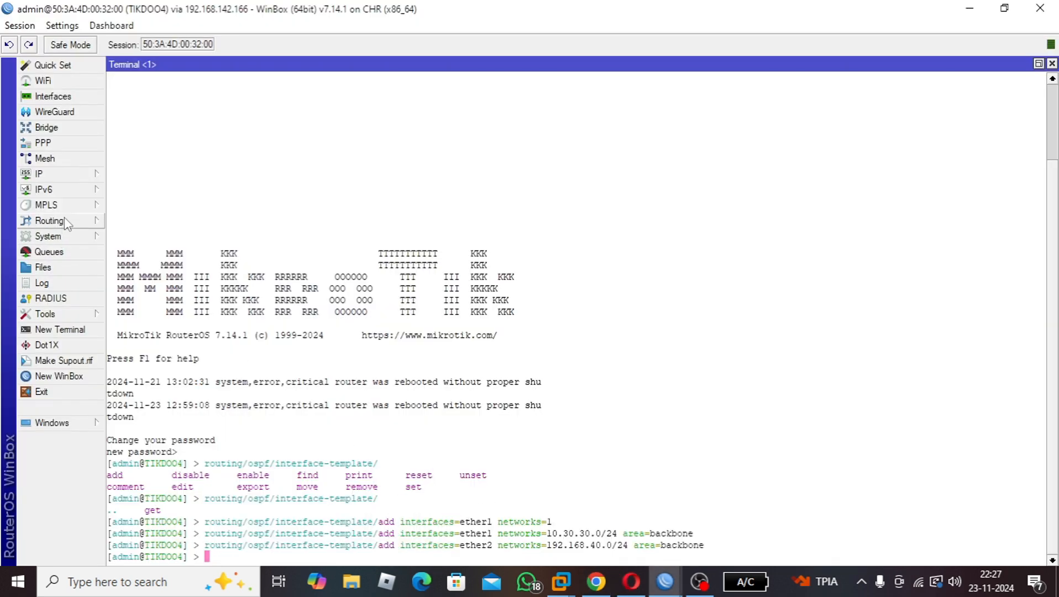
{"action": "left_click", "coordinate": [89, 174]}
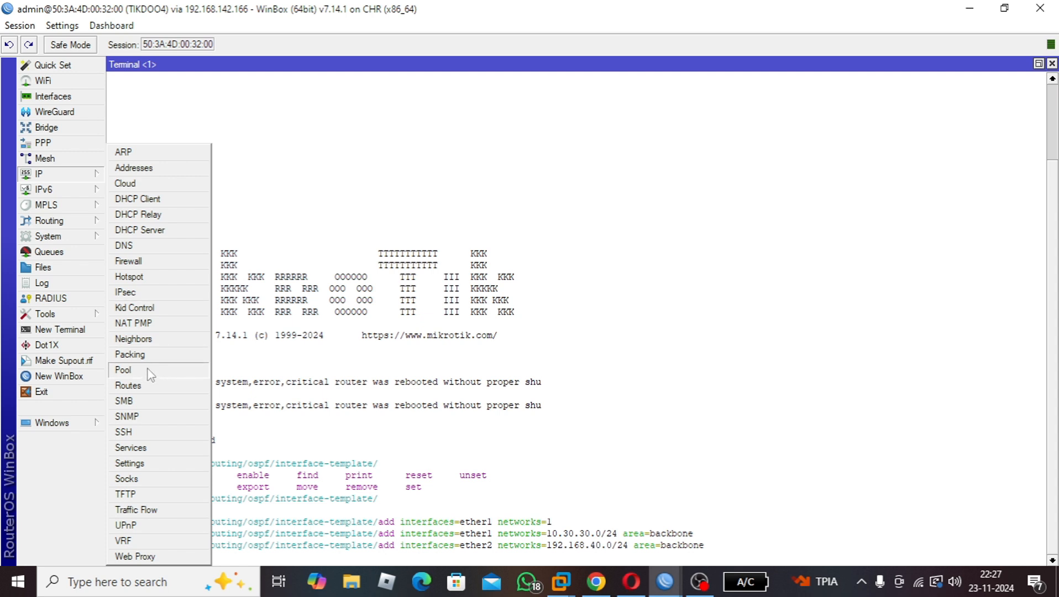
{"action": "left_click", "coordinate": [128, 386]}
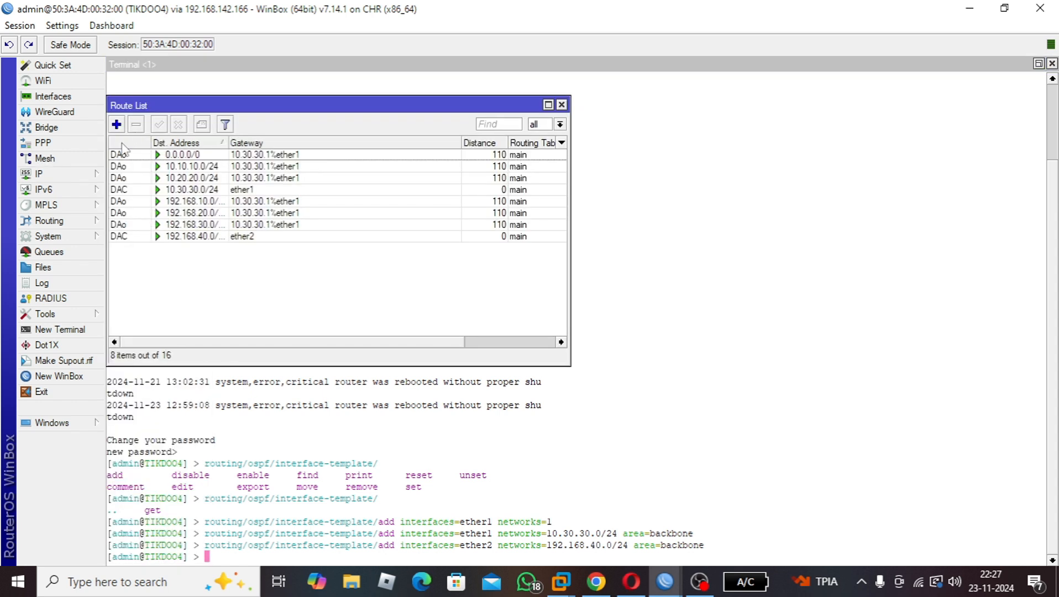
{"action": "mouse_move", "coordinate": [119, 157]}
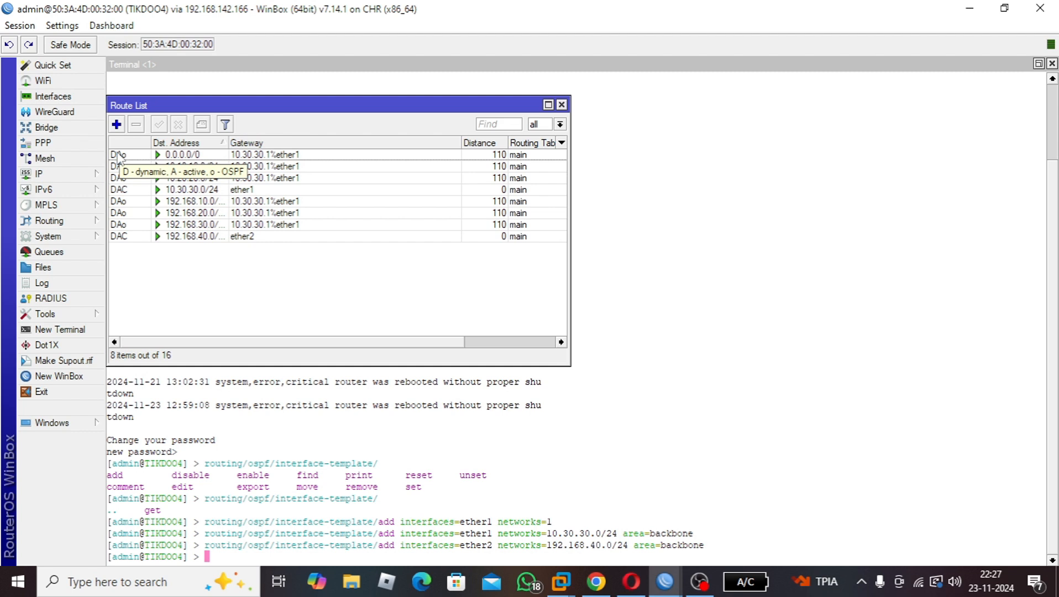
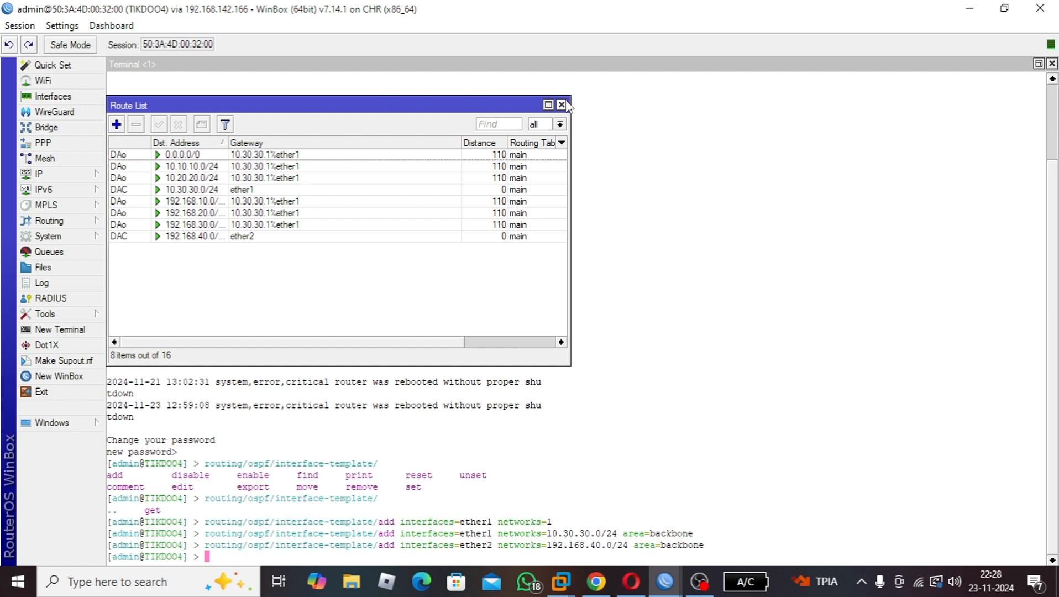
{"action": "left_click", "coordinate": [561, 104]}
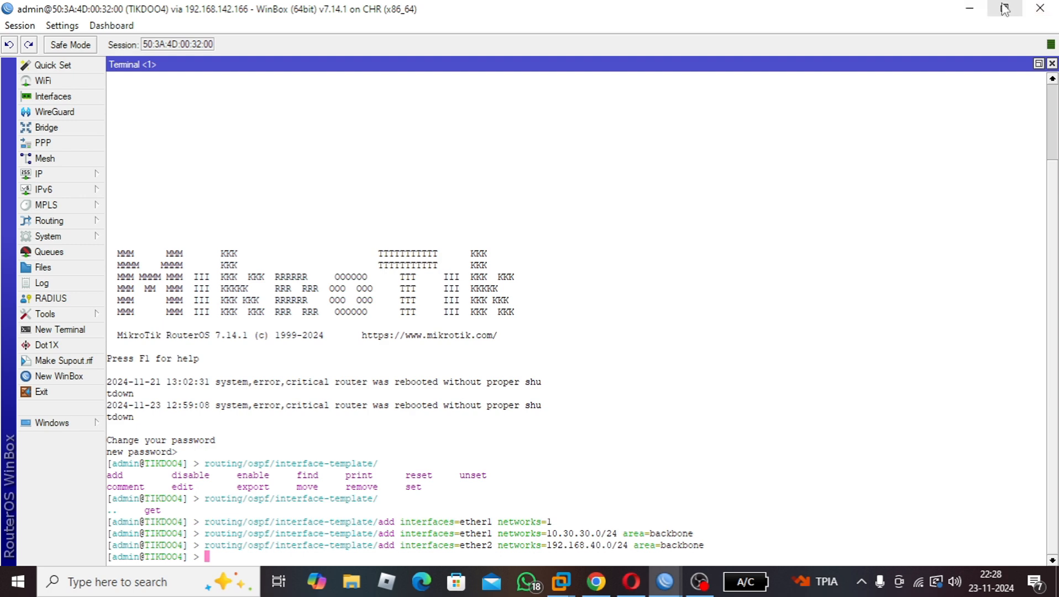
{"action": "left_click", "coordinate": [970, 8]}
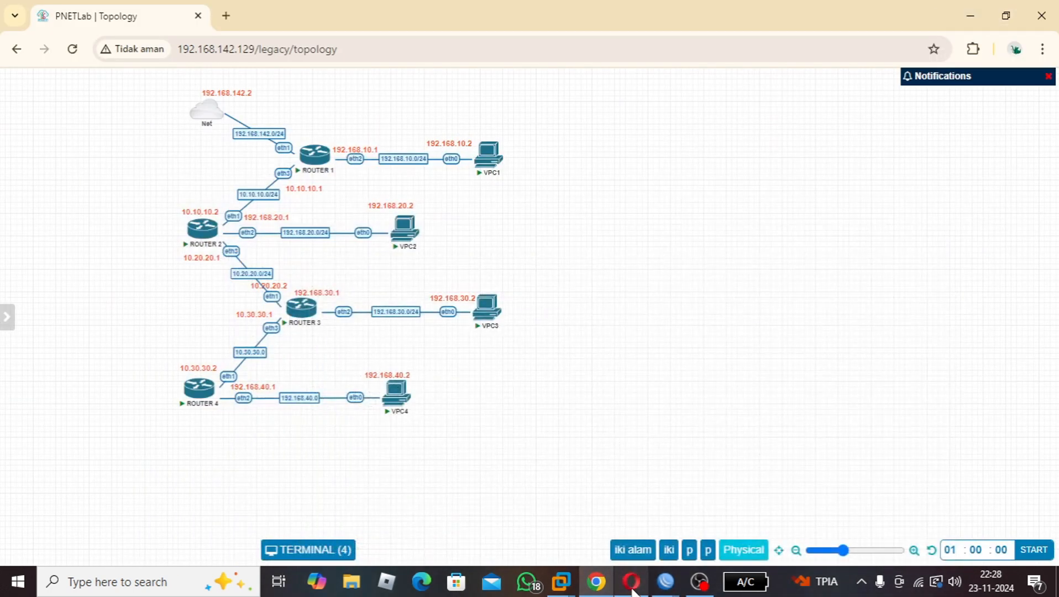
- Recheck the Ospf - lab slide in Opera and inspect the firewall NAT rules in Router 1's WinBox session before returning to the topology
{"action": "left_click", "coordinate": [631, 583]}
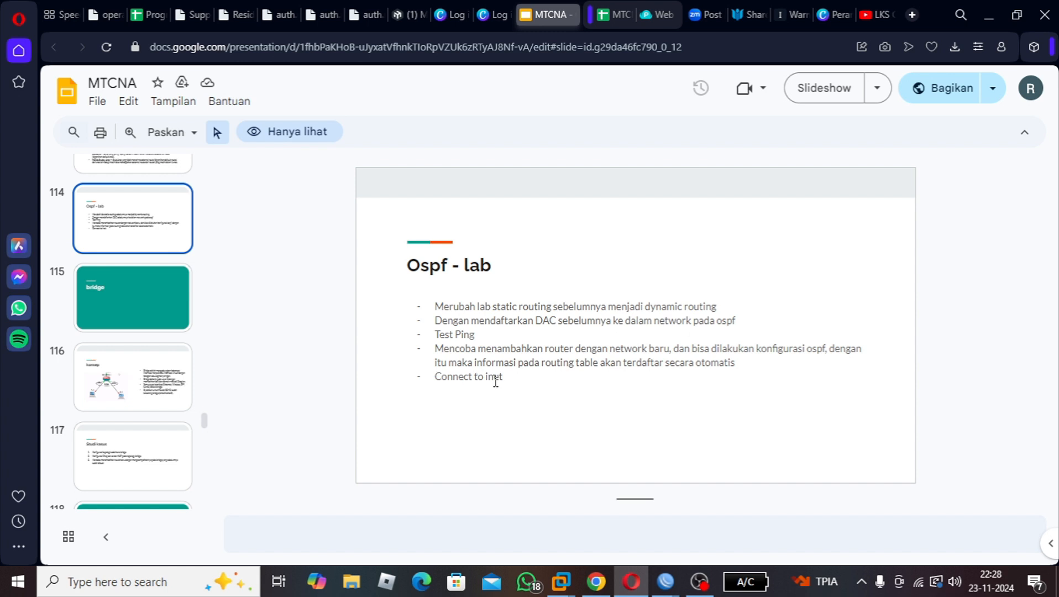
{"action": "left_click", "coordinate": [990, 9]}
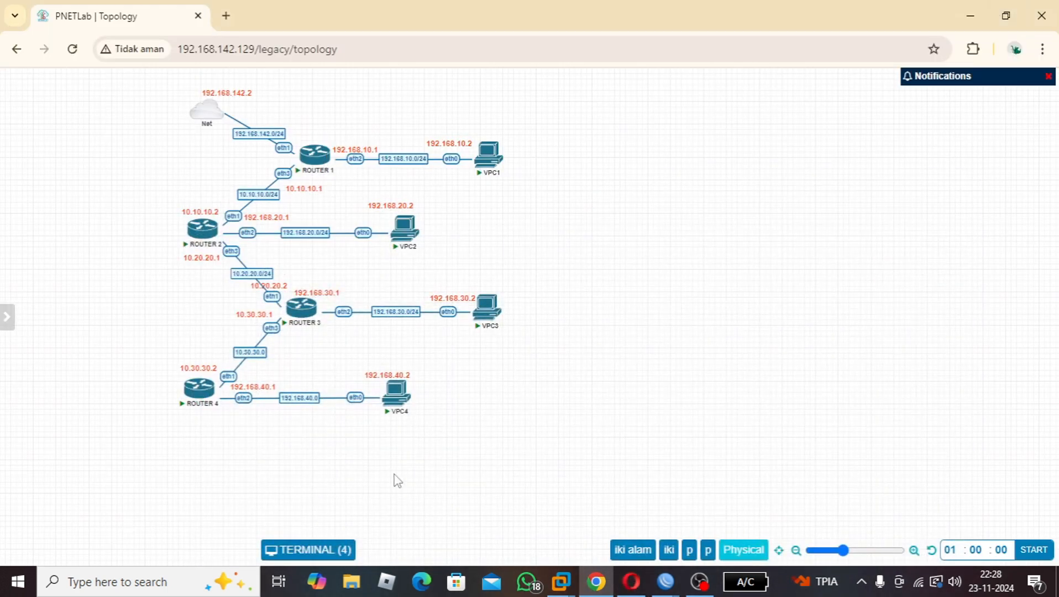
{"action": "mouse_move", "coordinate": [665, 580]}
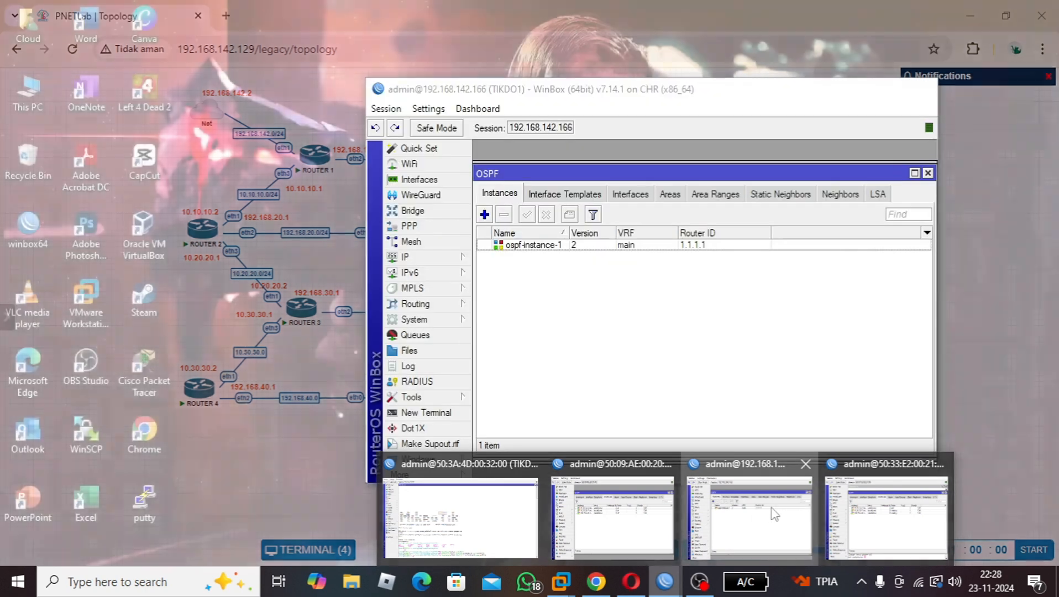
{"action": "left_click", "coordinate": [774, 514]}
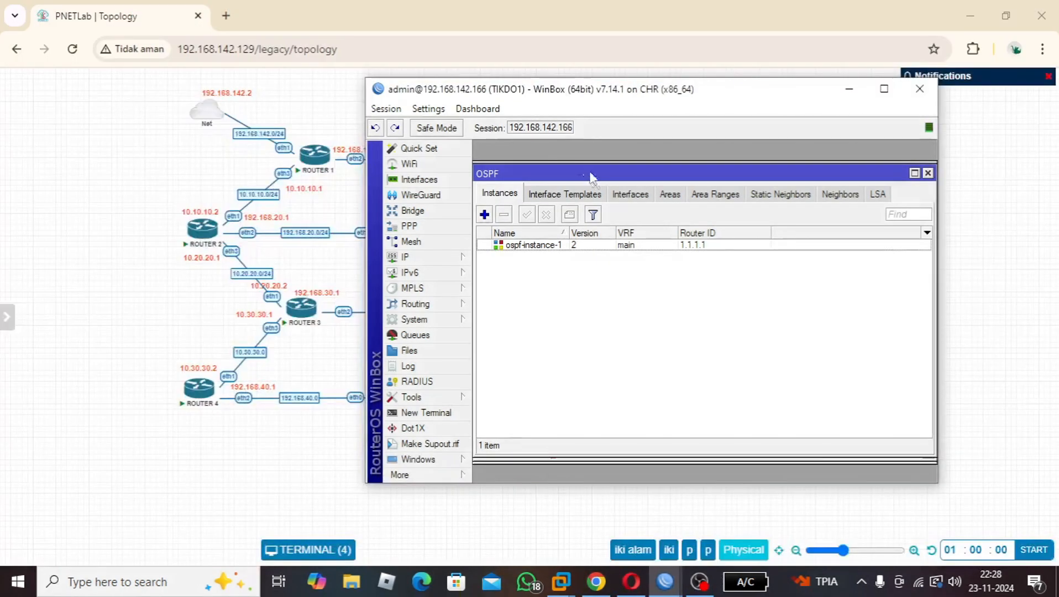
{"action": "left_click", "coordinate": [442, 258]}
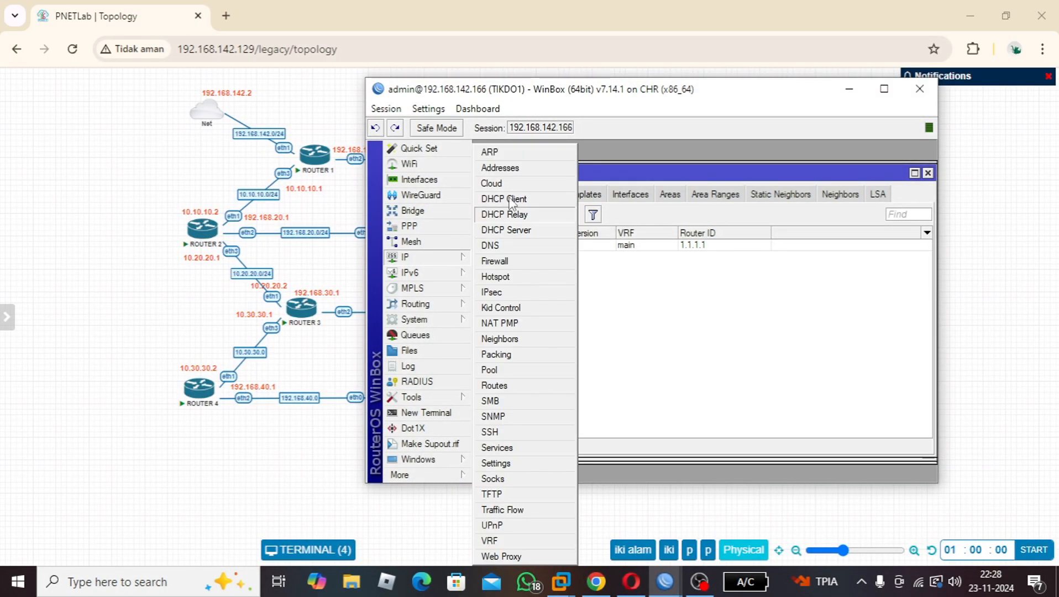
{"action": "left_click", "coordinate": [538, 265]}
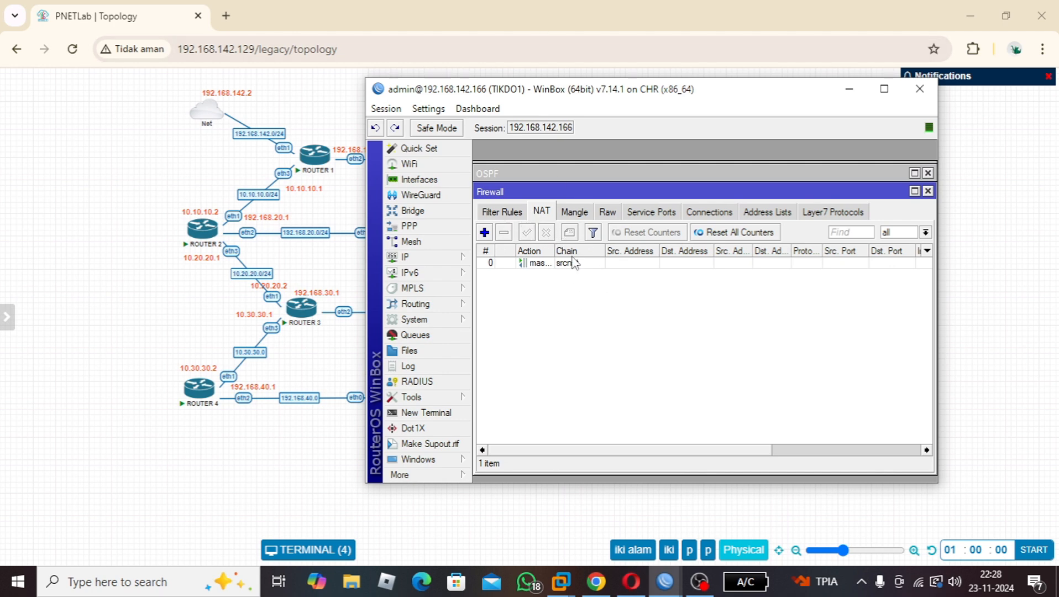
{"action": "left_click", "coordinate": [849, 90]}
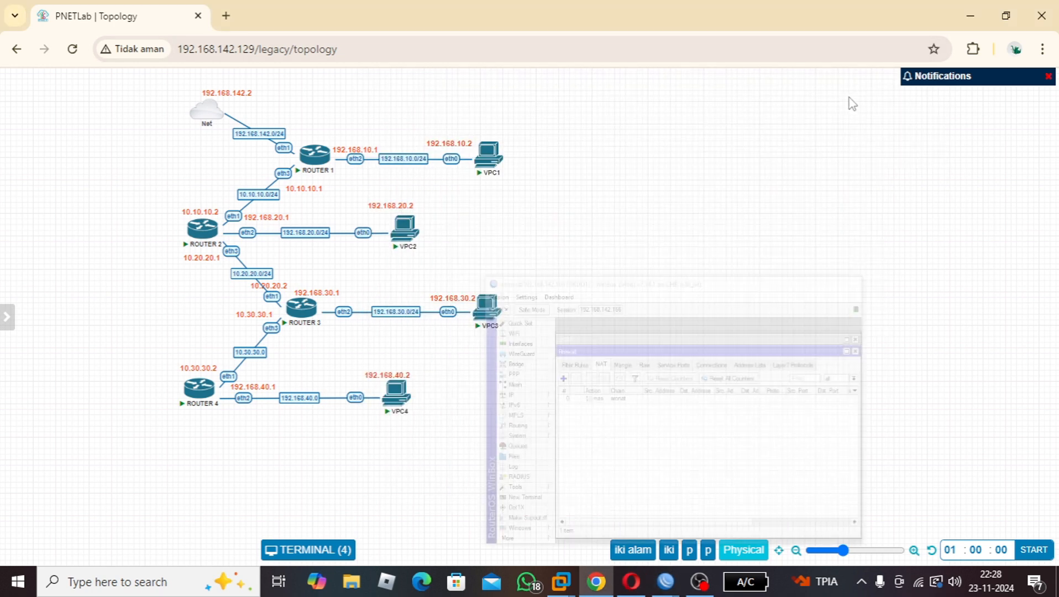
- Open VPC1's terminal from the topology and ping 8.8.8.8 to test internet access, stopping after a few replies
{"action": "left_click", "coordinate": [490, 158]}
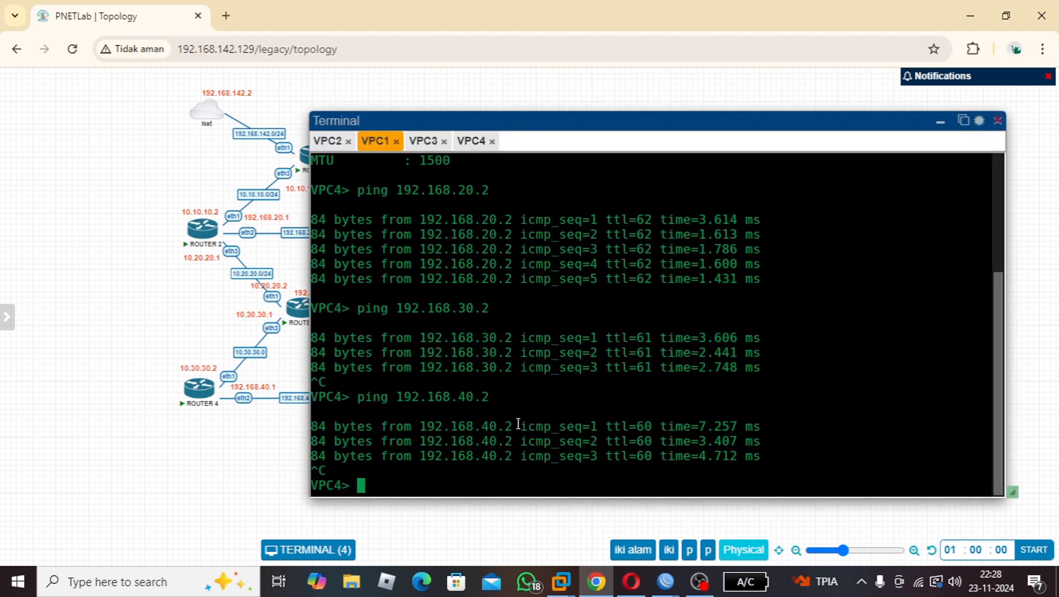
{"action": "key", "text": "Up"}
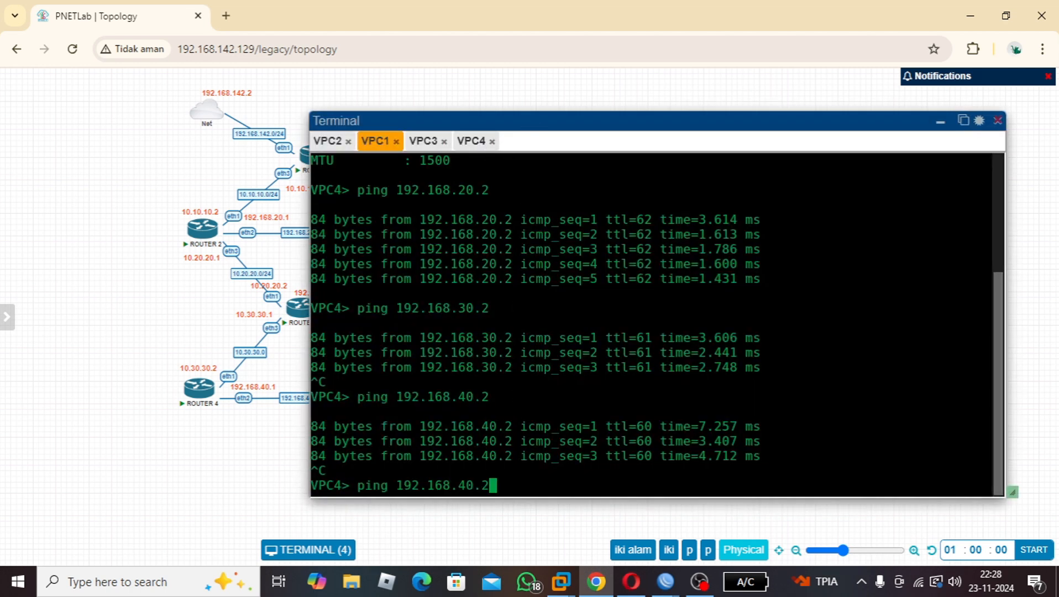
{"action": "key", "text": "BackSpace"}
{"action": "key", "text": "BackSpace"}
{"action": "key", "text": "BackSpace"}
{"action": "key", "text": "BackSpace"}
{"action": "key", "text": "BackSpace"}
{"action": "key", "text": "BackSpace"}
{"action": "key", "text": "BackSpace"}
{"action": "key", "text": "BackSpace"}
{"action": "key", "text": "BackSpace"}
{"action": "key", "text": "BackSpace"}
{"action": "key", "text": "BackSpace"}
{"action": "key", "text": "BackSpace"}
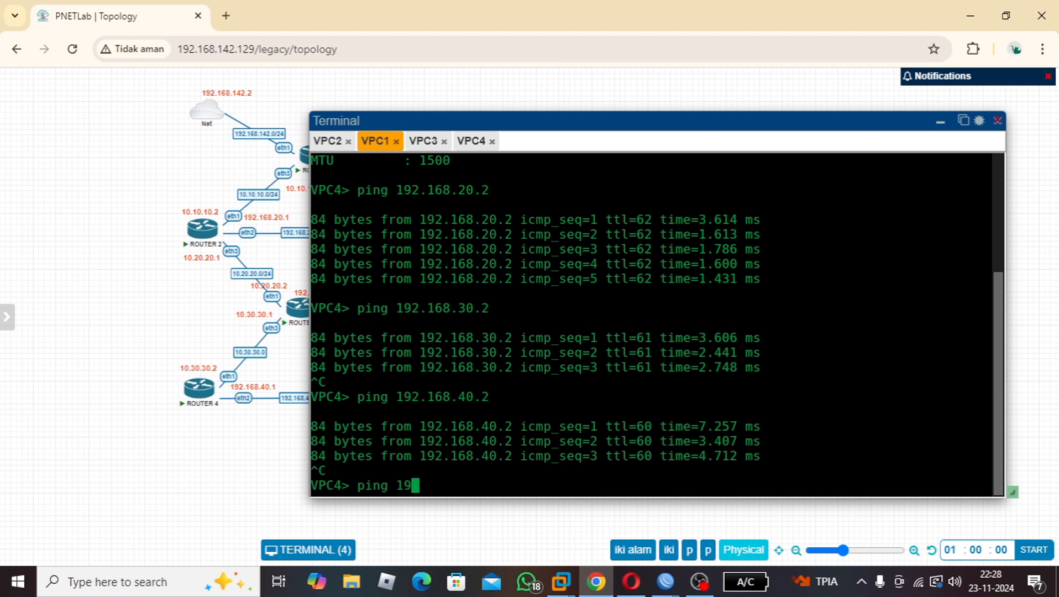
{"action": "type", "text": "8.8.8.8"}
{"action": "key", "text": "Return"}
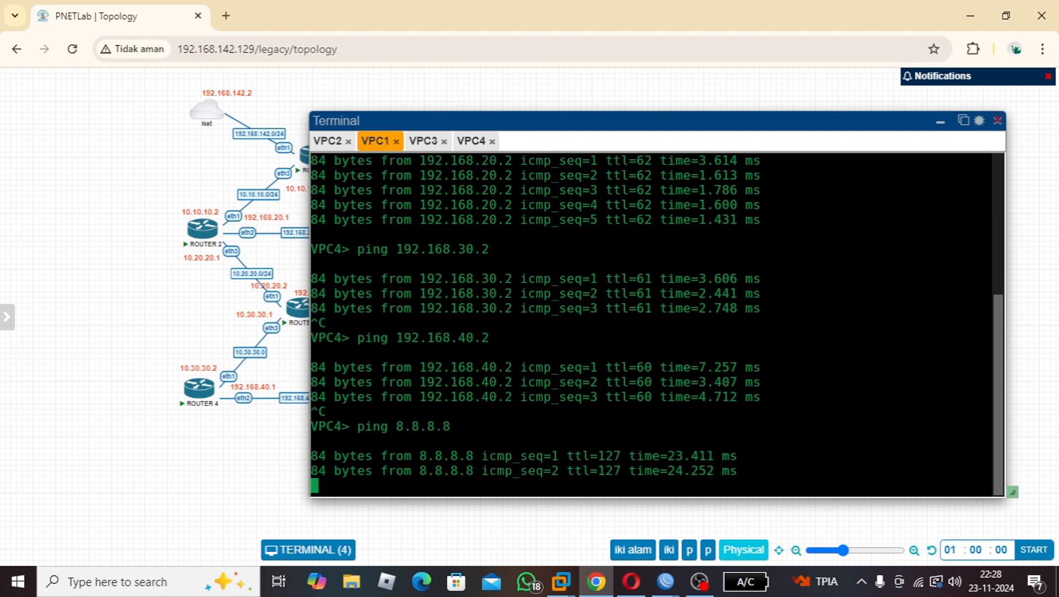
{"action": "key", "text": "ctrl+c"}
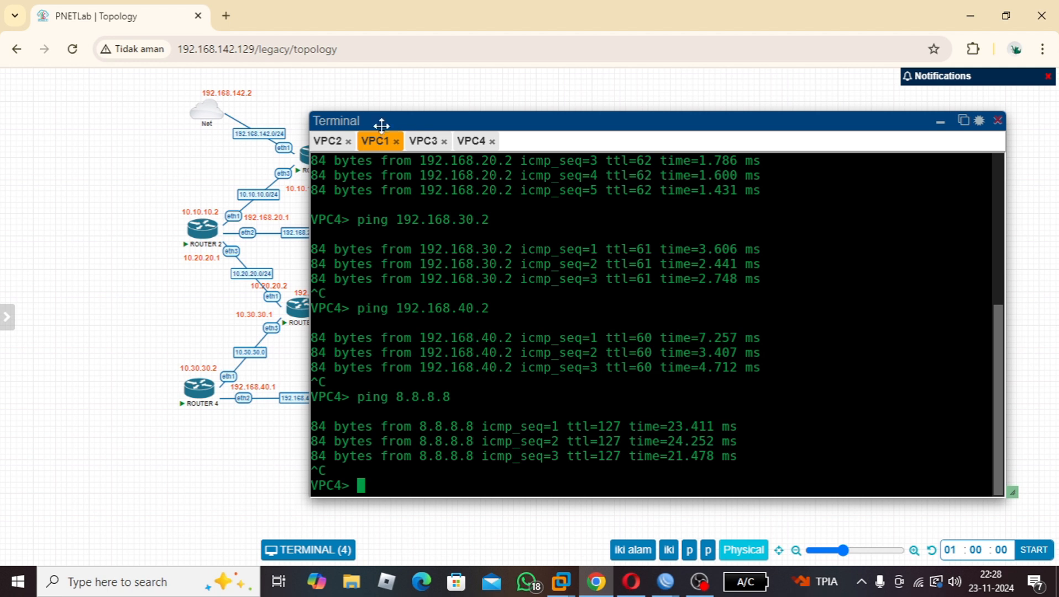
- Ping 8.8.8.8 from VPC2's terminal and stop it after a few replies
{"action": "left_click", "coordinate": [337, 145]}
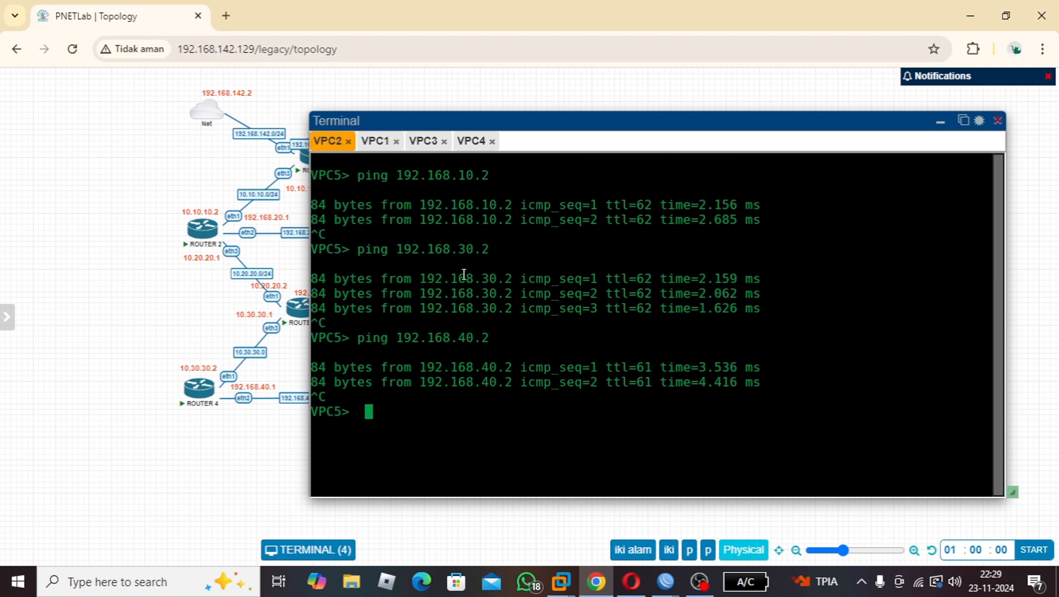
{"action": "type", "text": "ping 8.8.8.8"}
{"action": "key", "text": "Return"}
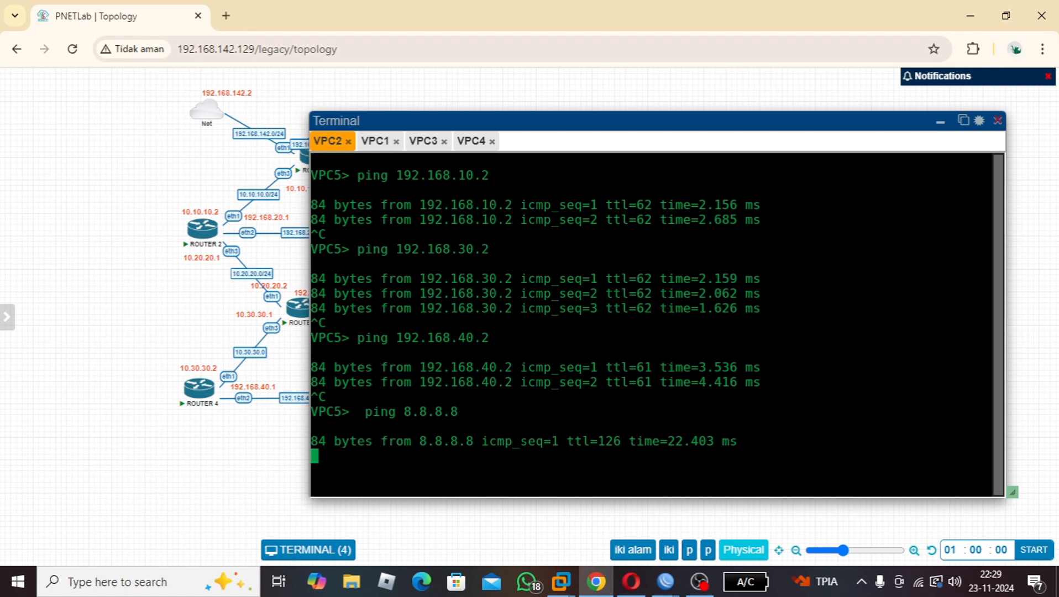
{"action": "key", "text": "ctrl+c"}
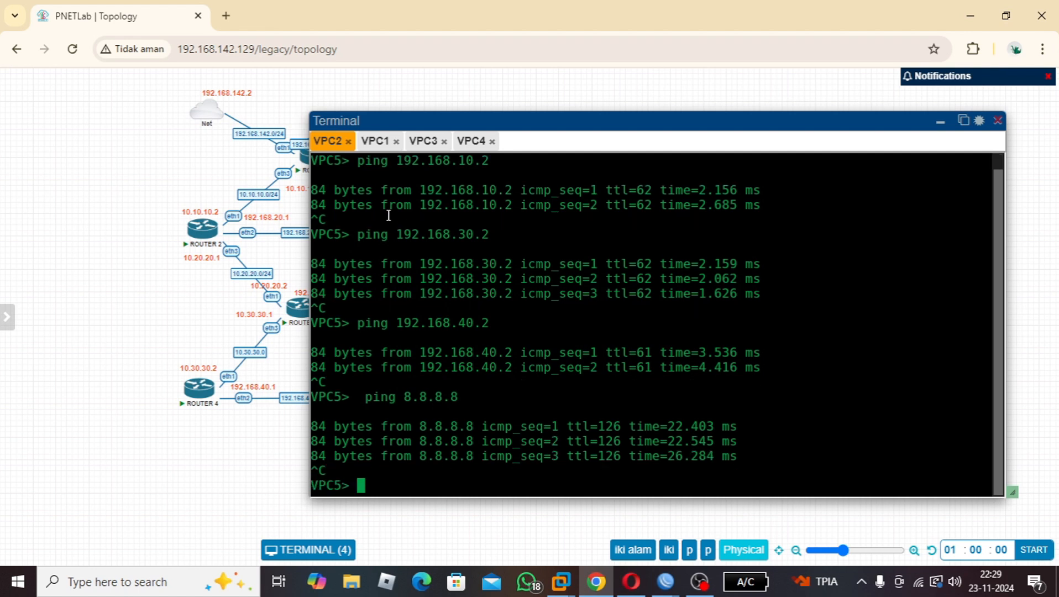
- Ping 8.8.8.8 from VPC3's terminal and stop it after a few replies
{"action": "left_click", "coordinate": [429, 142]}
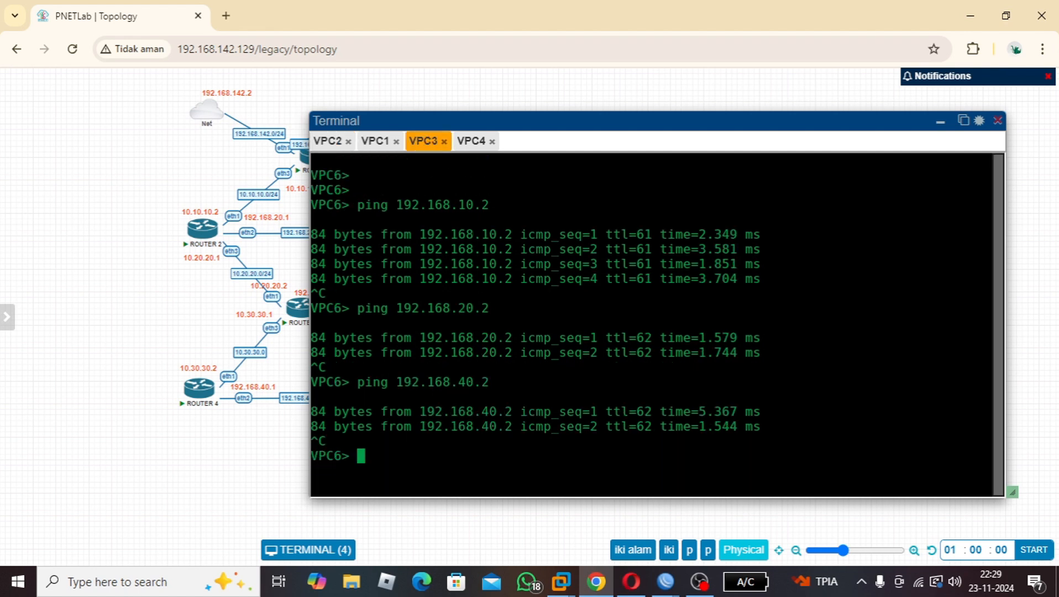
{"action": "type", "text": "ping 8.8.8.8"}
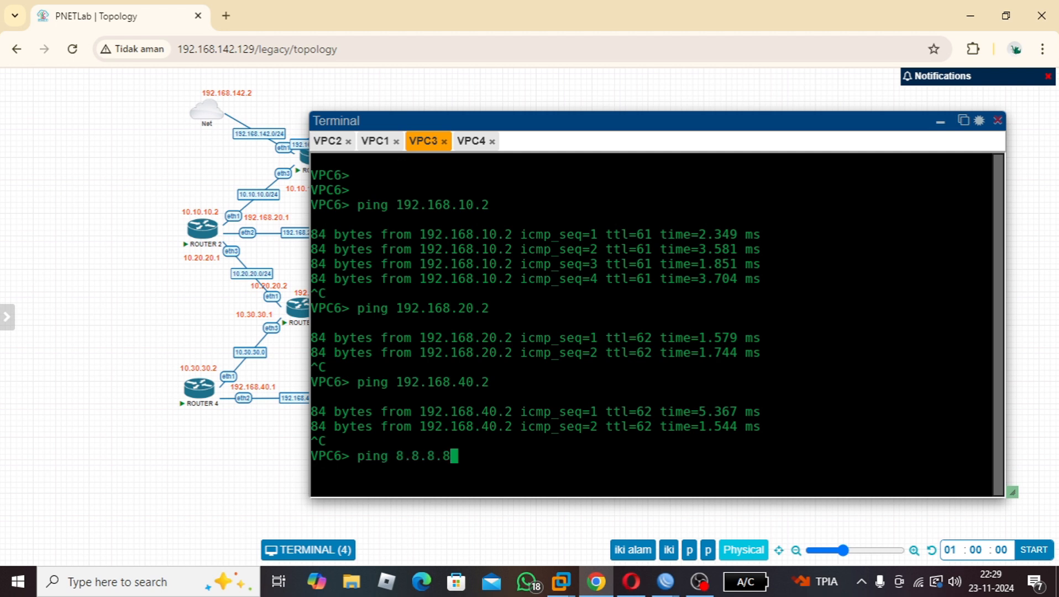
{"action": "key", "text": "Return"}
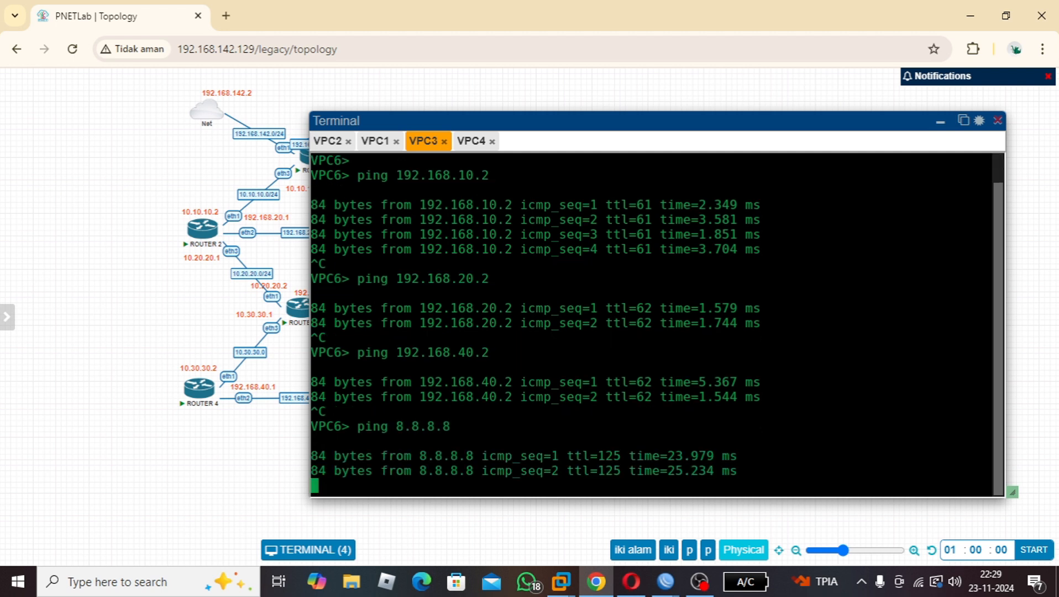
{"action": "key", "text": "ctrl+c"}
- Ping 8.8.8.8 from VPC4's terminal to test its internet access
{"action": "left_click", "coordinate": [471, 141]}
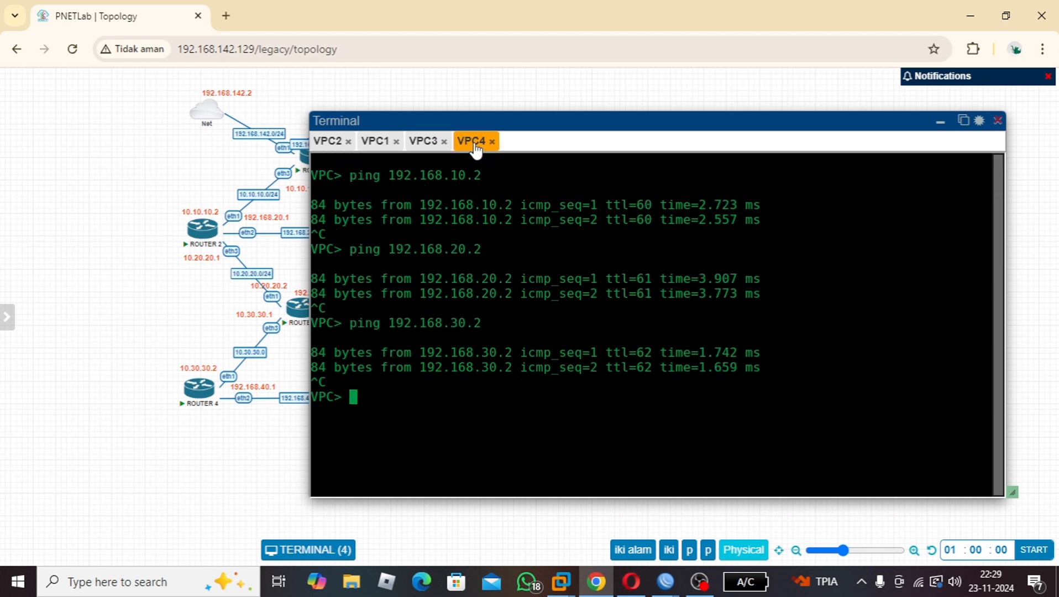
{"action": "type", "text": "pi"}
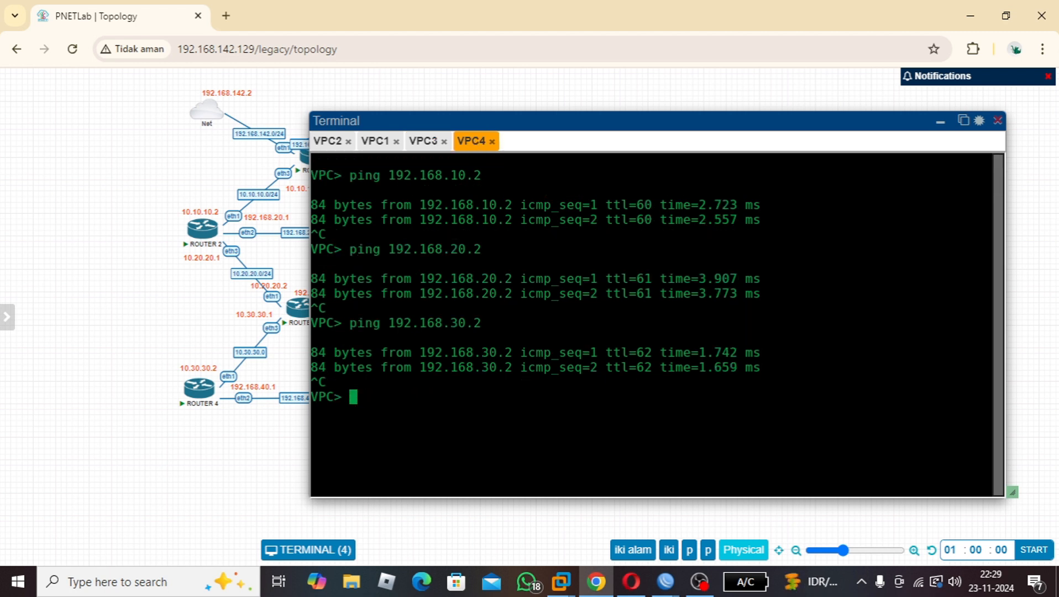
{"action": "type", "text": "ng "}
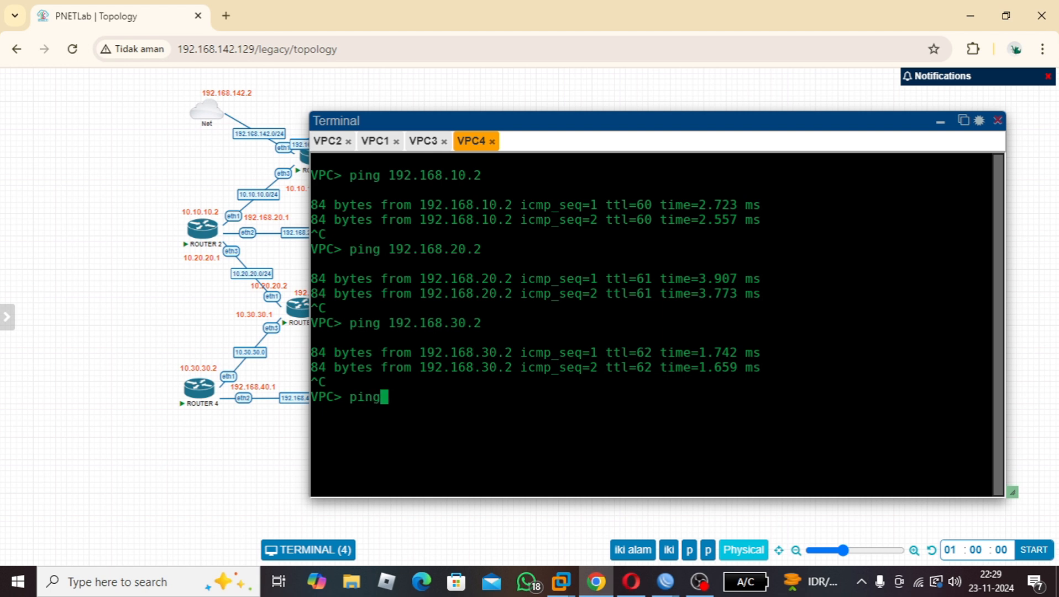
{"action": "type", "text": "8.8.8.8"}
{"action": "key", "text": "Return"}
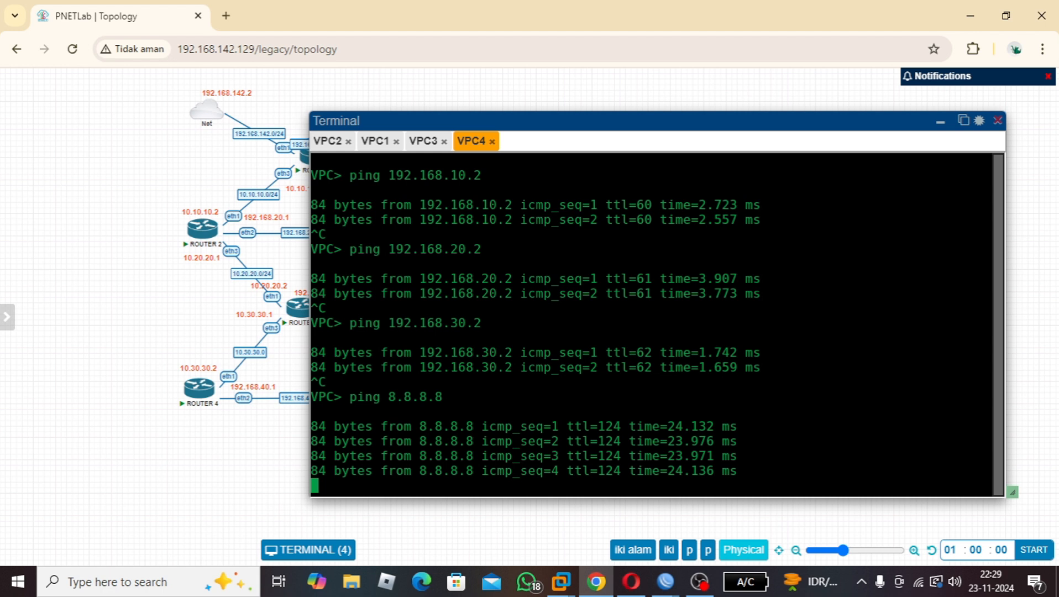
- Stop VPC4's ping, minimize the terminal window, and move VPC1 off ROUTER 1 to beneath the 192.168.10.2 label in the topology
{"action": "key", "text": "ctrl+c"}
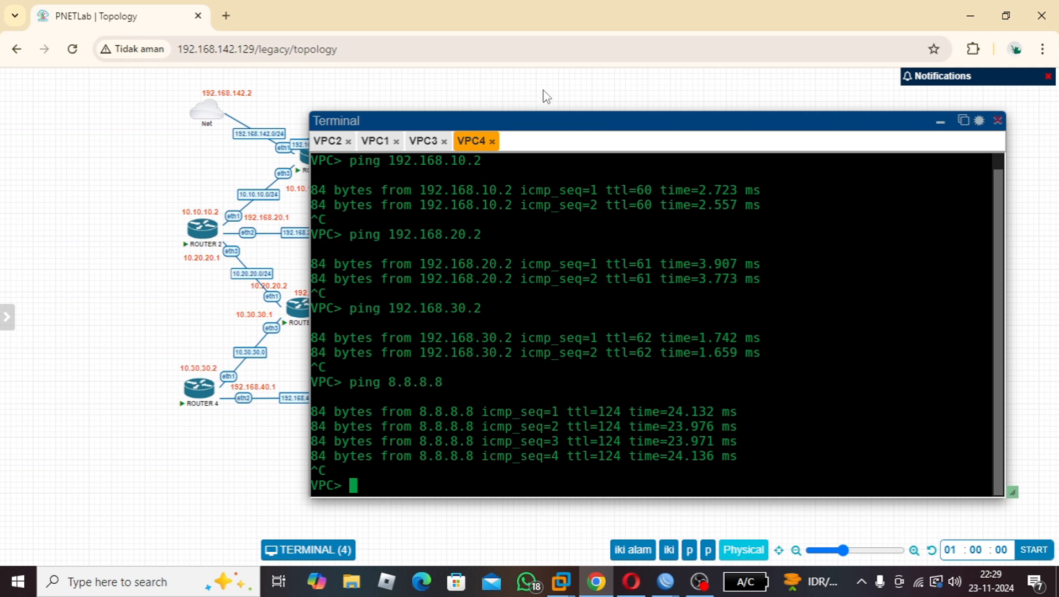
{"action": "left_click", "coordinate": [940, 121]}
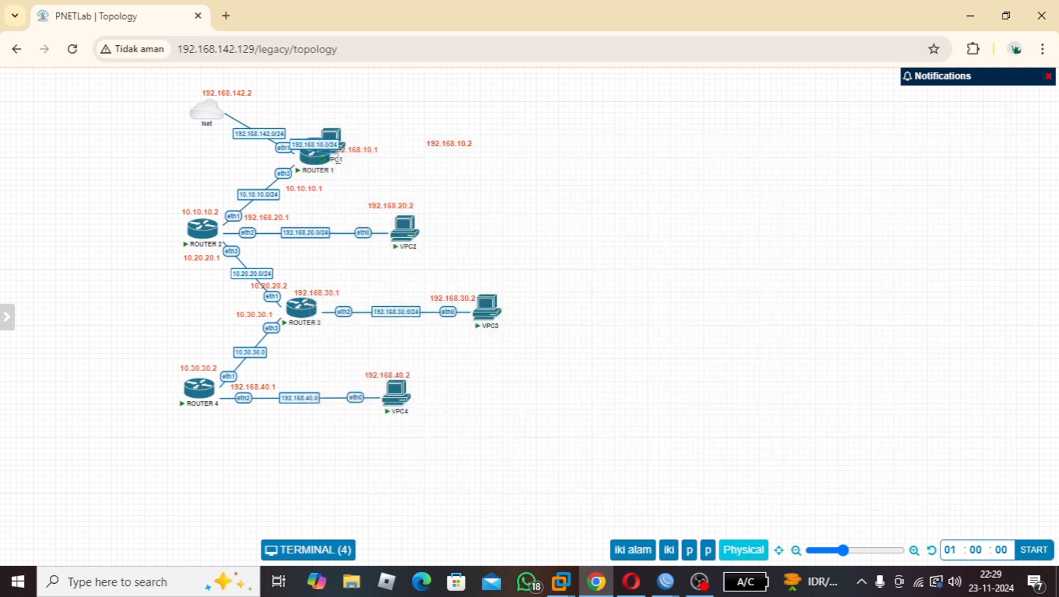
{"action": "mouse_move", "coordinate": [331, 158]}
{"action": "left_click_drag", "start_coordinate": [330, 158], "coordinate": [498, 155]}
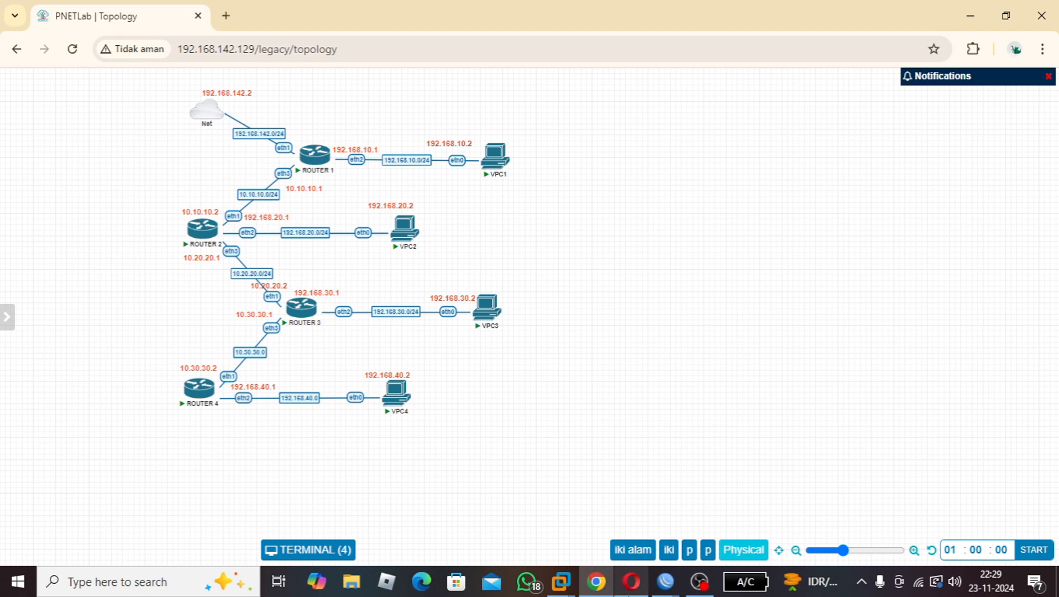
- Switch to Opera to check the Ospf - lab slide in the MTCNA presentation, and return to the PNETLab topology
{"action": "mouse_move", "coordinate": [635, 577]}
{"action": "left_click", "coordinate": [639, 556]}
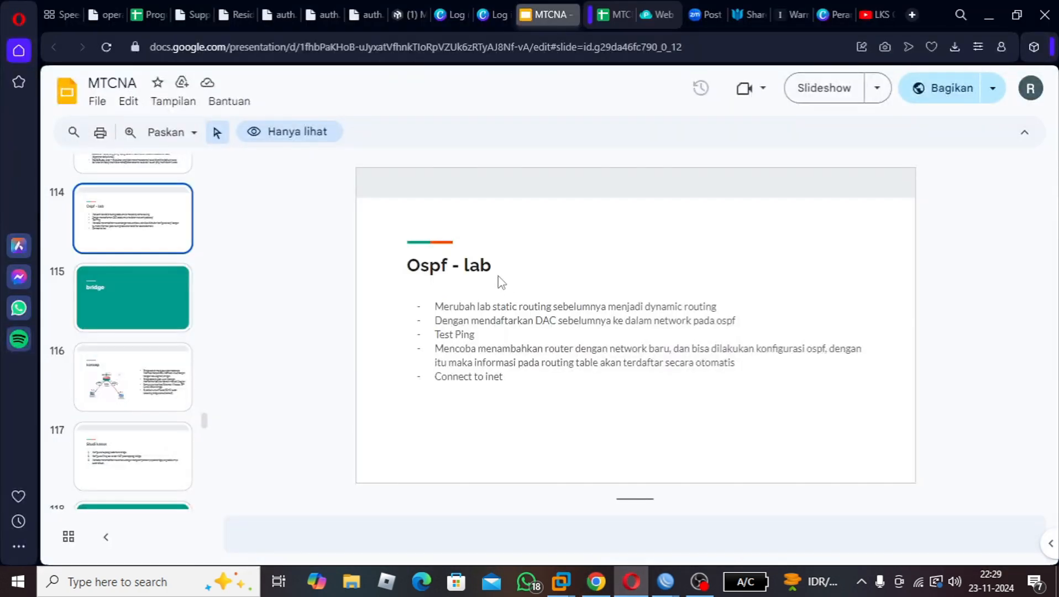
{"action": "mouse_move", "coordinate": [697, 586]}
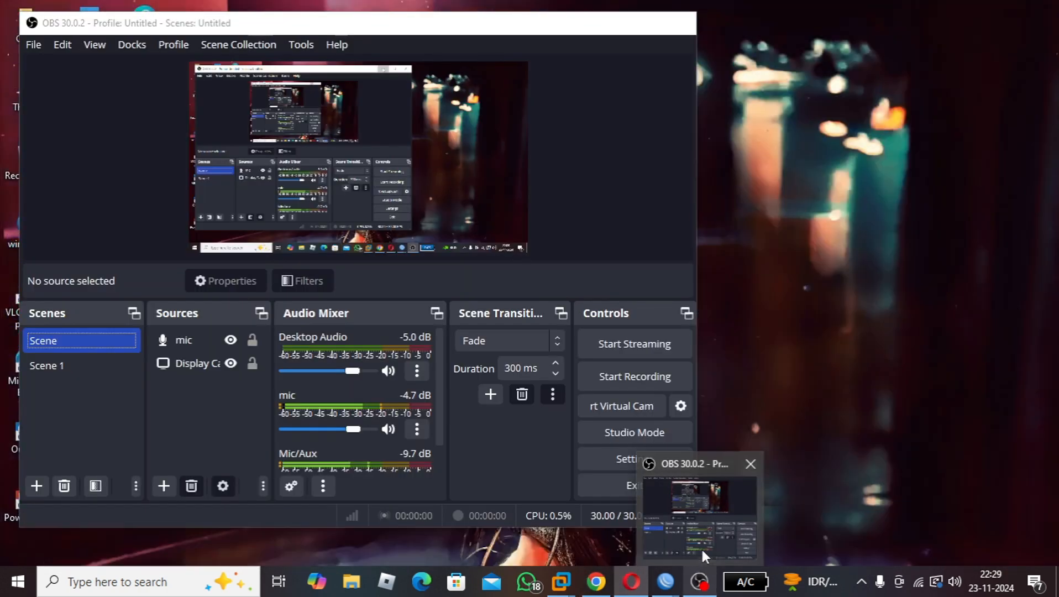
{"action": "left_click", "coordinate": [701, 546]}
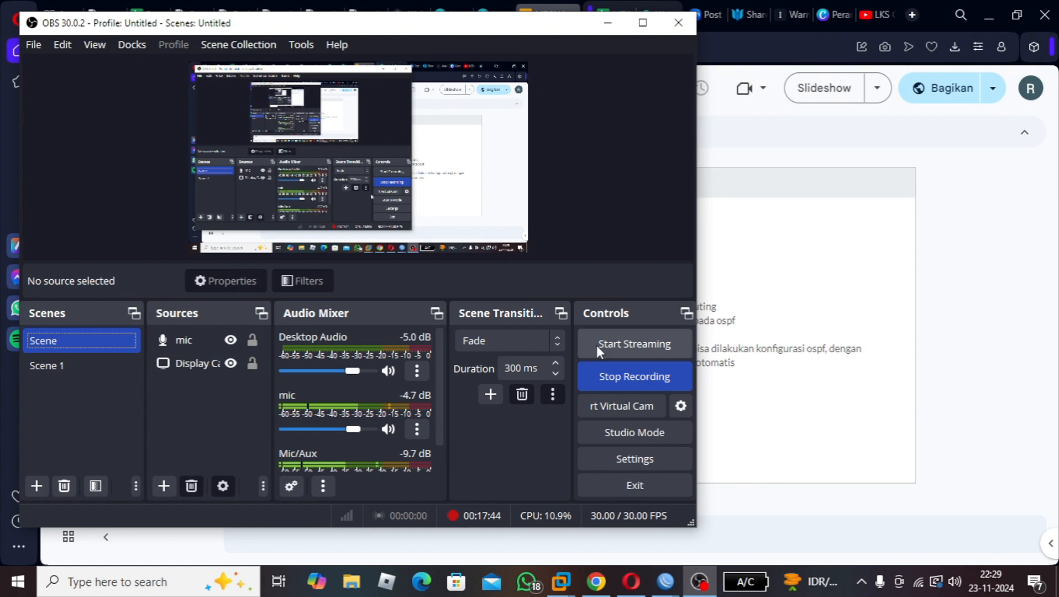
{"action": "left_click", "coordinate": [607, 25]}
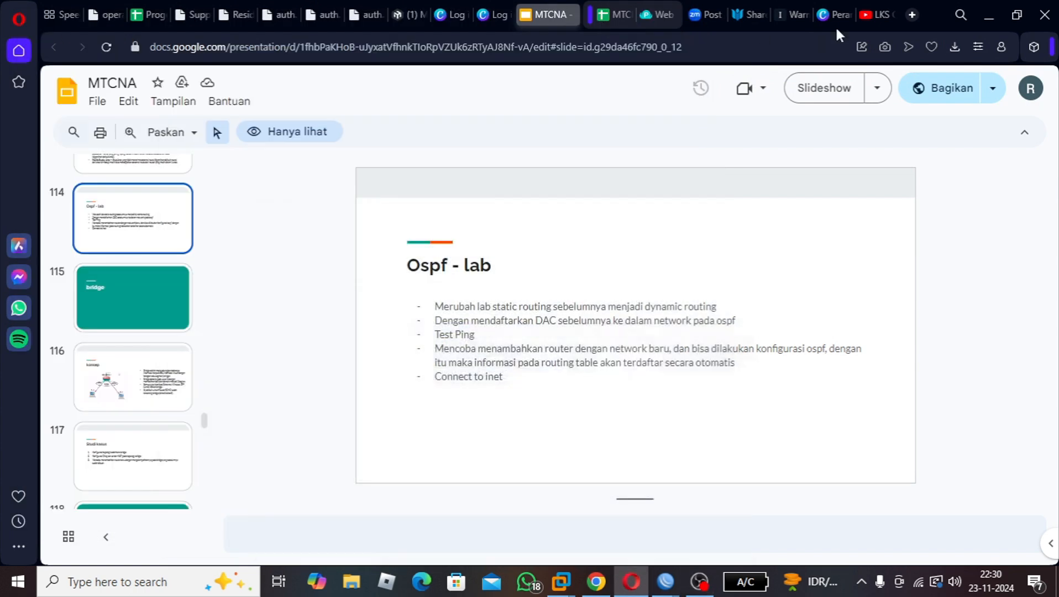
{"action": "left_click", "coordinate": [981, 12]}
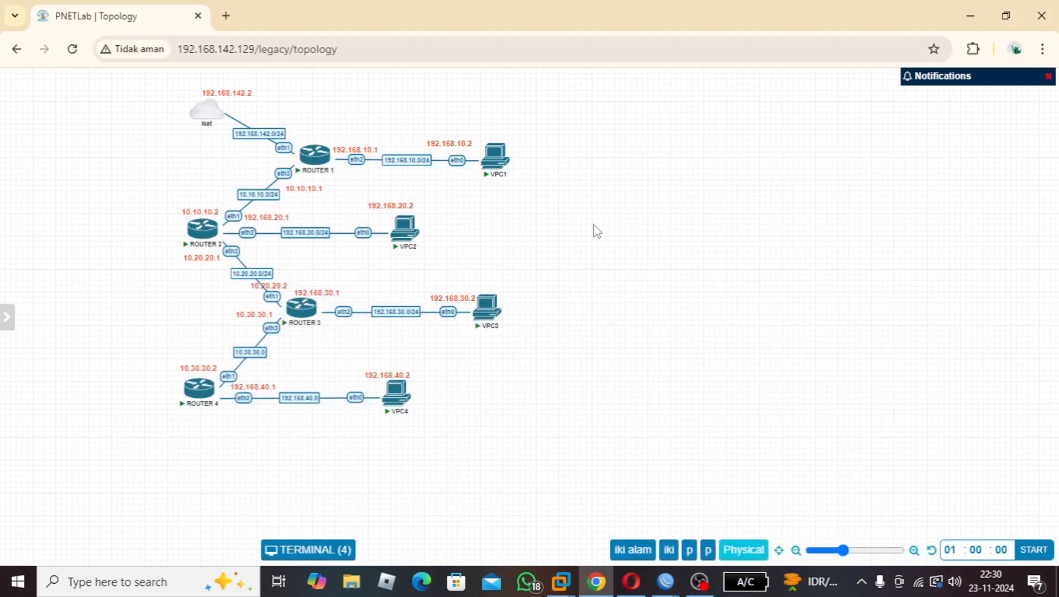